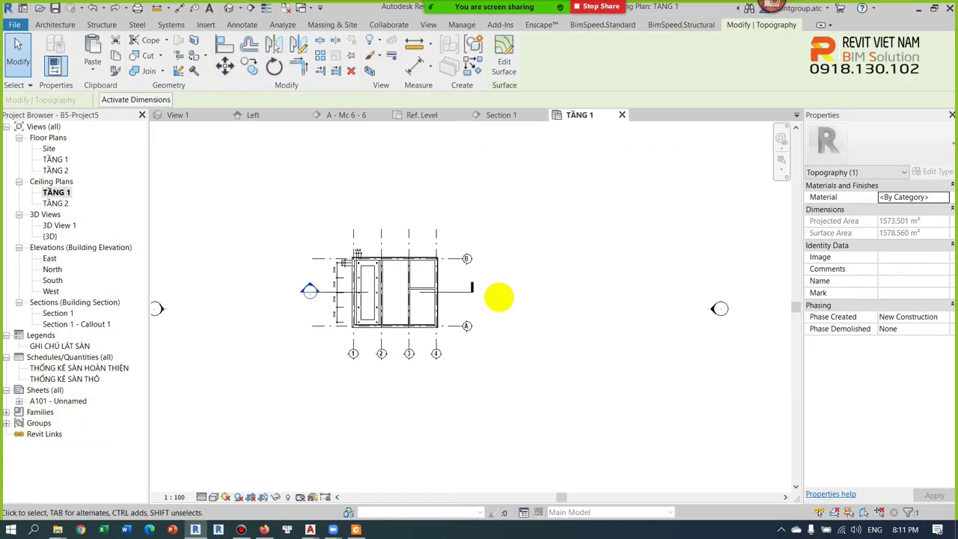
Step: Try tagging the ceiling with Tag by Category, then cancel because no ceiling tag is loaded
{"action": "scroll", "coordinate": [397, 265], "scroll_direction": "up", "scroll_amount": 3}
{"action": "scroll", "coordinate": [479, 275], "scroll_direction": "up", "scroll_amount": 3}
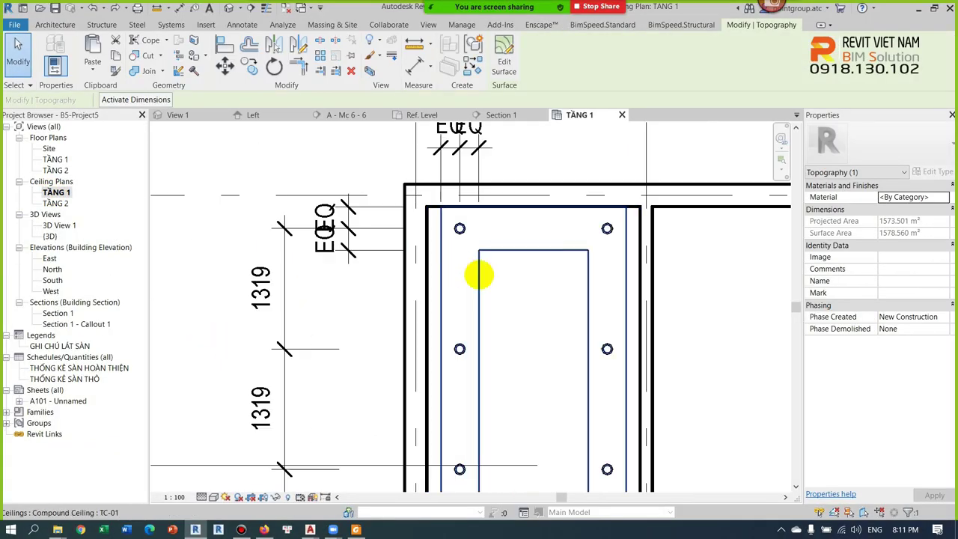
{"action": "key", "text": "Escape"}
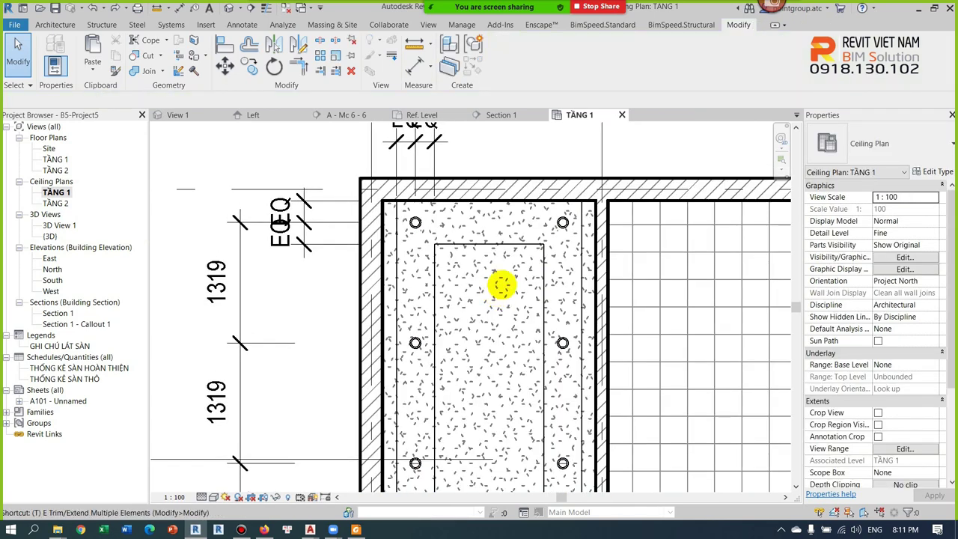
{"action": "key", "text": "g"}
{"action": "scroll", "coordinate": [498, 231], "scroll_direction": "down", "scroll_amount": 2}
{"action": "scroll", "coordinate": [474, 271], "scroll_direction": "down", "scroll_amount": 2}
{"action": "left_click", "coordinate": [479, 271]}
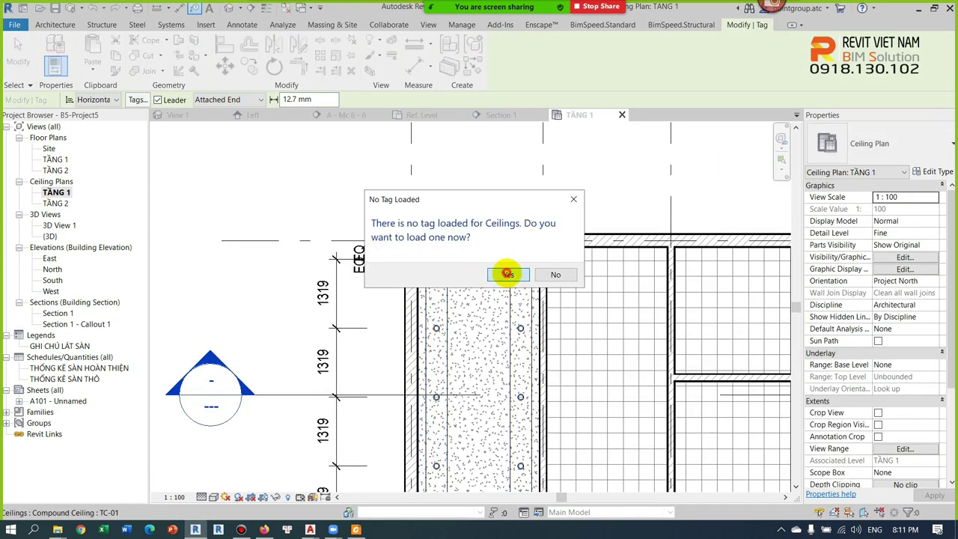
{"action": "left_click", "coordinate": [507, 274]}
{"action": "key", "text": "Escape"}
{"action": "key", "text": "Escape"}
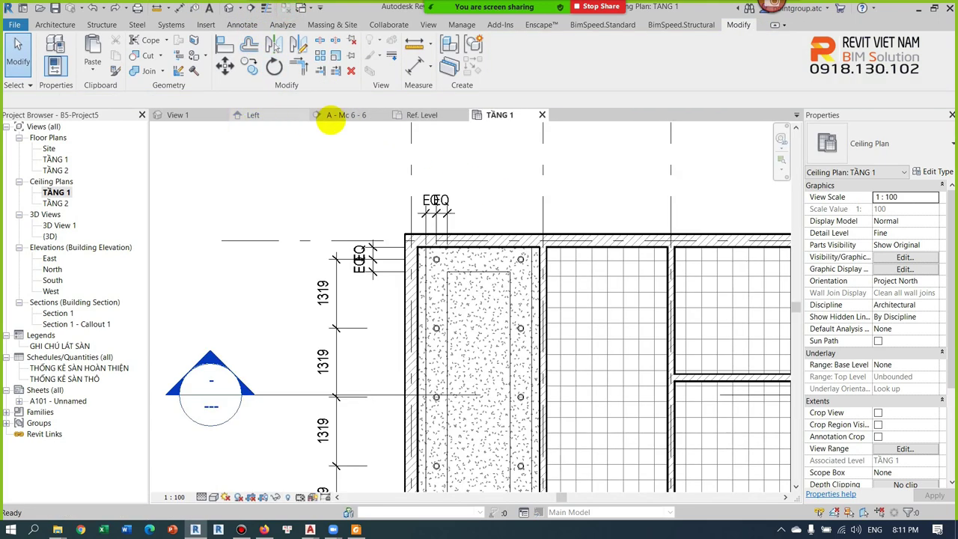
Step: Close Ref. Level and select the TC-03 tag in the A - Mb Trần Tầng 1 ceiling plan
{"action": "left_click", "coordinate": [421, 115]}
{"action": "left_click", "coordinate": [462, 115]}
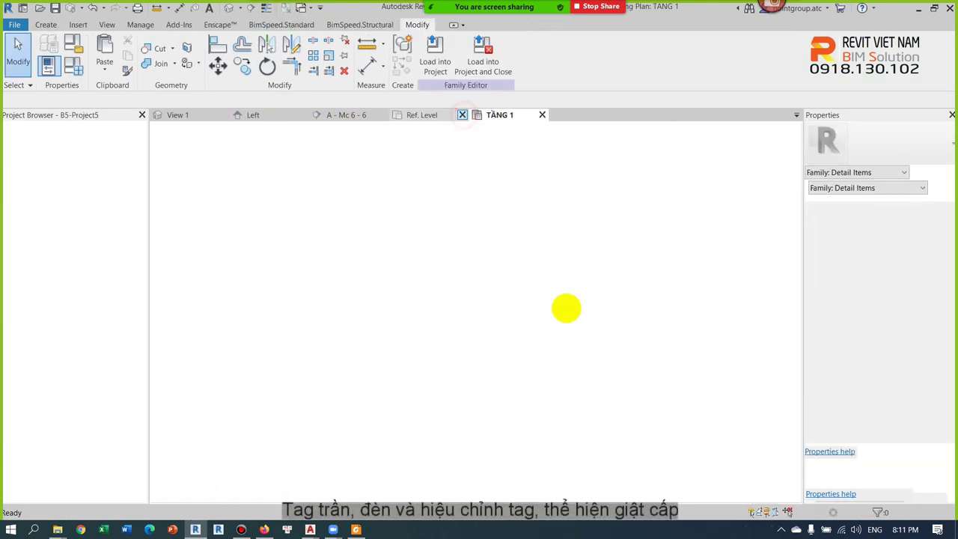
{"action": "left_click", "coordinate": [373, 114]}
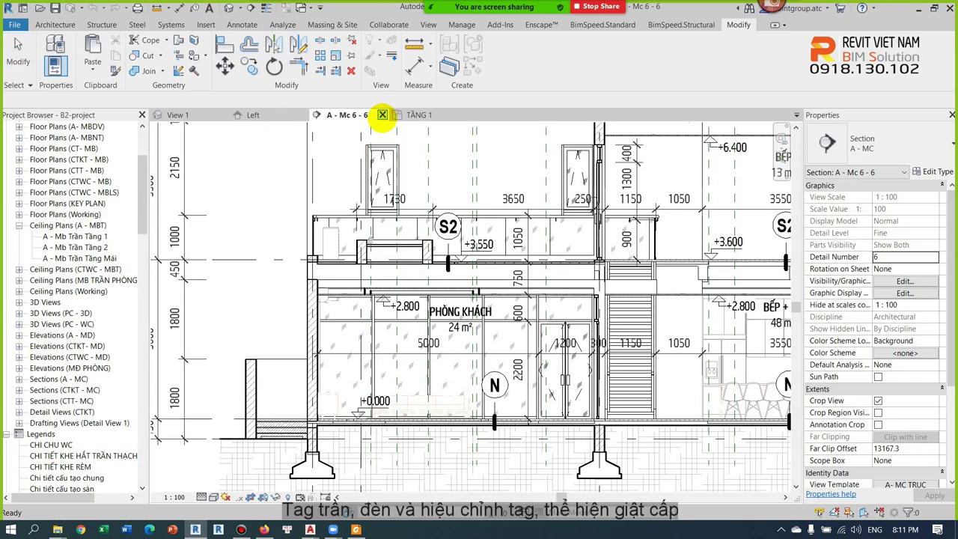
{"action": "double_click", "coordinate": [95, 236]}
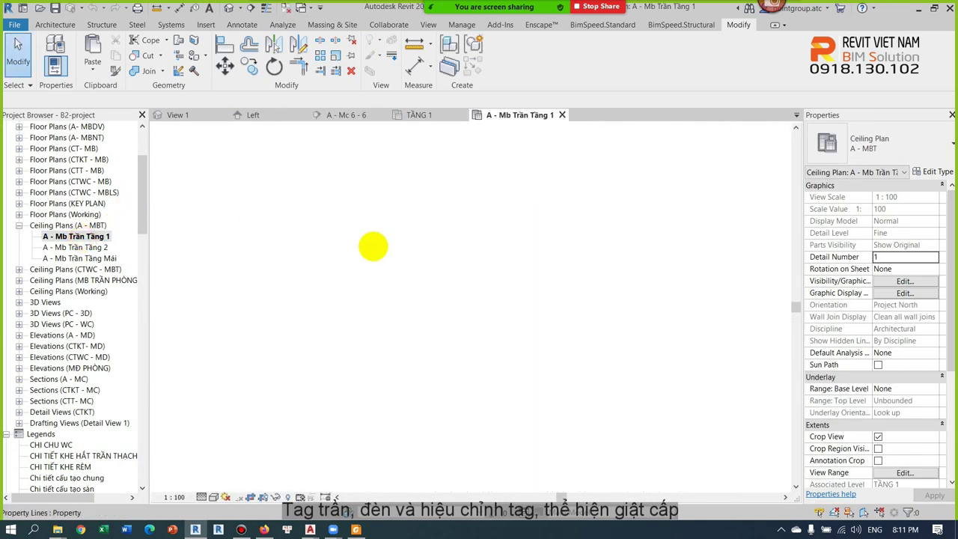
{"action": "scroll", "coordinate": [449, 209], "scroll_direction": "up", "scroll_amount": 2}
{"action": "scroll", "coordinate": [432, 247], "scroll_direction": "up", "scroll_amount": 2}
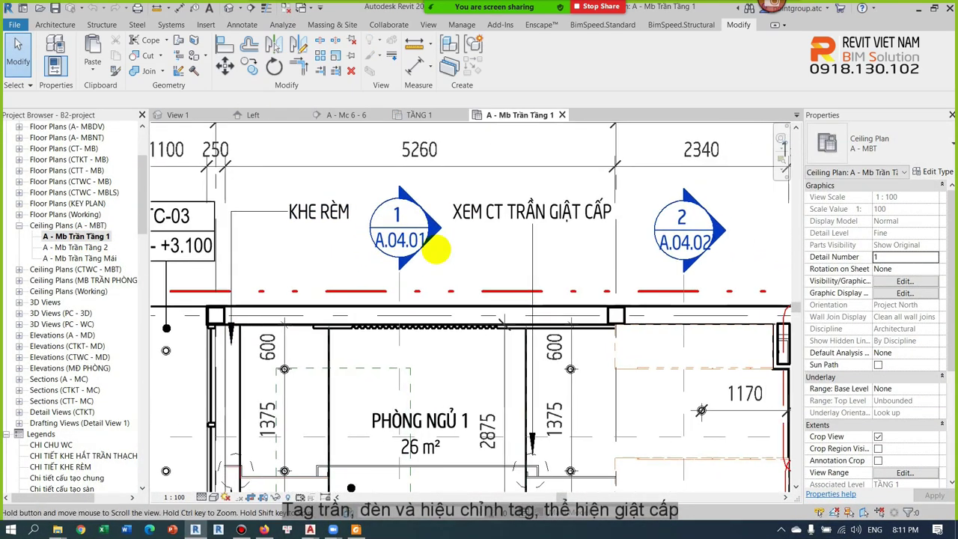
{"action": "left_click", "coordinate": [297, 259]}
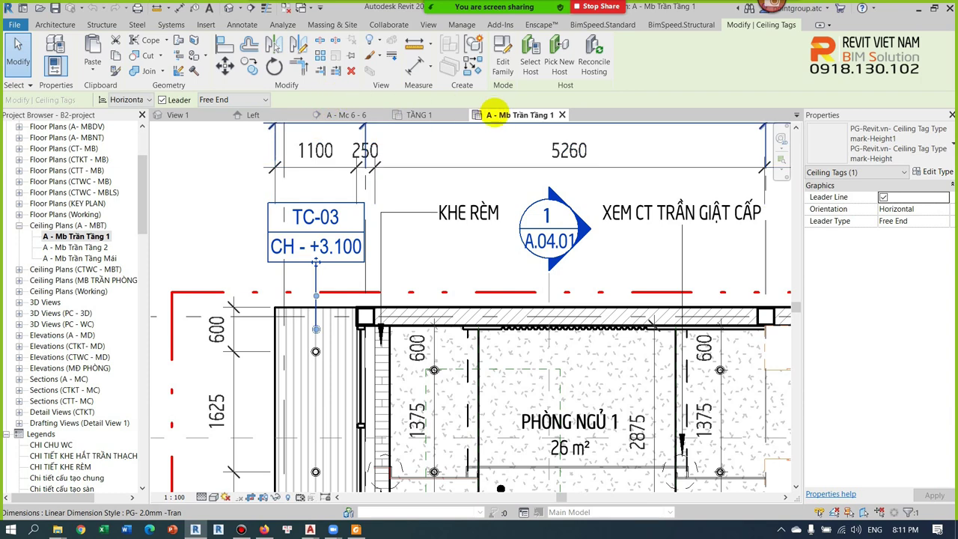
Step: Paste the TC-03 tag into the TẦNG 1 ceiling plan, accepting duplicate types
{"action": "left_click", "coordinate": [428, 114]}
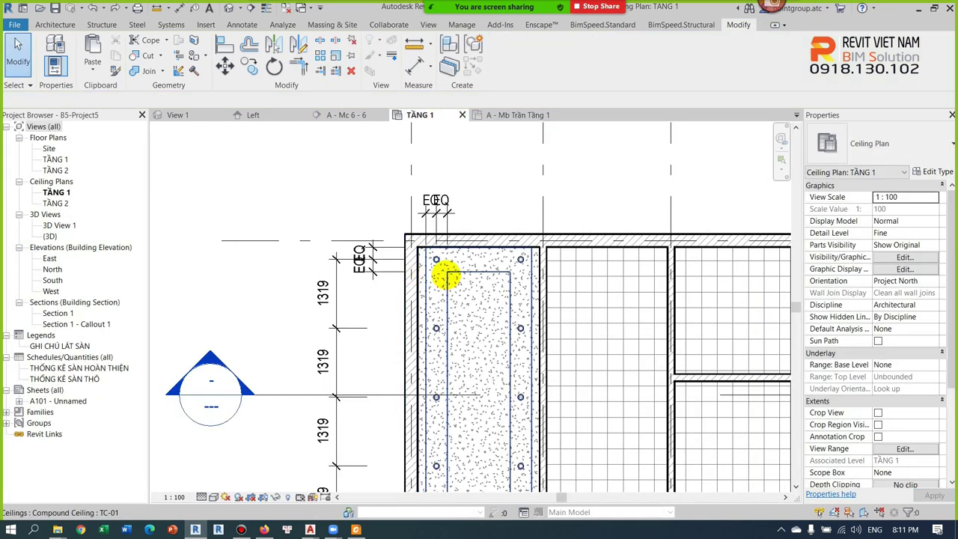
{"action": "key", "text": "ctrl+v"}
{"action": "left_click", "coordinate": [502, 316]}
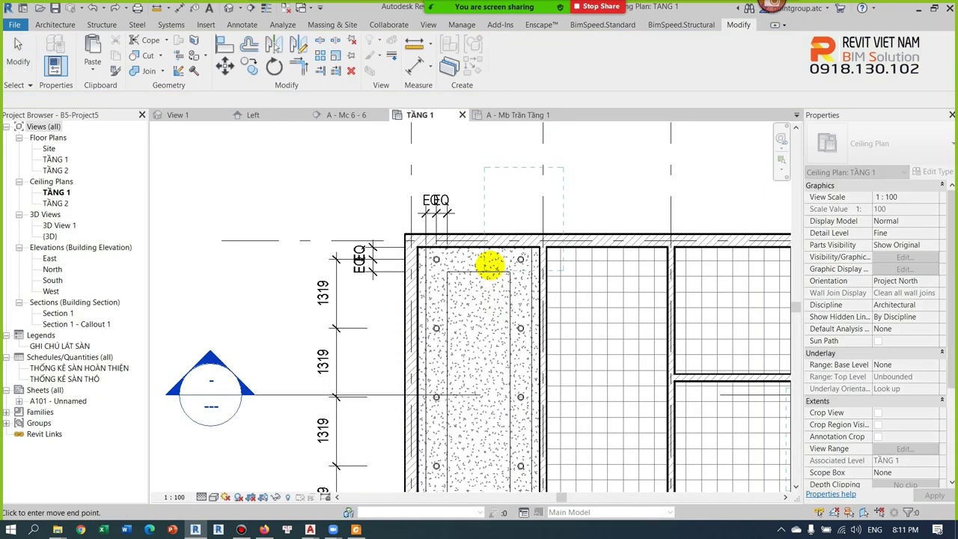
{"action": "left_click", "coordinate": [486, 261]}
{"action": "scroll", "coordinate": [498, 265], "scroll_direction": "up", "scroll_amount": 2}
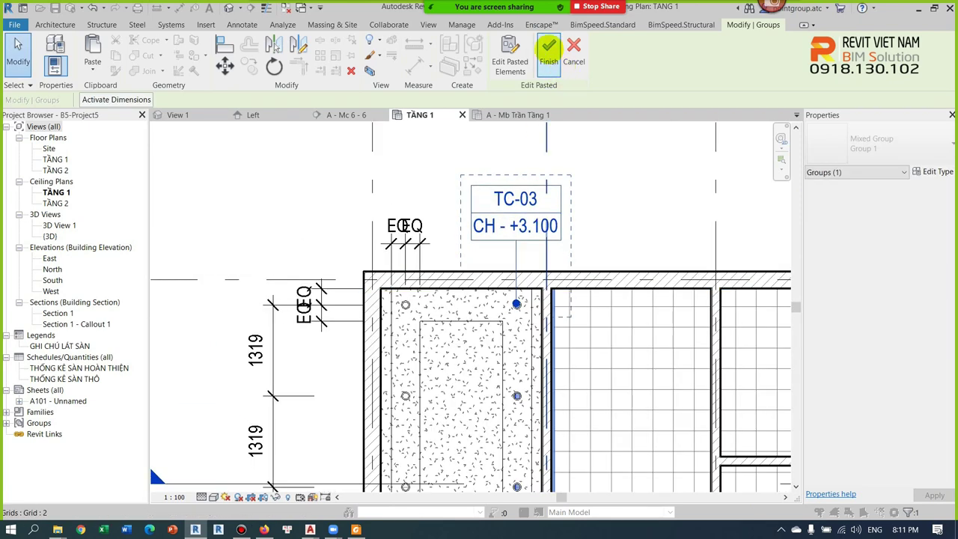
{"action": "left_click", "coordinate": [549, 53]}
{"action": "left_click", "coordinate": [521, 303]}
{"action": "scroll", "coordinate": [501, 254], "scroll_direction": "down", "scroll_amount": 2}
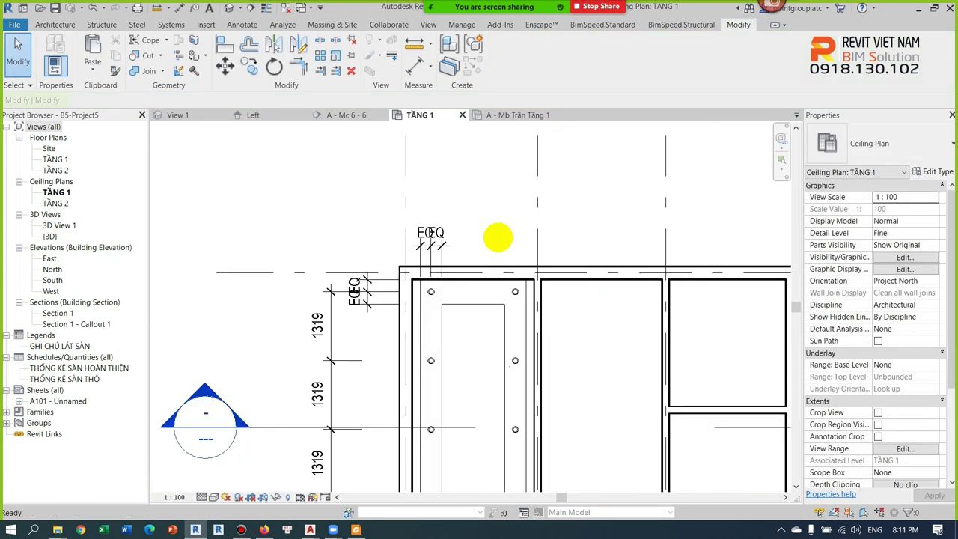
Step: Place a CH - +2.600 ceiling tag above the ceiling and nudge it lower
{"action": "key", "text": "t"}
{"action": "key", "text": "g"}
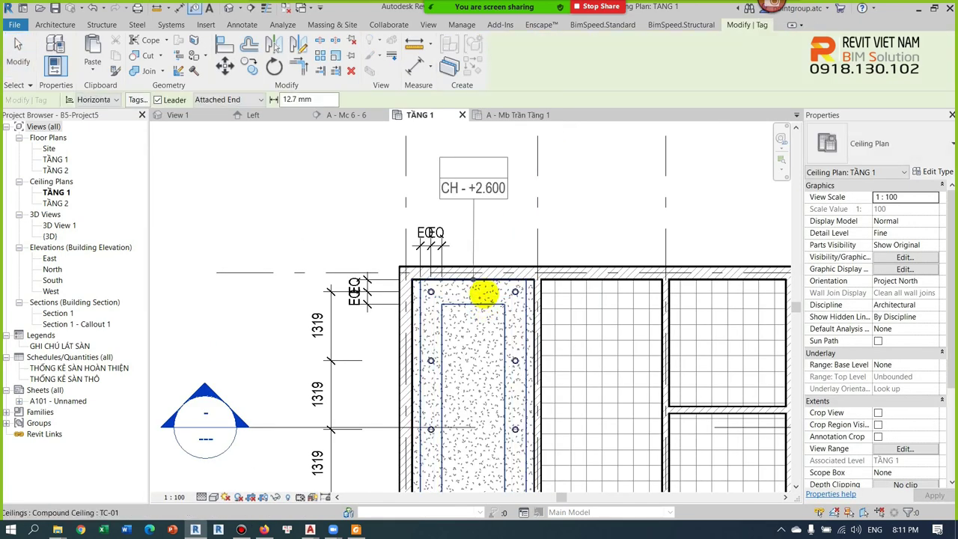
{"action": "scroll", "coordinate": [484, 294], "scroll_direction": "up", "scroll_amount": 2}
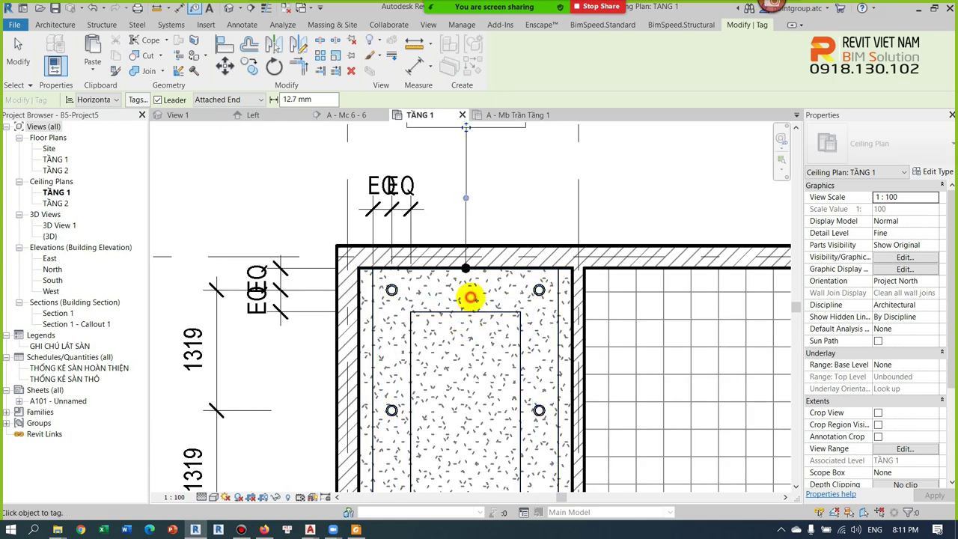
{"action": "left_click", "coordinate": [470, 297]}
{"action": "key", "text": "Escape"}
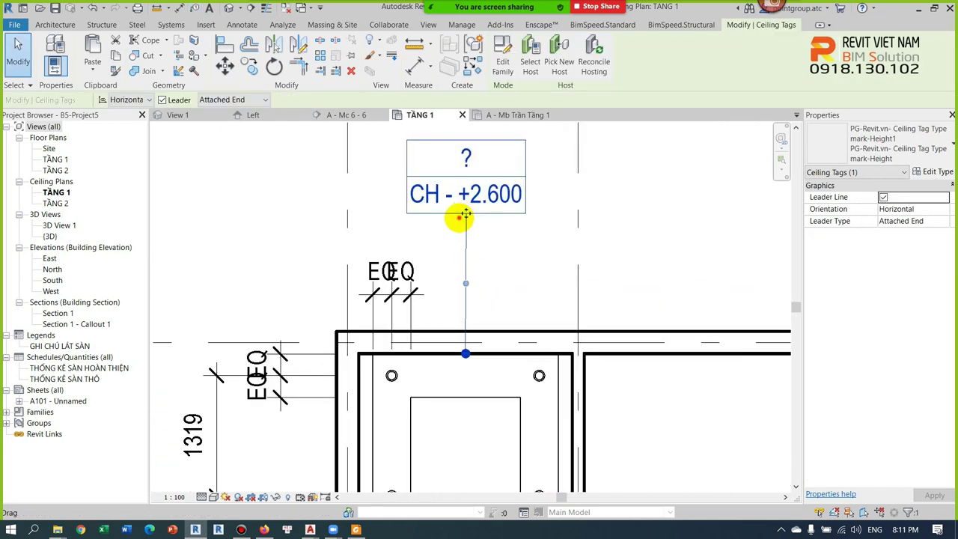
{"action": "left_click_drag", "start_coordinate": [464, 215], "coordinate": [460, 224]}
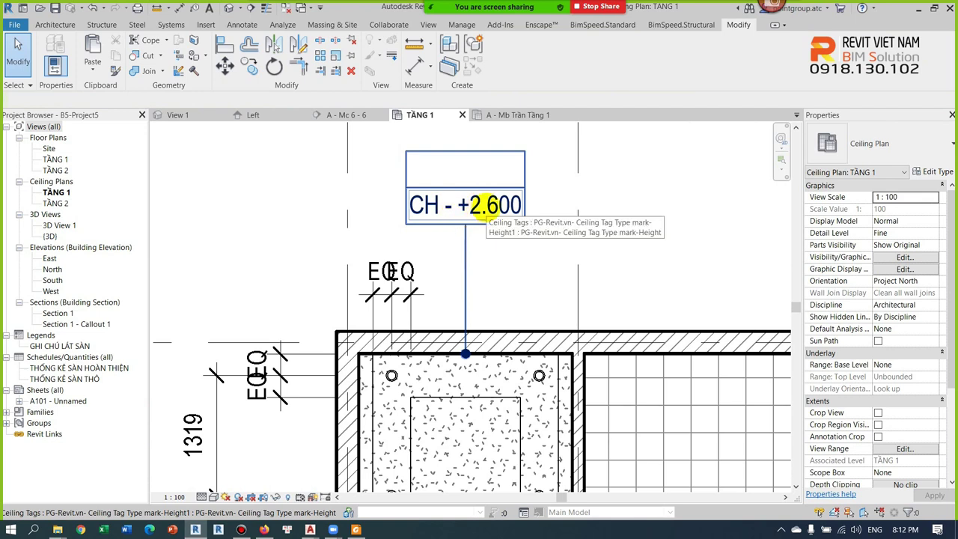
Step: Fill the tag's blank upper label with TC-01, accepting the type parameter change
{"action": "double_click", "coordinate": [464, 173]}
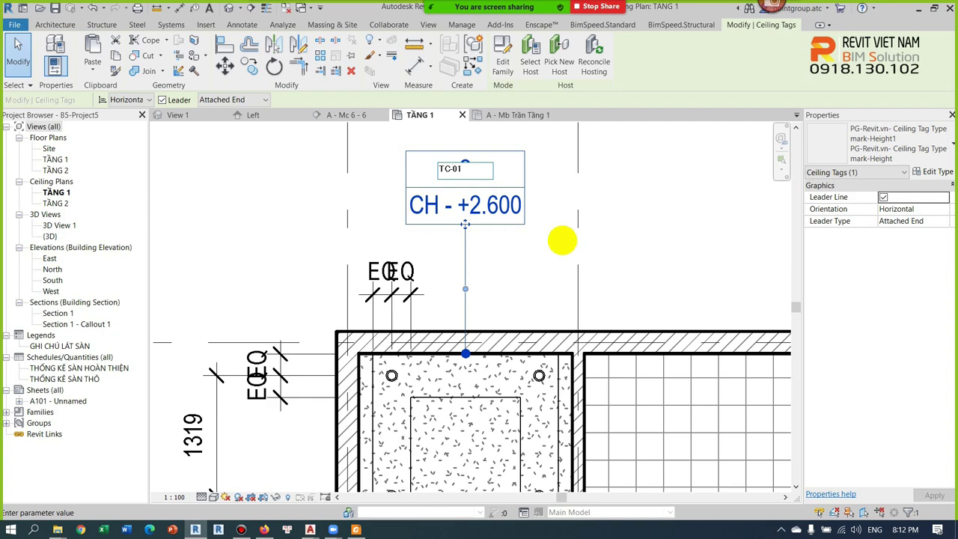
{"action": "left_click", "coordinate": [562, 240]}
{"action": "left_click", "coordinate": [509, 274]}
{"action": "left_click", "coordinate": [507, 247]}
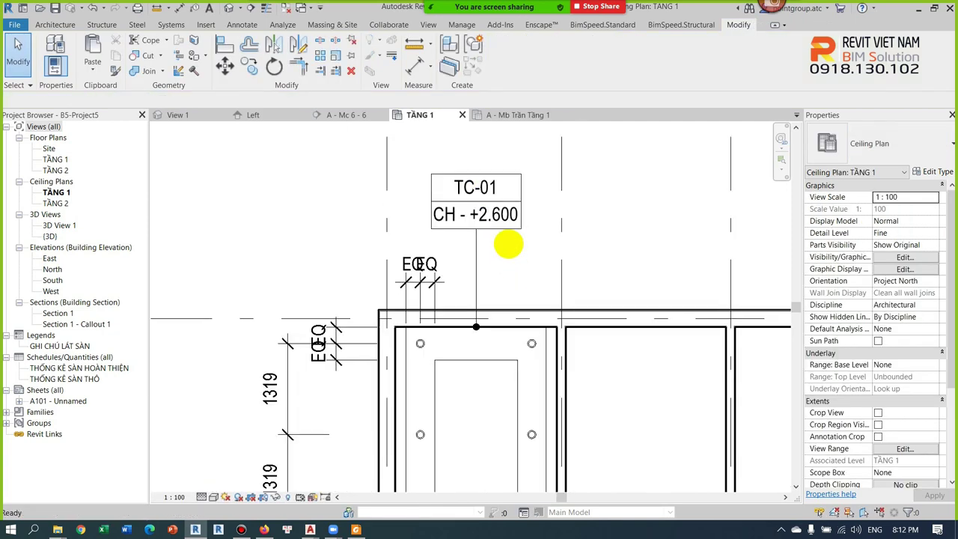
{"action": "scroll", "coordinate": [507, 248], "scroll_direction": "down", "scroll_amount": 3}
Step: Place a second TC-01 ceiling tag (CH - +2.800) below the ceiling
{"action": "middle_click_drag", "start_coordinate": [491, 288], "coordinate": [485, 226]}
{"action": "key", "text": "g"}
{"action": "middle_click_drag", "start_coordinate": [475, 379], "coordinate": [449, 214]}
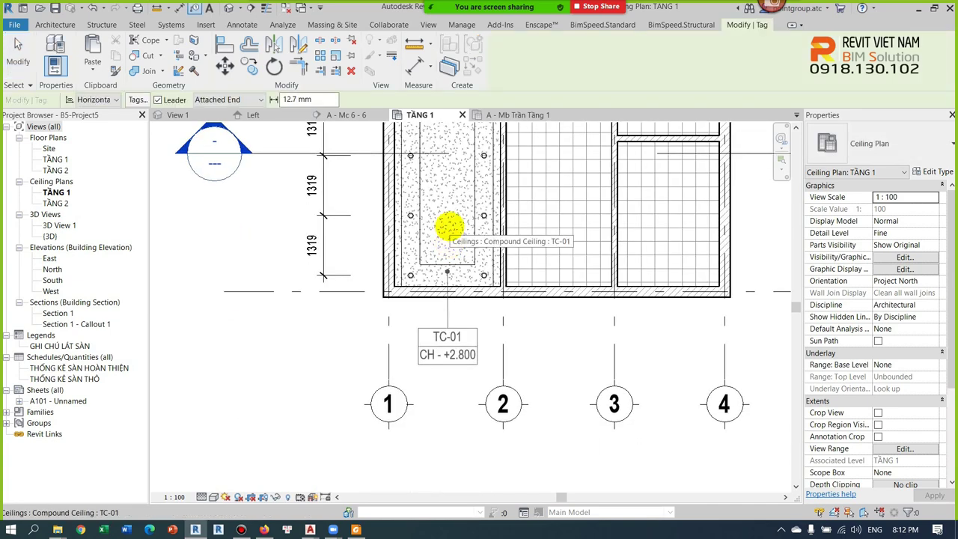
{"action": "left_click", "coordinate": [449, 226]}
{"action": "scroll", "coordinate": [447, 292], "scroll_direction": "up", "scroll_amount": 2}
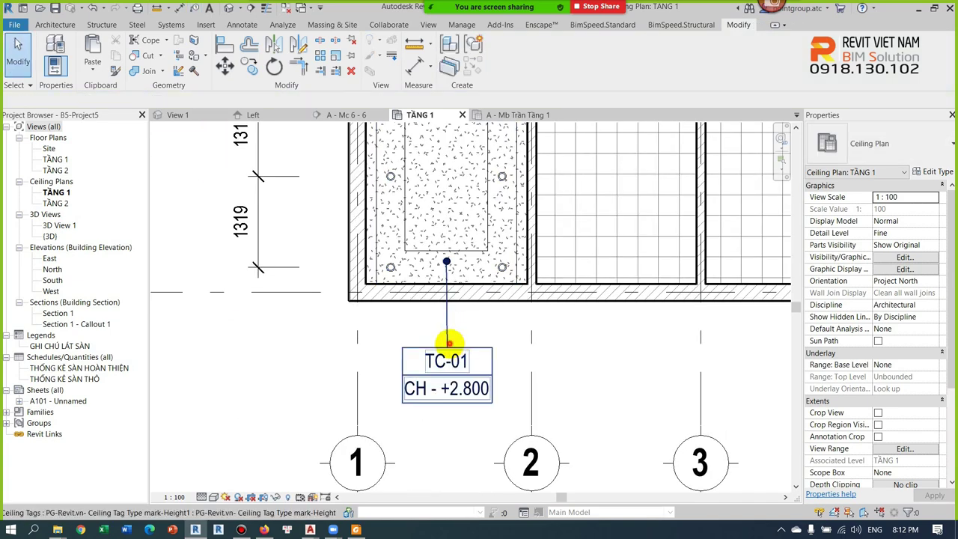
{"action": "key", "text": "Escape"}
Step: Set the new tag's leader to Free End and drag its end into the ceiling centre
{"action": "left_click", "coordinate": [242, 100]}
{"action": "left_click", "coordinate": [224, 120]}
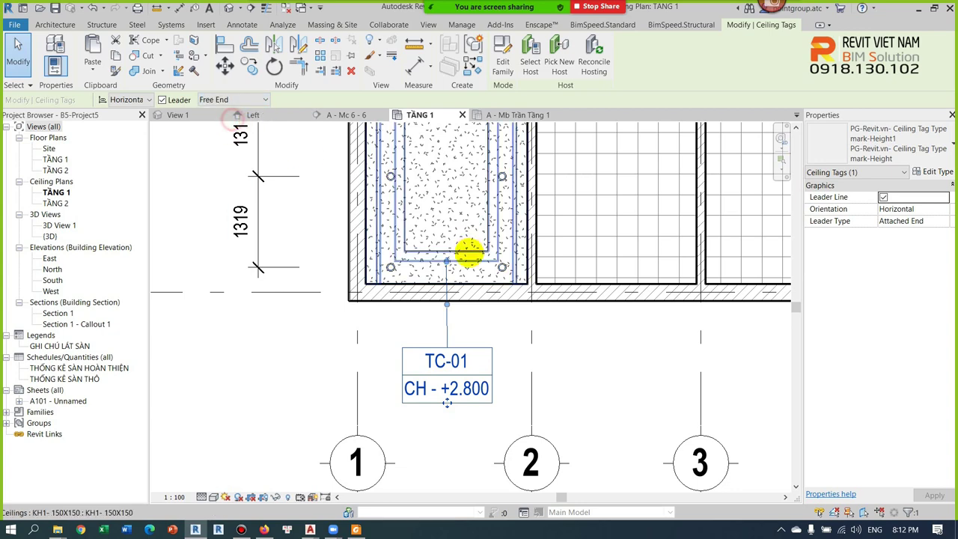
{"action": "left_click_drag", "start_coordinate": [446, 238], "coordinate": [449, 207]}
{"action": "left_click", "coordinate": [455, 325]}
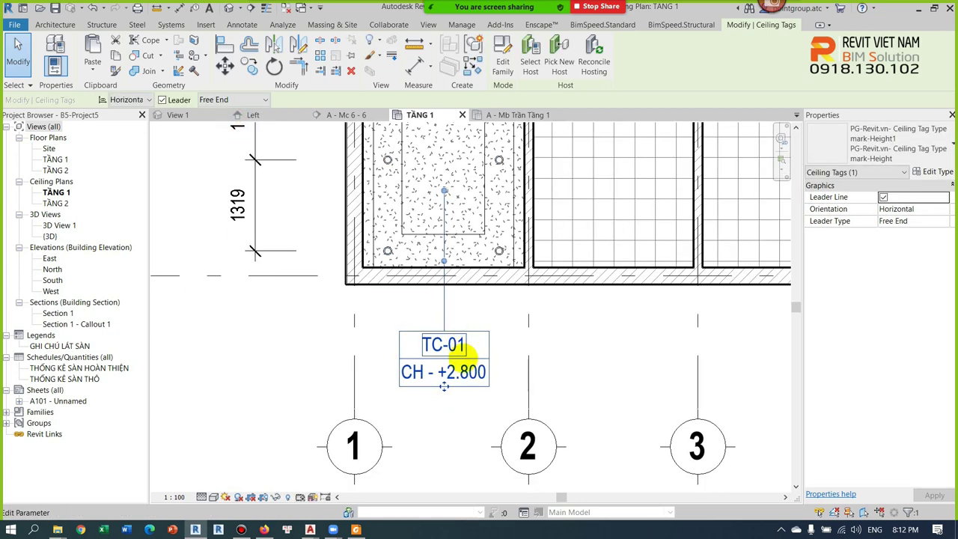
Step: Move the lower TC-01 tag to the left of the ceiling
{"action": "left_click", "coordinate": [419, 378]}
{"action": "scroll", "coordinate": [438, 383], "scroll_direction": "up", "scroll_amount": 1}
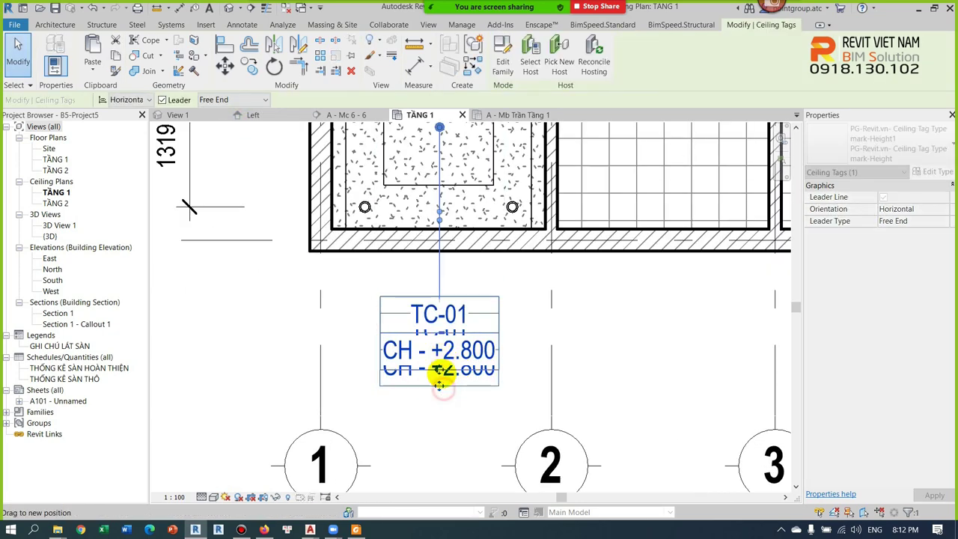
{"action": "scroll", "coordinate": [447, 395], "scroll_direction": "down", "scroll_amount": 2}
{"action": "left_click_drag", "start_coordinate": [440, 374], "coordinate": [247, 268]}
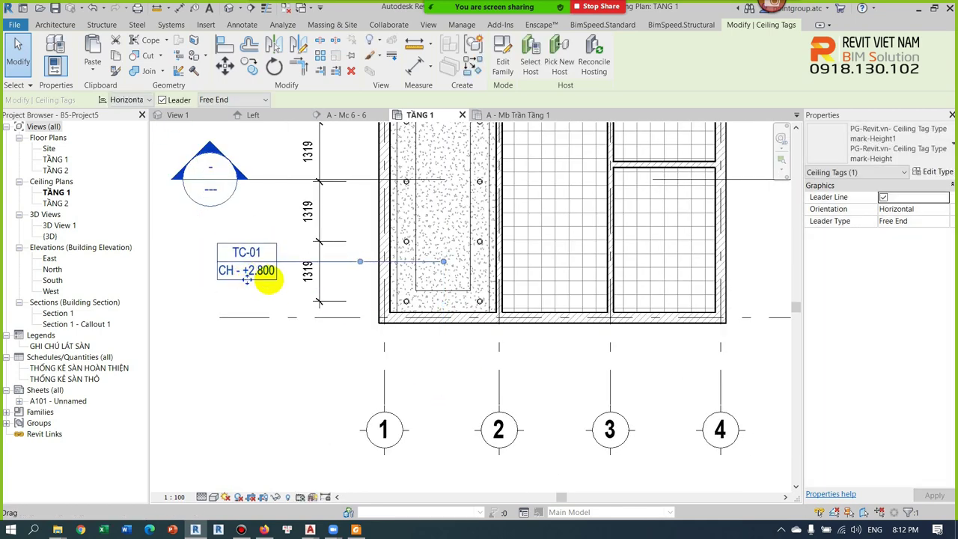
{"action": "scroll", "coordinate": [268, 225], "scroll_direction": "down", "scroll_amount": 1}
{"action": "middle_click_drag", "start_coordinate": [292, 253], "coordinate": [337, 368]}
Step: Move the upper +2.600 tag left, give it a Free End leader running onto the ceiling
{"action": "left_click", "coordinate": [457, 150]}
{"action": "mouse_move", "coordinate": [314, 281]}
{"action": "left_mouse_down"}
{"action": "mouse_move", "coordinate": [311, 315]}
{"action": "mouse_move", "coordinate": [303, 272]}
{"action": "left_mouse_up"}
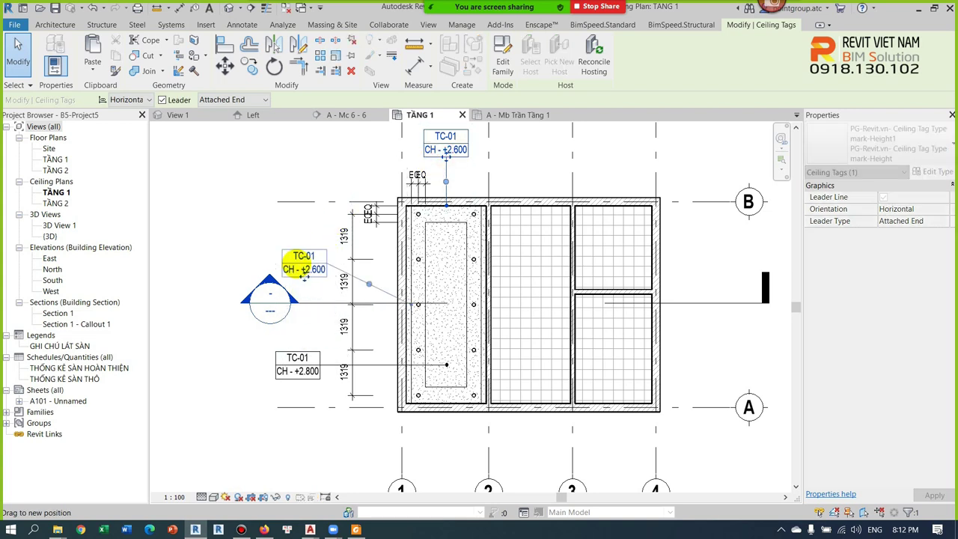
{"action": "left_click", "coordinate": [235, 99]}
{"action": "left_click", "coordinate": [238, 118]}
{"action": "scroll", "coordinate": [372, 246], "scroll_direction": "up", "scroll_amount": 3}
{"action": "left_click_drag", "start_coordinate": [434, 337], "coordinate": [445, 247]}
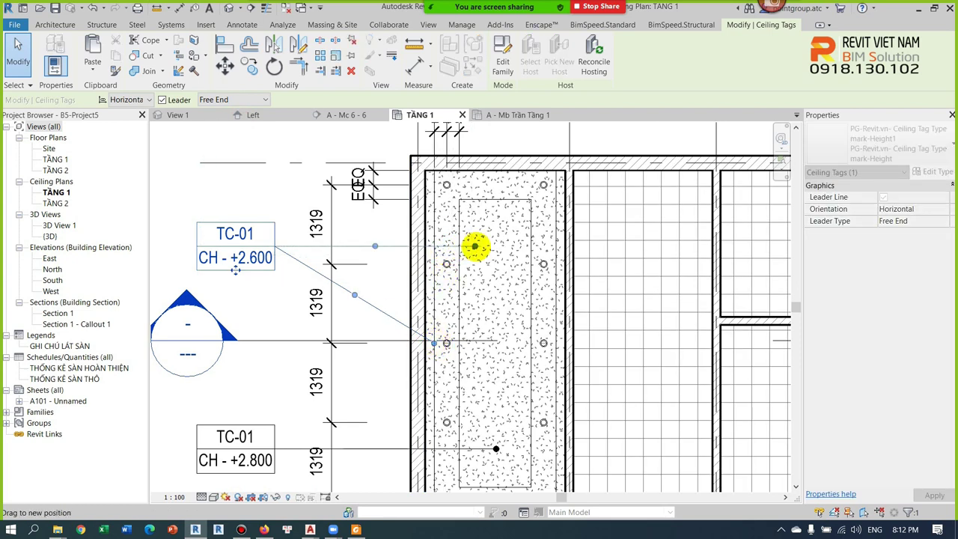
{"action": "left_click_drag", "start_coordinate": [474, 246], "coordinate": [475, 246]}
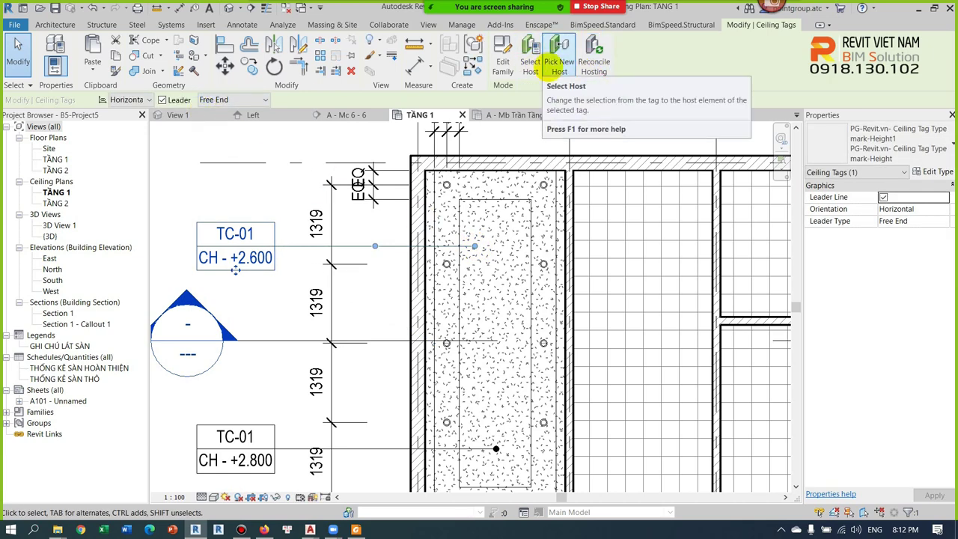
Step: Select the blank question-mark tag and pick the ceiling as its new host
{"action": "left_click", "coordinate": [498, 261]}
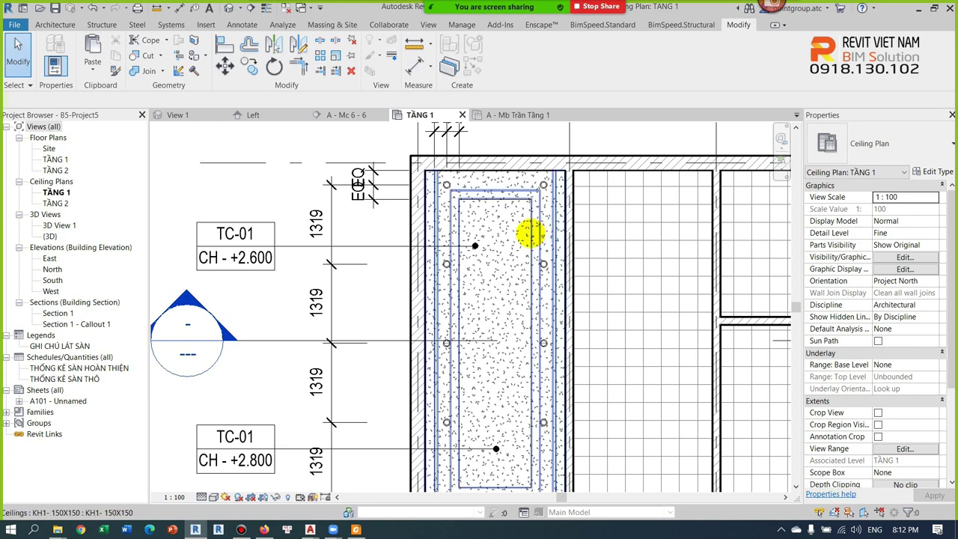
{"action": "left_click", "coordinate": [530, 234]}
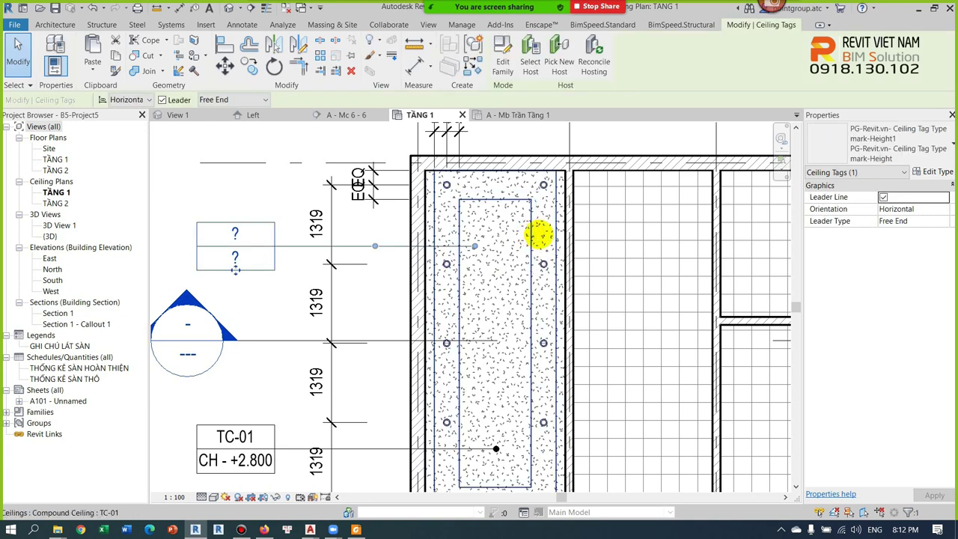
{"action": "left_click", "coordinate": [530, 60]}
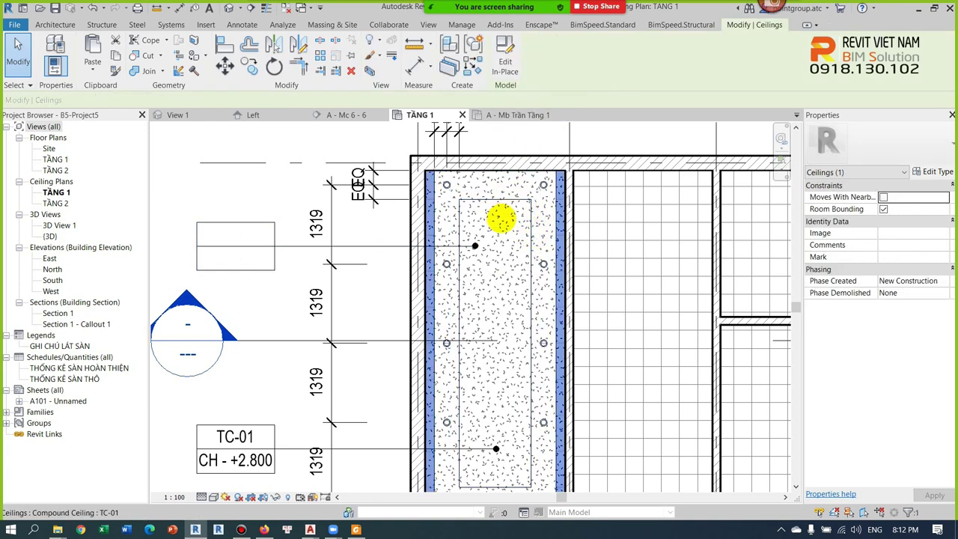
{"action": "left_click", "coordinate": [455, 222]}
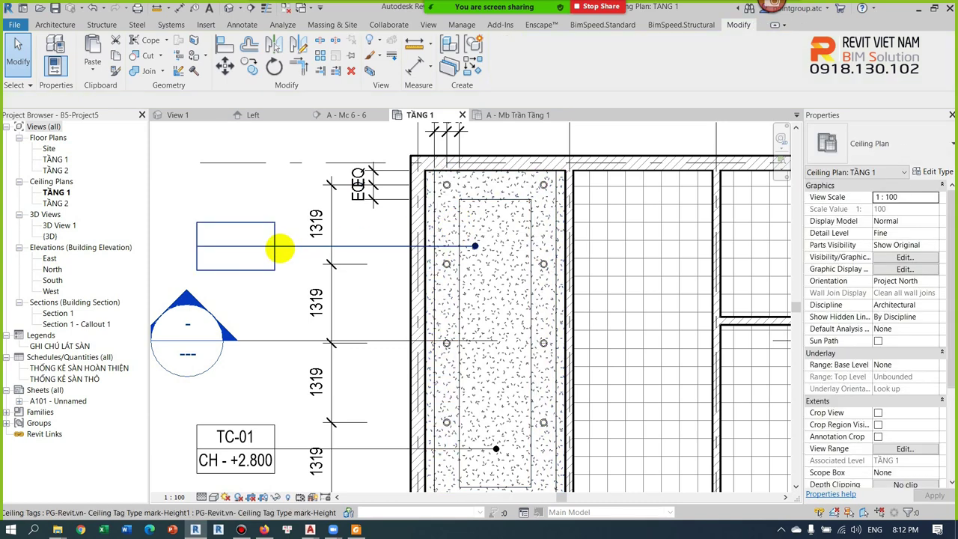
{"action": "left_click", "coordinate": [277, 248]}
{"action": "left_click", "coordinate": [562, 65]}
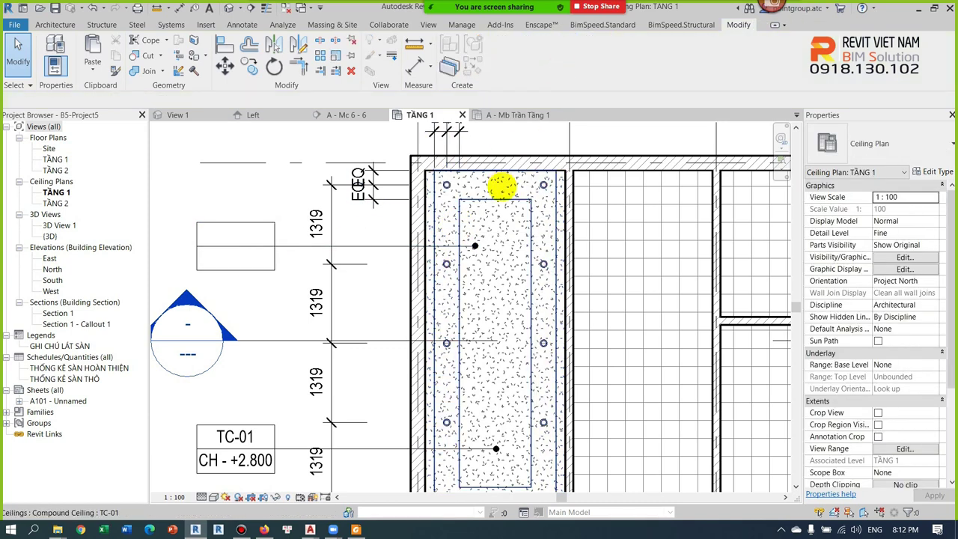
{"action": "left_click", "coordinate": [520, 190]}
Step: Select the ceiling to check its properties, then clear the selection
{"action": "key", "text": "Escape"}
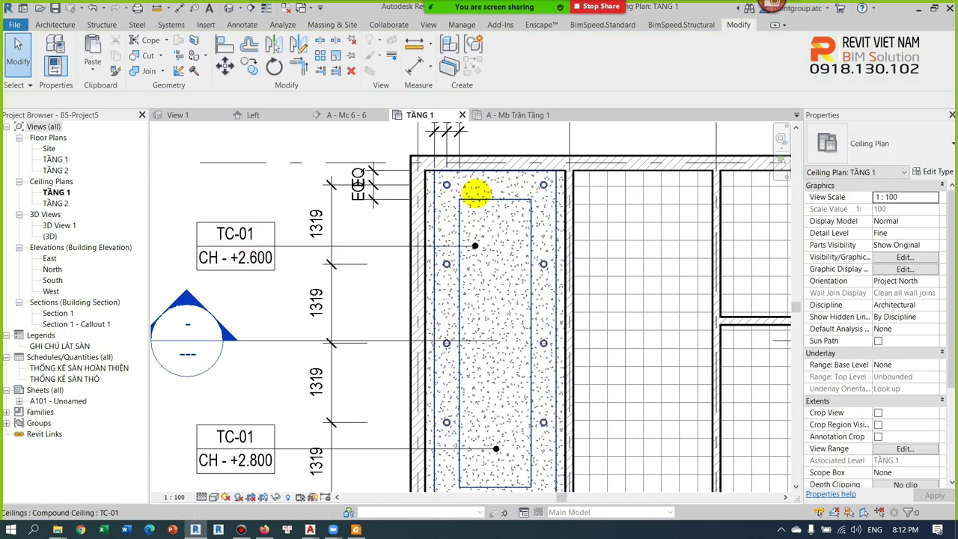
{"action": "left_click", "coordinate": [479, 201]}
{"action": "scroll", "coordinate": [442, 332], "scroll_direction": "down", "scroll_amount": 2}
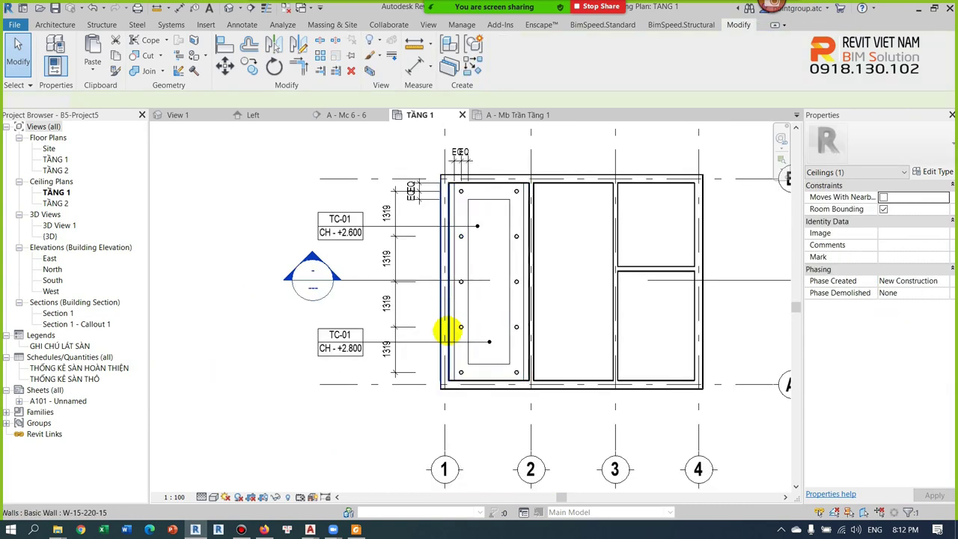
{"action": "scroll", "coordinate": [483, 367], "scroll_direction": "up", "scroll_amount": 2}
{"action": "key", "text": "Escape"}
{"action": "left_click", "coordinate": [488, 345]}
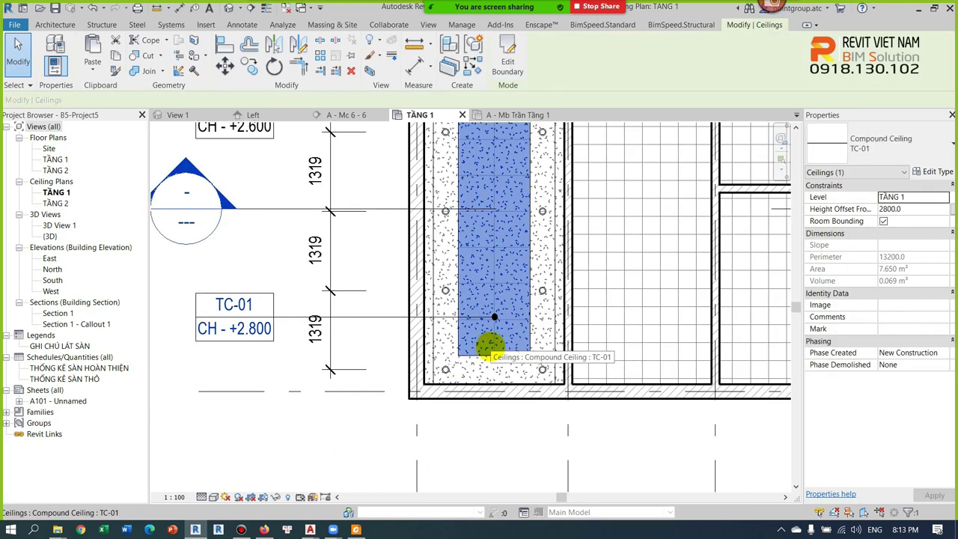
{"action": "key", "text": "Escape"}
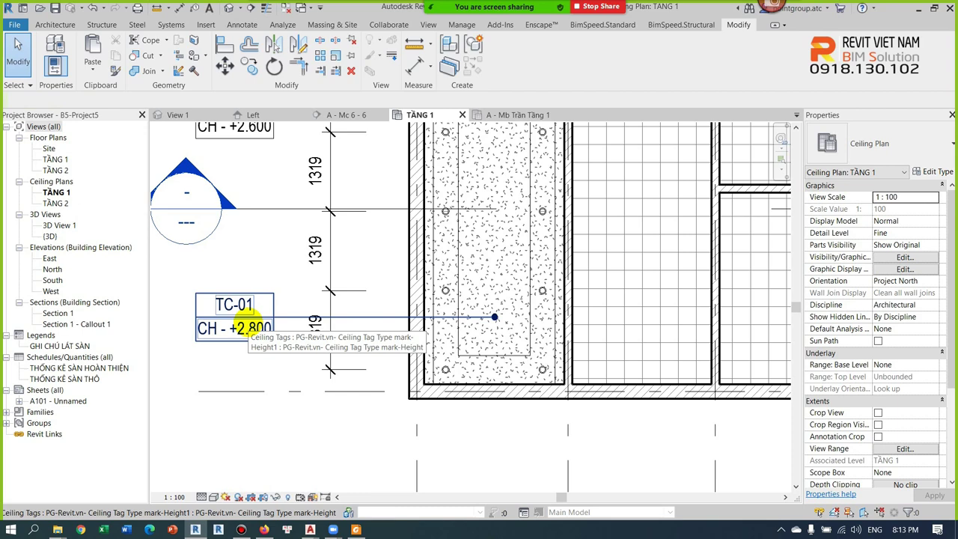
{"action": "scroll", "coordinate": [251, 318], "scroll_direction": "down", "scroll_amount": 5}
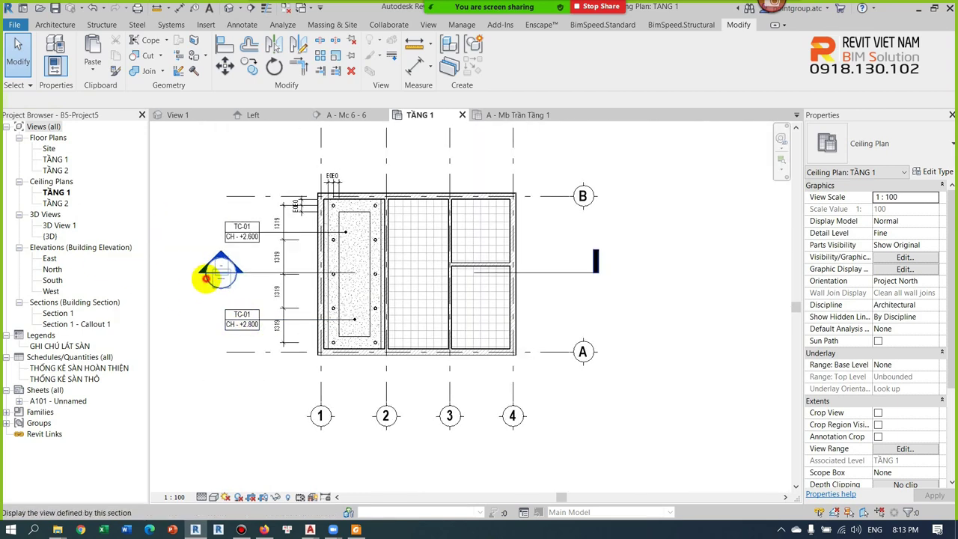
Step: Open Section 1, inspect the ceiling and adjoining wall, then return to the TẦNG 1 ceiling plan
{"action": "double_click", "coordinate": [206, 278]}
{"action": "scroll", "coordinate": [447, 171], "scroll_direction": "up", "scroll_amount": 3}
{"action": "scroll", "coordinate": [387, 188], "scroll_direction": "up", "scroll_amount": 3}
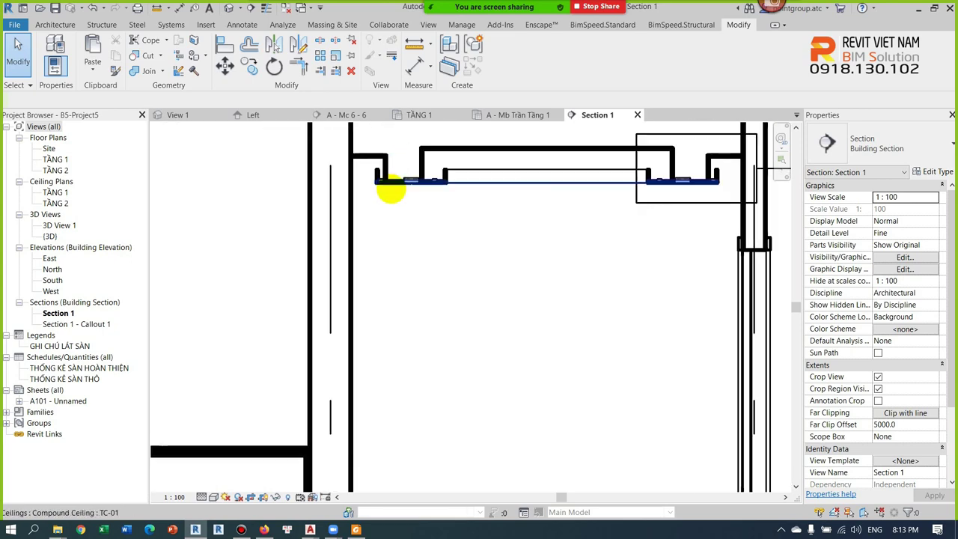
{"action": "left_click", "coordinate": [394, 183]}
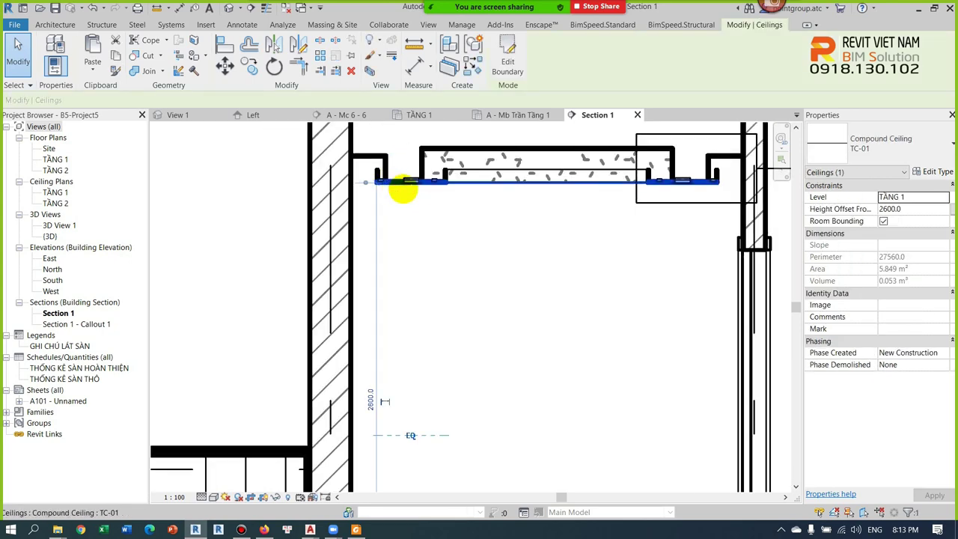
{"action": "middle_click_drag", "start_coordinate": [396, 189], "coordinate": [459, 241]}
{"action": "key", "text": "Escape"}
{"action": "left_click", "coordinate": [475, 218]}
{"action": "key", "text": "Escape"}
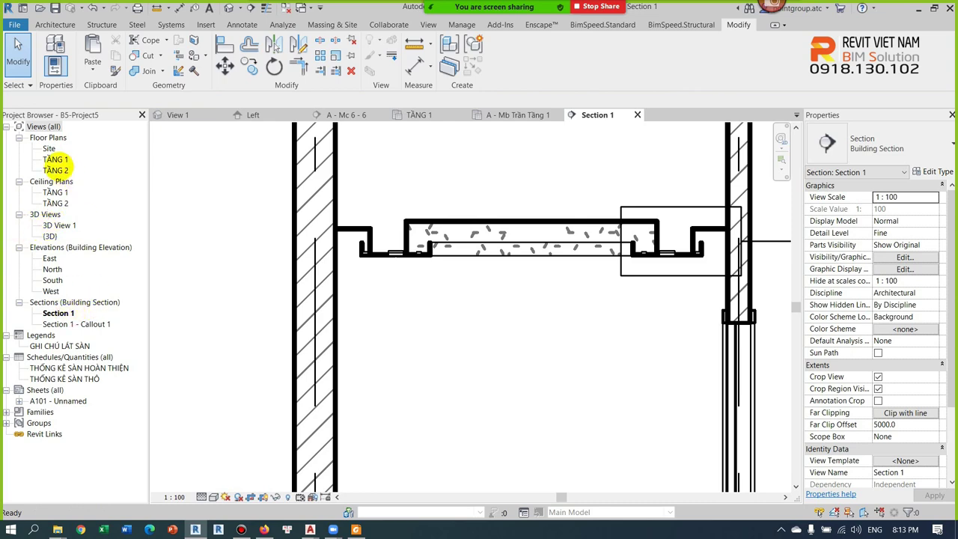
{"action": "double_click", "coordinate": [55, 191]}
{"action": "scroll", "coordinate": [280, 232], "scroll_direction": "up", "scroll_amount": 3}
Step: Open the upper TC-01 tag's family for editing and review its annotation visibility settings
{"action": "left_click", "coordinate": [257, 232]}
{"action": "left_click", "coordinate": [499, 68]}
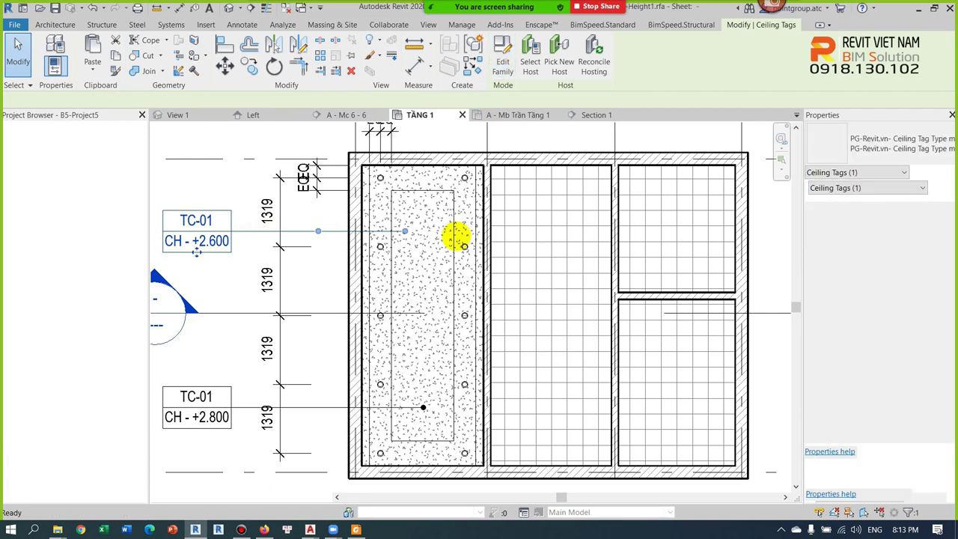
{"action": "scroll", "coordinate": [491, 263], "scroll_direction": "down", "scroll_amount": 1}
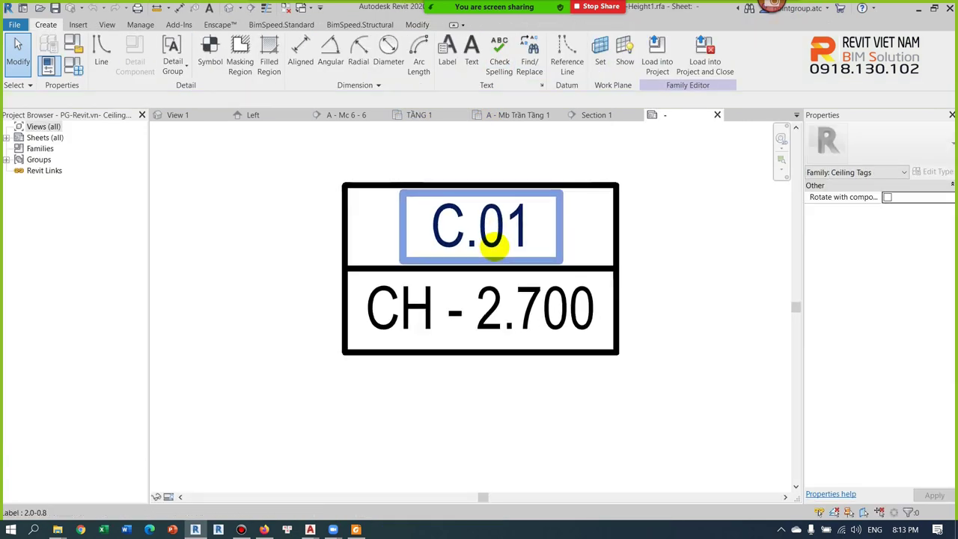
{"action": "key", "text": "v"}
{"action": "key", "text": "v"}
{"action": "left_click", "coordinate": [290, 93]}
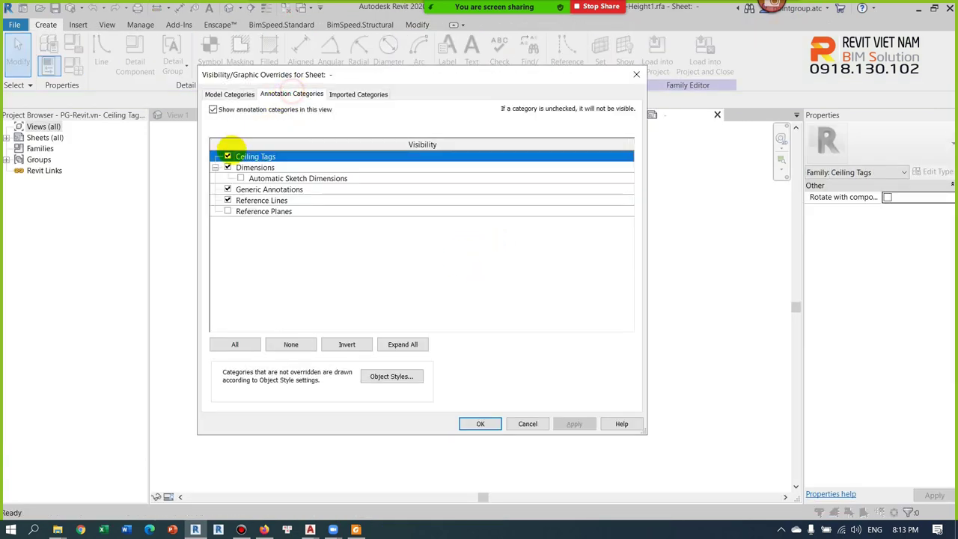
{"action": "left_click", "coordinate": [241, 179]}
{"action": "left_click", "coordinate": [228, 211]}
{"action": "left_click", "coordinate": [480, 424]}
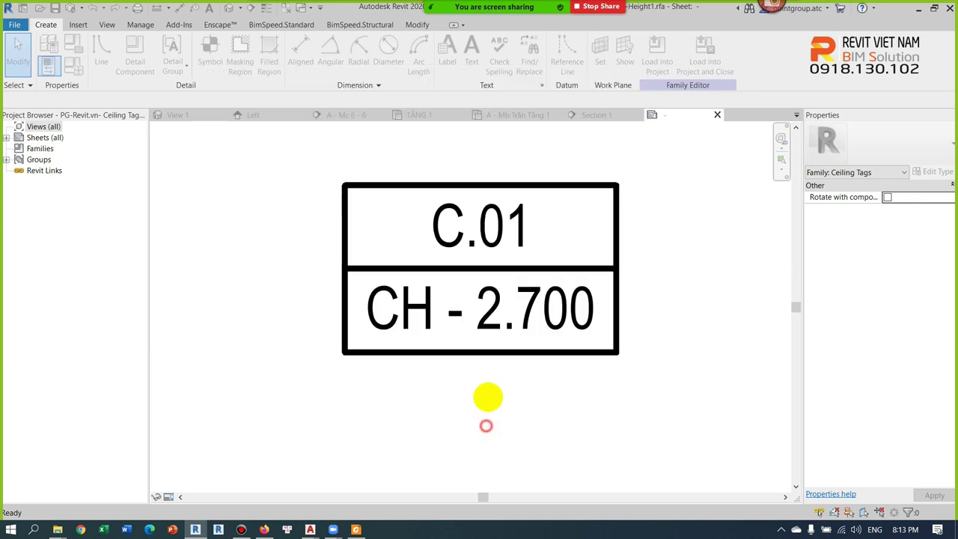
Step: Check the parameter settings of the C.01 and CH - 2.700 labels
{"action": "scroll", "coordinate": [523, 282], "scroll_direction": "down", "scroll_amount": 3}
{"action": "left_click", "coordinate": [513, 250]}
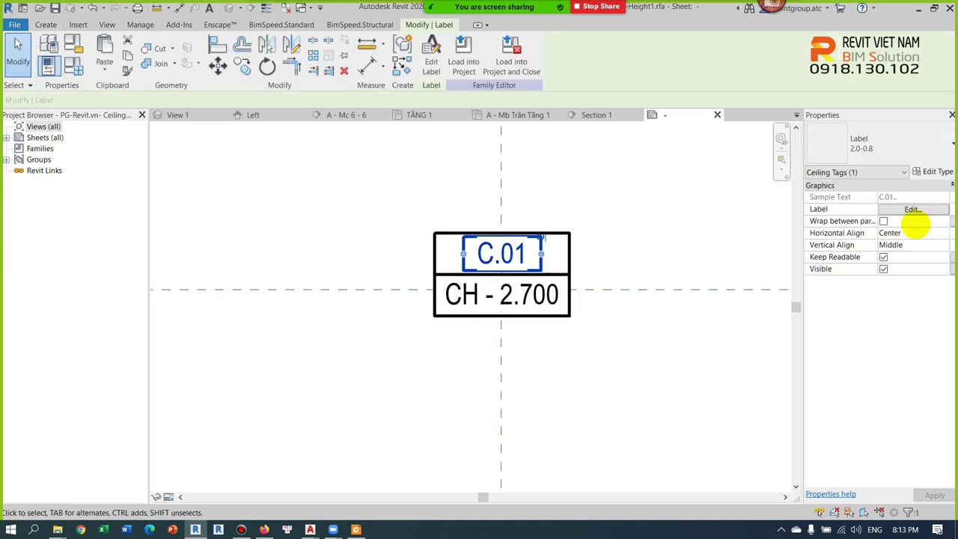
{"action": "left_click", "coordinate": [912, 209]}
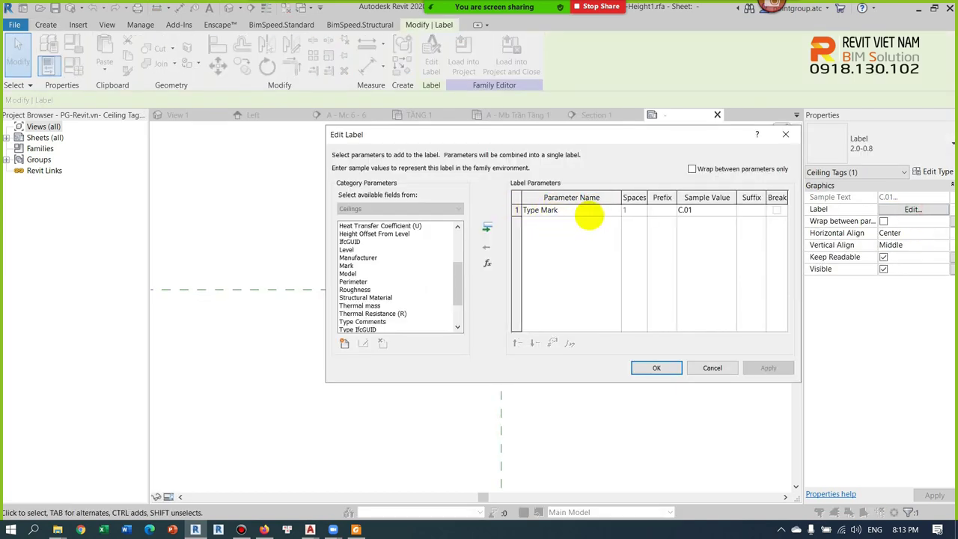
{"action": "key", "text": "Escape"}
{"action": "left_click", "coordinate": [459, 291]}
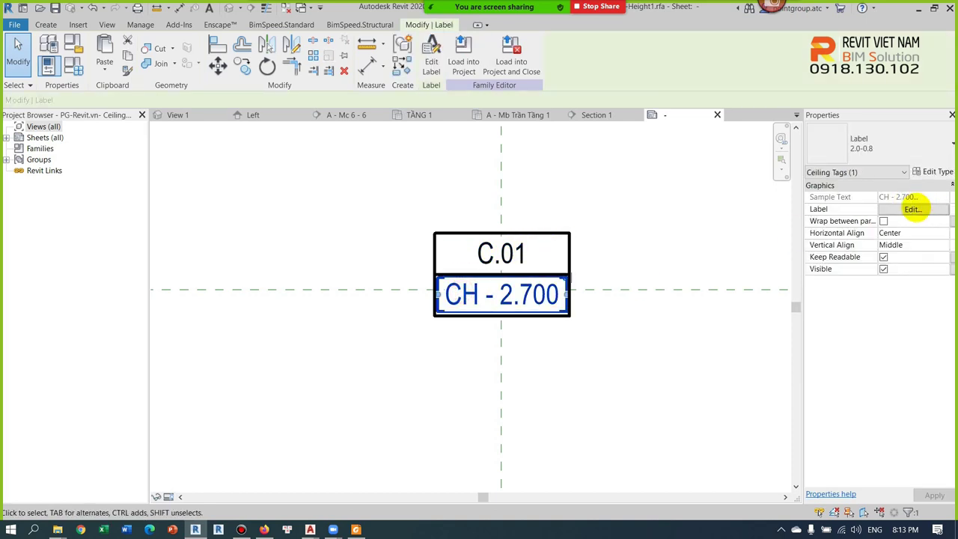
{"action": "left_click", "coordinate": [912, 209]}
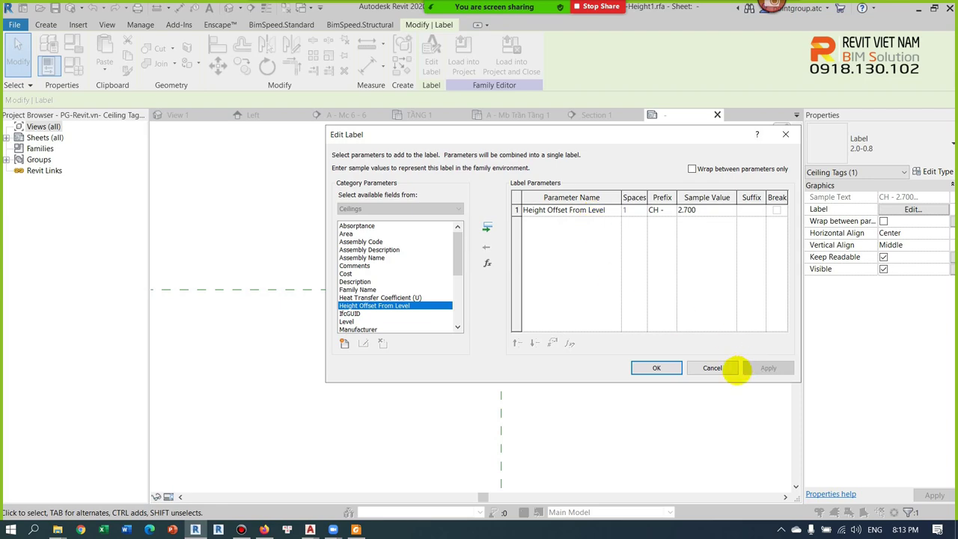
{"action": "left_click", "coordinate": [665, 368]}
Step: Load the tag family into B5-Project5.rvt, overwriting the existing version
{"action": "left_click", "coordinate": [435, 60]}
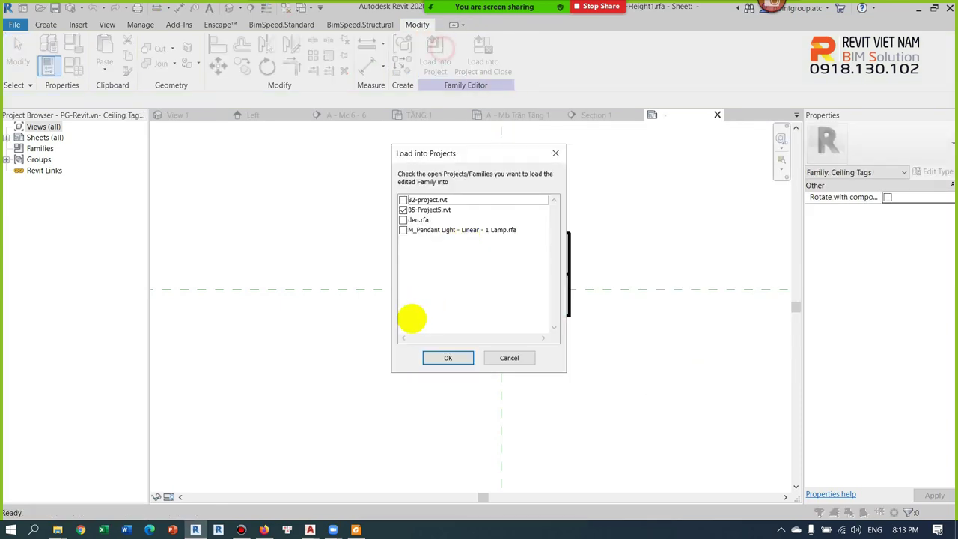
{"action": "left_click", "coordinate": [447, 356]}
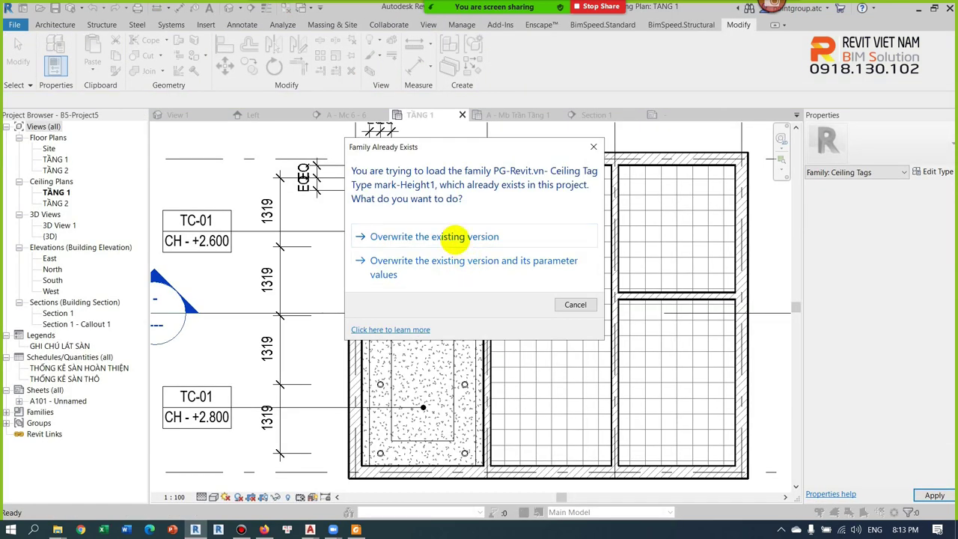
{"action": "left_click", "coordinate": [448, 236]}
{"action": "scroll", "coordinate": [434, 258], "scroll_direction": "down", "scroll_amount": 2}
{"action": "scroll", "coordinate": [430, 270], "scroll_direction": "up", "scroll_amount": 1}
{"action": "scroll", "coordinate": [434, 282], "scroll_direction": "up", "scroll_amount": 1}
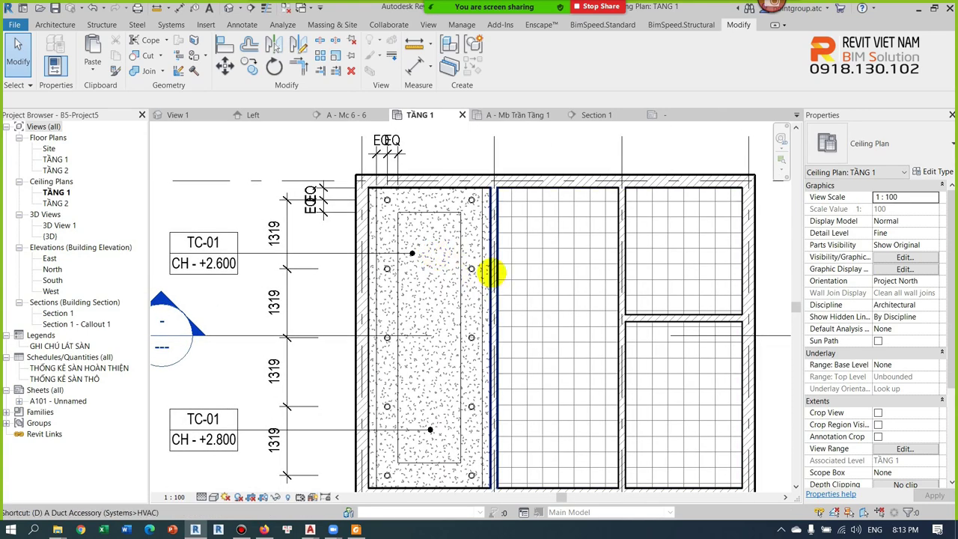
Step: Add a 1615 aligned dimension above the ceiling using DI
{"action": "key", "text": "d"}
{"action": "key", "text": "i"}
{"action": "scroll", "coordinate": [381, 199], "scroll_direction": "up", "scroll_amount": 2}
{"action": "left_click", "coordinate": [538, 202]}
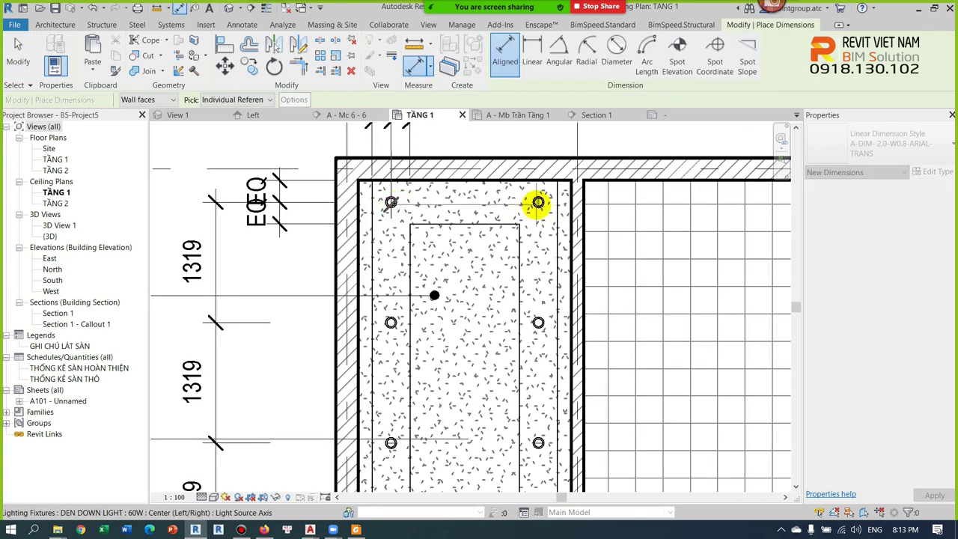
{"action": "scroll", "coordinate": [534, 205], "scroll_direction": "down", "scroll_amount": 1}
{"action": "scroll", "coordinate": [527, 203], "scroll_direction": "down", "scroll_amount": 1}
{"action": "left_click", "coordinate": [517, 201]}
{"action": "key", "text": "Escape"}
{"action": "scroll", "coordinate": [449, 322], "scroll_direction": "up", "scroll_amount": 2}
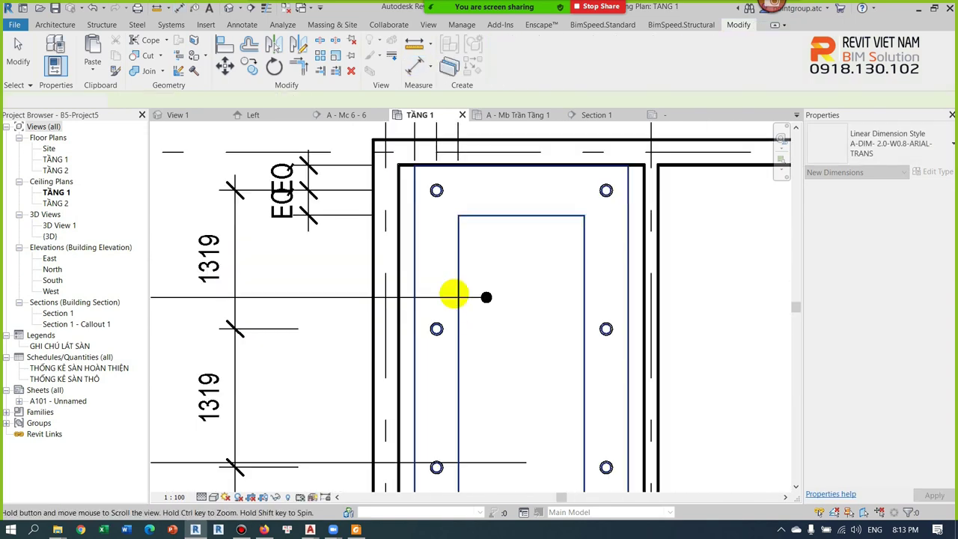
{"action": "key", "text": "Escape"}
{"action": "scroll", "coordinate": [413, 325], "scroll_direction": "up", "scroll_amount": 2}
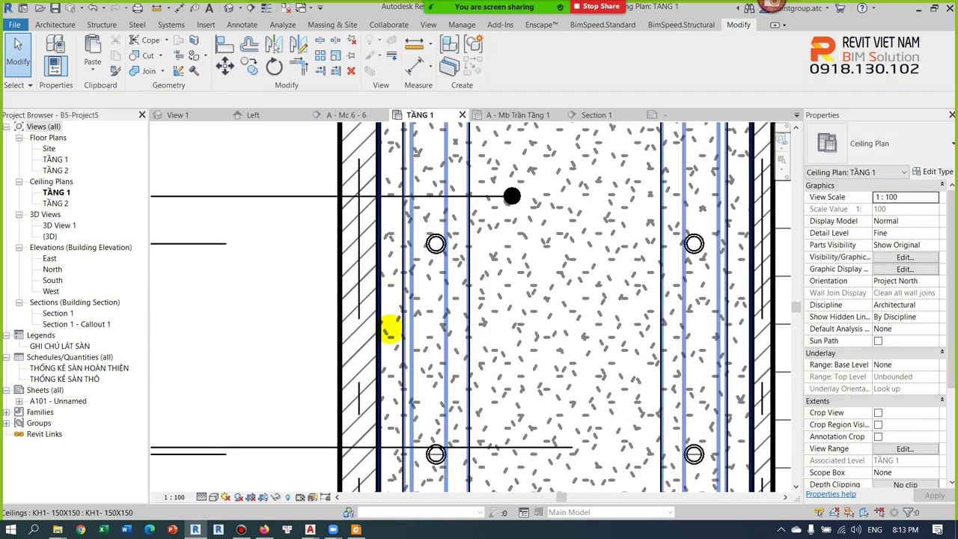
Step: Check the detail line styles, then open Line Styles from Manage > Additional Settings
{"action": "key", "text": "l"}
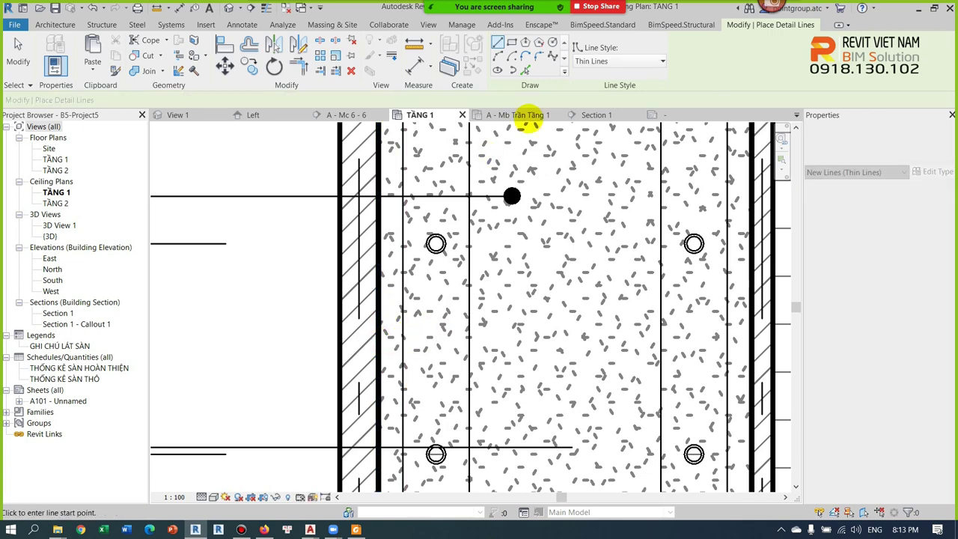
{"action": "left_click", "coordinate": [618, 60]}
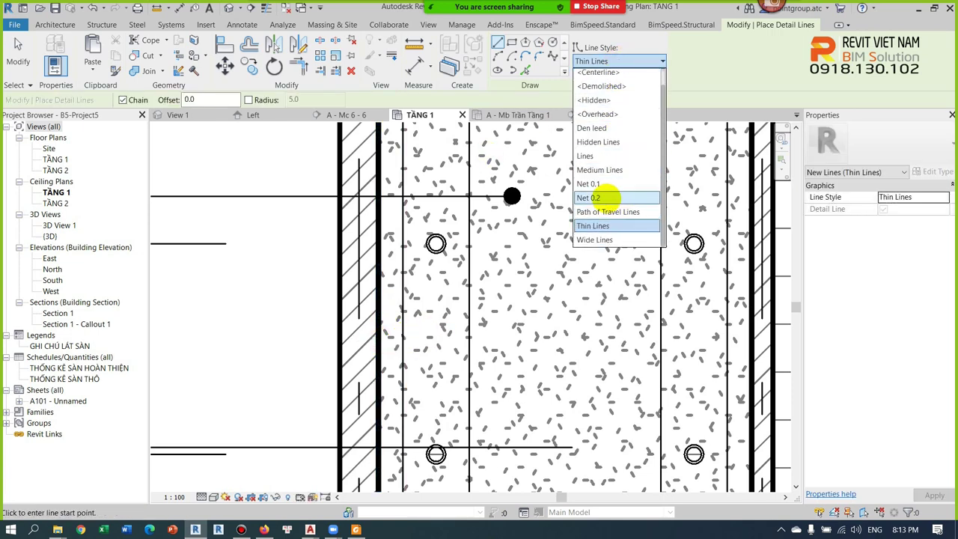
{"action": "key", "text": "Escape"}
{"action": "key", "text": "Escape"}
{"action": "left_click", "coordinate": [462, 25]}
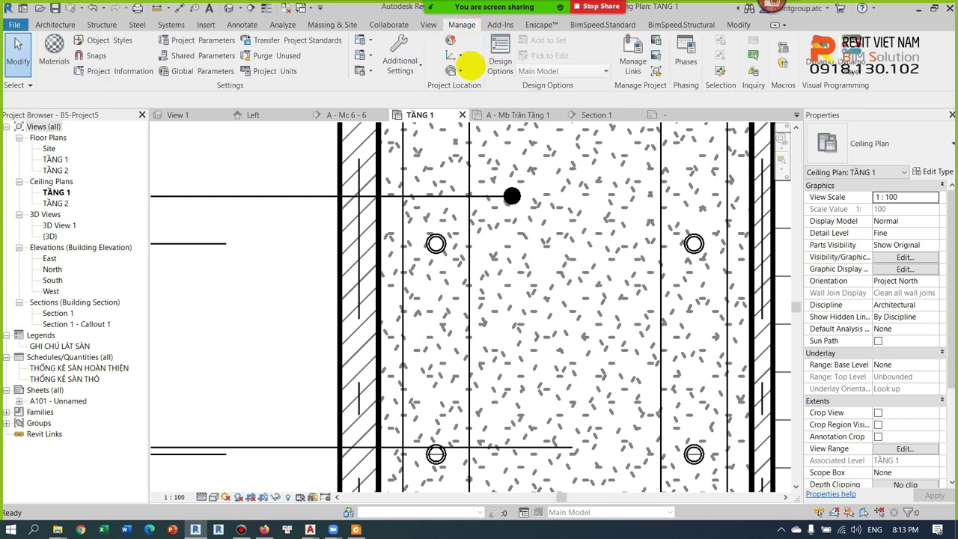
{"action": "left_click", "coordinate": [400, 61]}
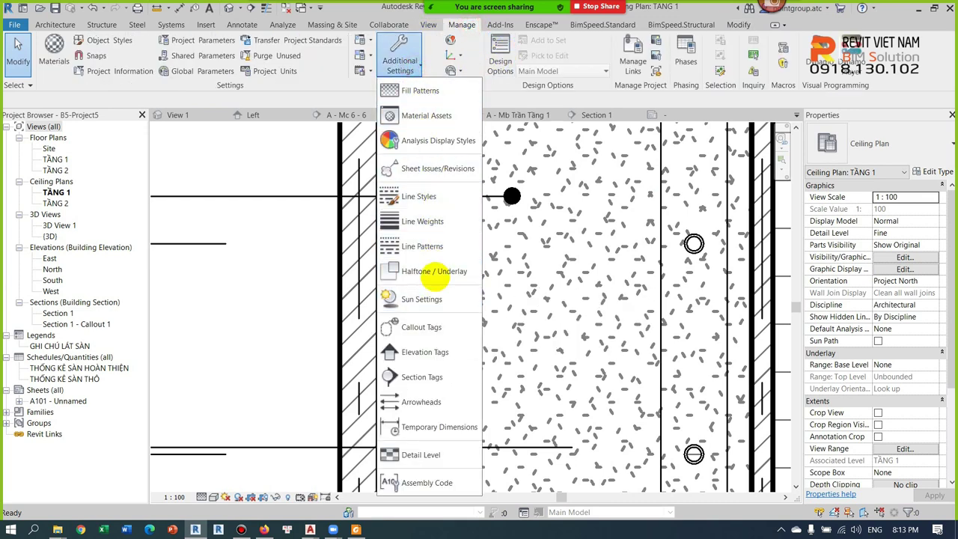
{"action": "left_click", "coordinate": [432, 197]}
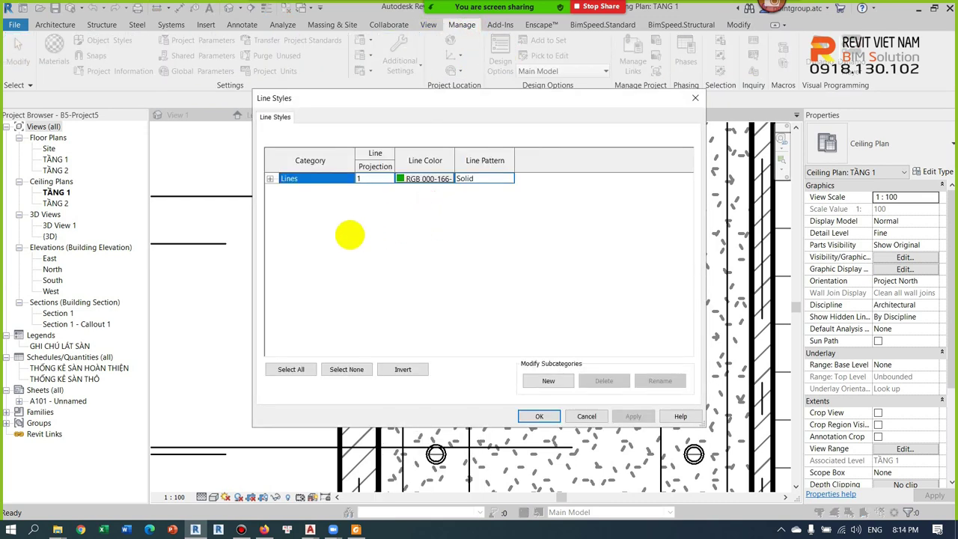
Step: Create a new Net 0.7 subcategory under Lines
{"action": "left_click", "coordinate": [271, 179]}
{"action": "scroll", "coordinate": [419, 299], "scroll_direction": "down", "scroll_amount": 5}
{"action": "scroll", "coordinate": [428, 314], "scroll_direction": "down", "scroll_amount": 2}
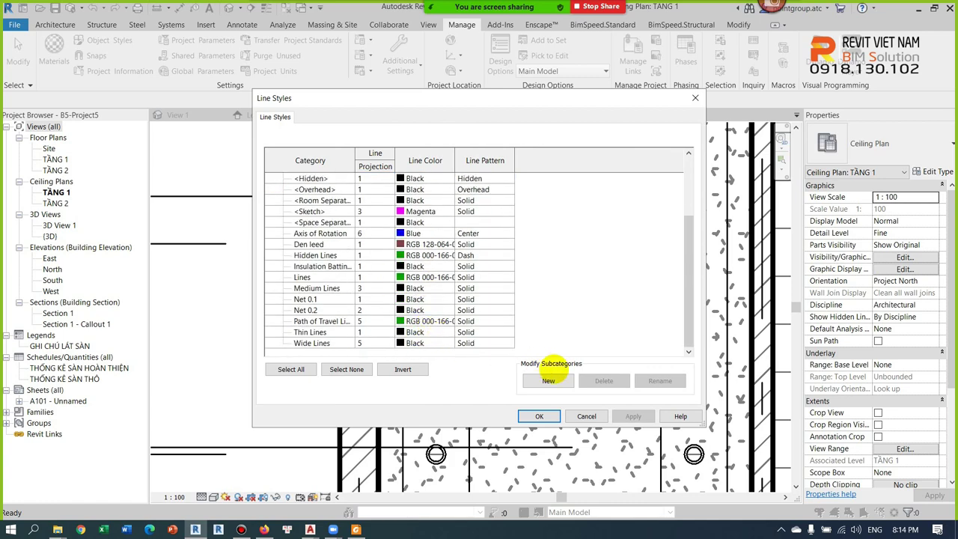
{"action": "left_click", "coordinate": [548, 380]}
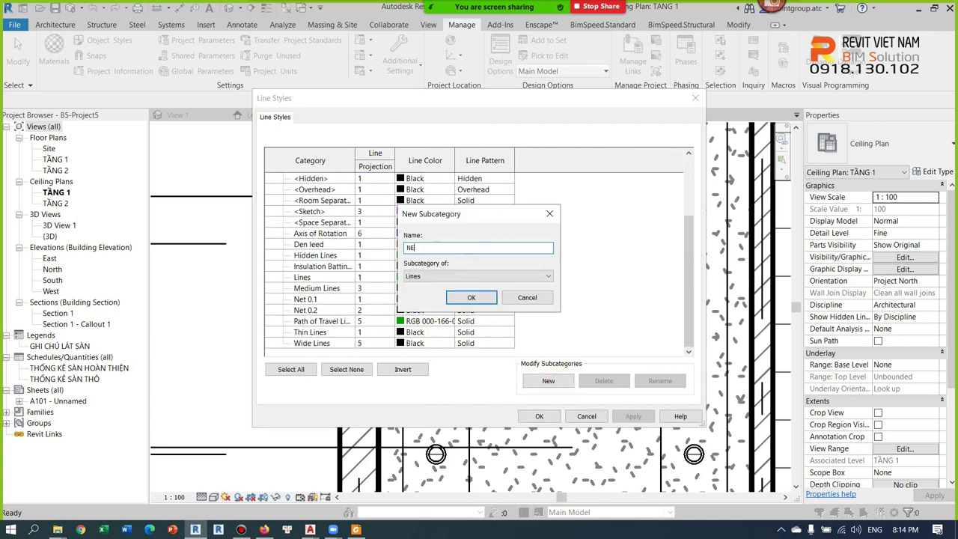
{"action": "type", "text": "Net 0.7"}
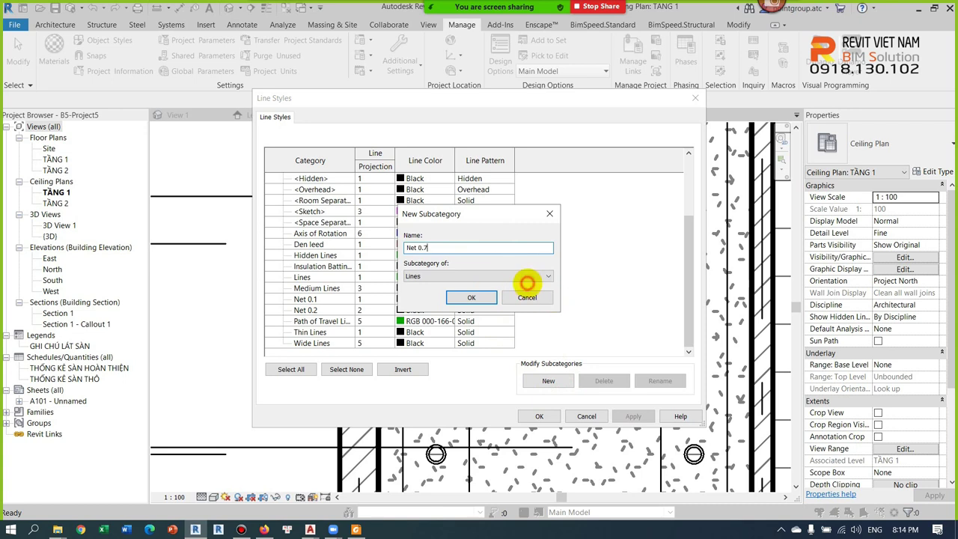
{"action": "left_click", "coordinate": [527, 277]}
{"action": "left_click", "coordinate": [472, 297]}
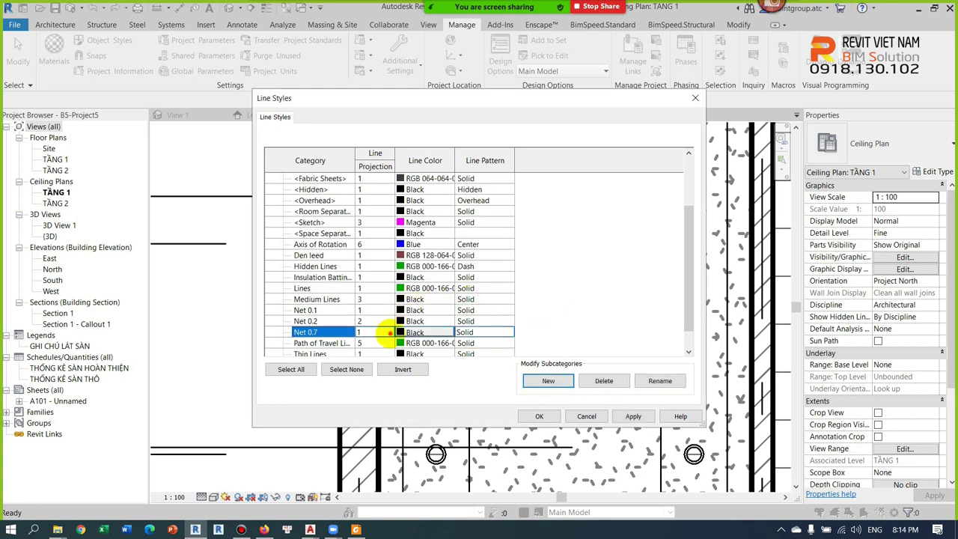
Step: Give Net 0.7 line weight 7 and colour Red, and apply the settings
{"action": "left_click", "coordinate": [387, 332]}
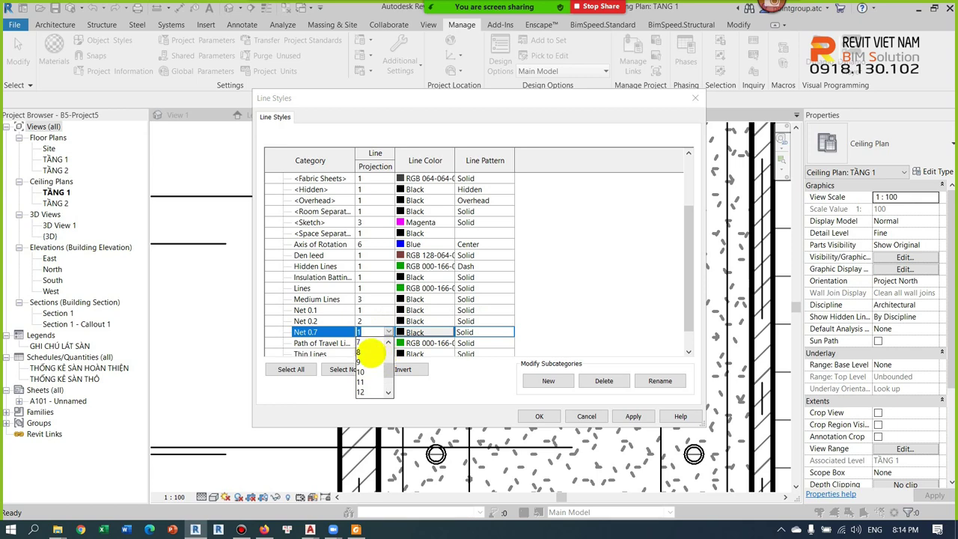
{"action": "left_click", "coordinate": [372, 352]}
{"action": "left_click", "coordinate": [414, 331]}
{"action": "left_click", "coordinate": [357, 187]}
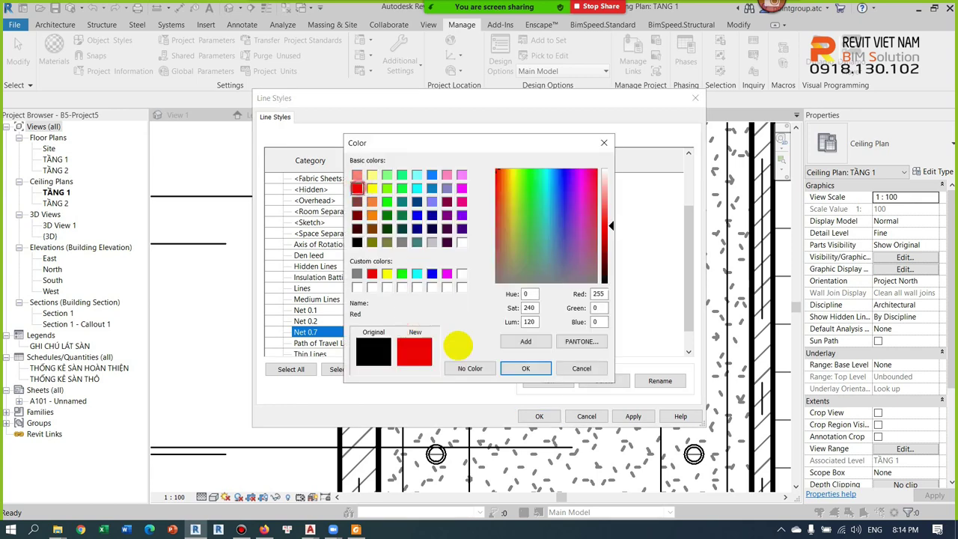
{"action": "left_click", "coordinate": [526, 368]}
{"action": "left_click", "coordinate": [539, 416]}
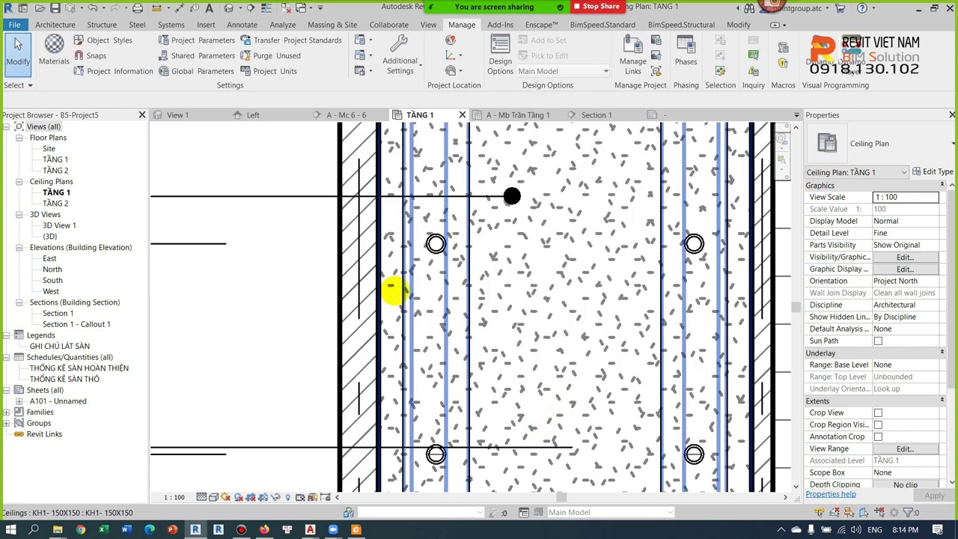
{"action": "scroll", "coordinate": [391, 287], "scroll_direction": "down", "scroll_amount": 2}
Step: Start a detail line (DL) using the Net 0.7 line style
{"action": "key", "text": "d"}
{"action": "key", "text": "l"}
{"action": "scroll", "coordinate": [396, 314], "scroll_direction": "up", "scroll_amount": 3}
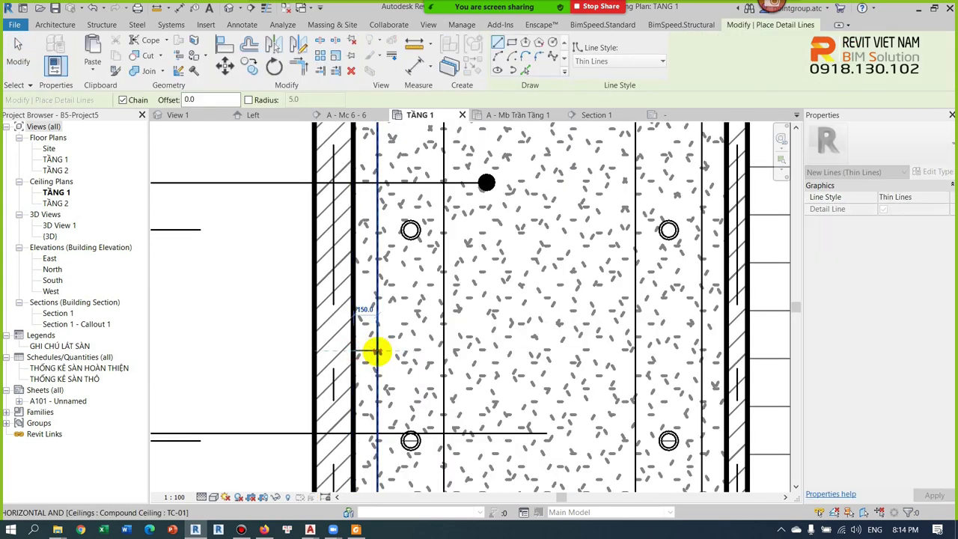
{"action": "left_click", "coordinate": [624, 61]}
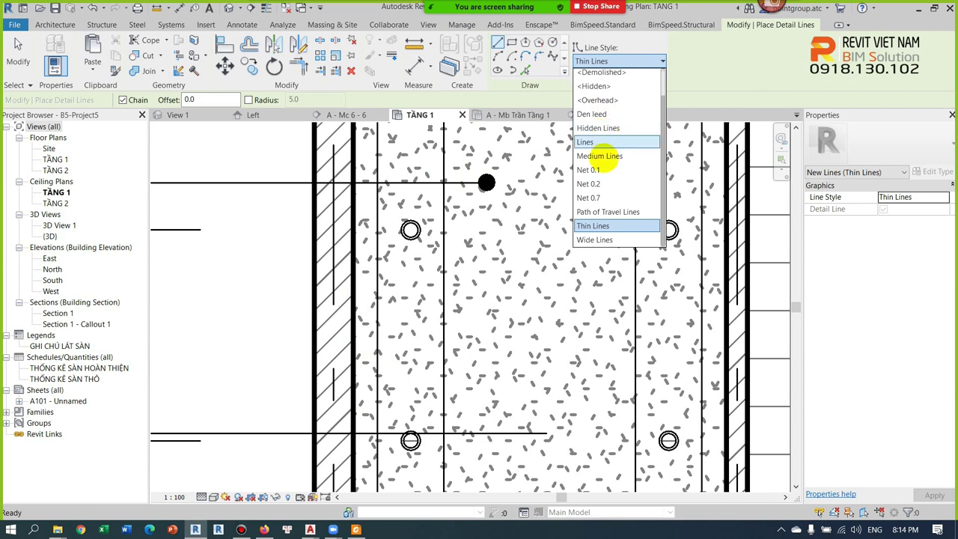
{"action": "left_click", "coordinate": [588, 197]}
Step: Draw the stepped red line across the ceiling strip, rising and dropping toward the right wall
{"action": "left_click", "coordinate": [352, 360]}
{"action": "left_click", "coordinate": [378, 358]}
{"action": "left_click", "coordinate": [377, 335]}
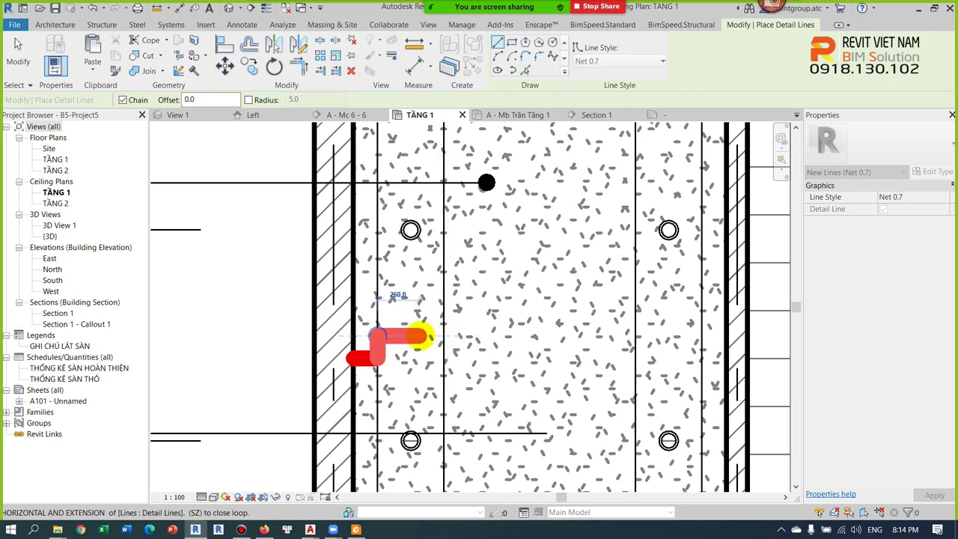
{"action": "left_click", "coordinate": [419, 334]}
{"action": "left_click", "coordinate": [419, 363]}
{"action": "left_click", "coordinate": [447, 363]}
{"action": "left_click", "coordinate": [446, 334]}
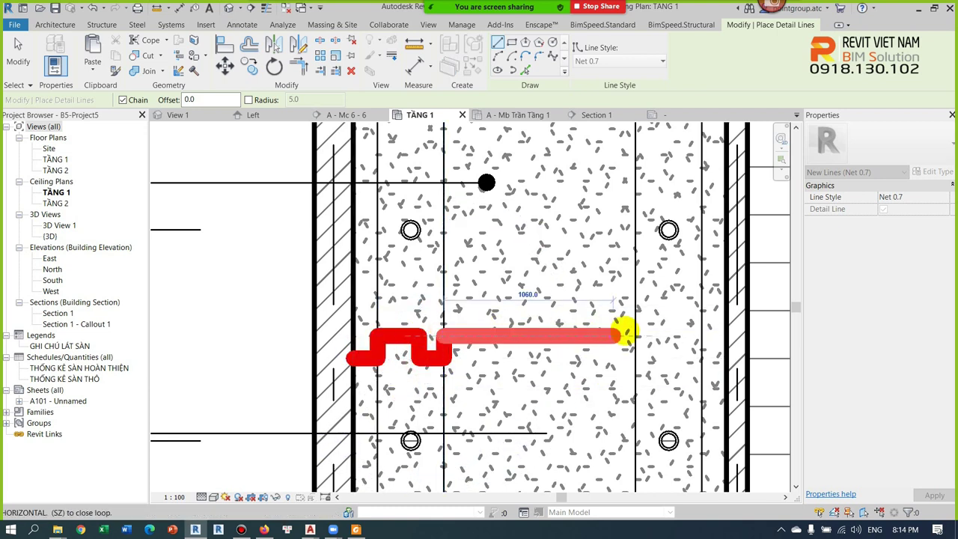
{"action": "left_click", "coordinate": [636, 334]}
{"action": "left_click", "coordinate": [636, 359]}
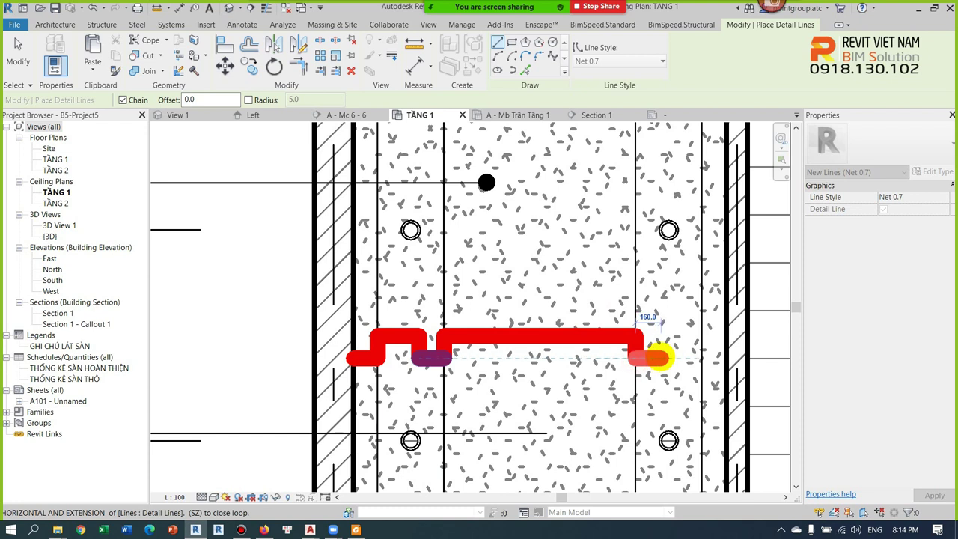
{"action": "left_click", "coordinate": [662, 358]}
{"action": "left_click", "coordinate": [662, 334]}
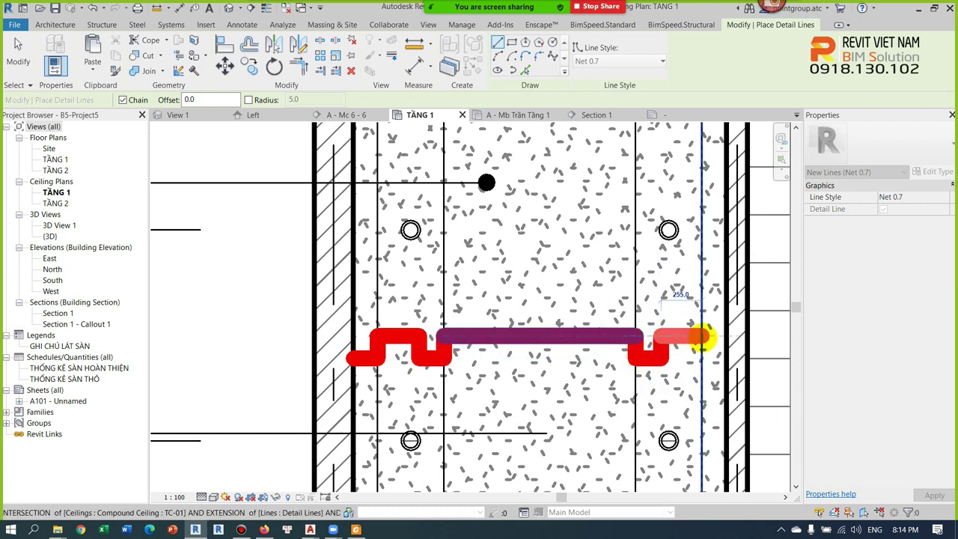
{"action": "left_click", "coordinate": [705, 334]}
{"action": "left_click", "coordinate": [706, 359]}
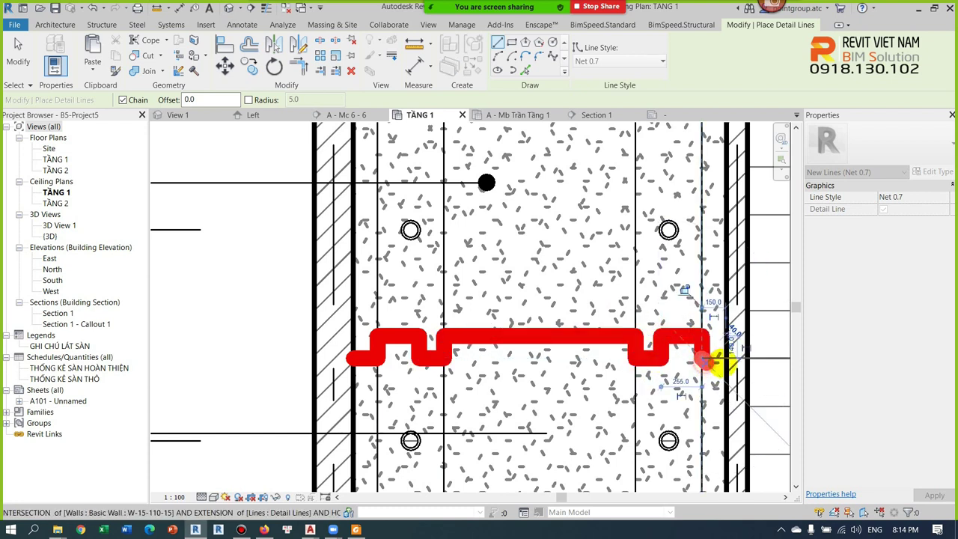
{"action": "key", "text": "Escape"}
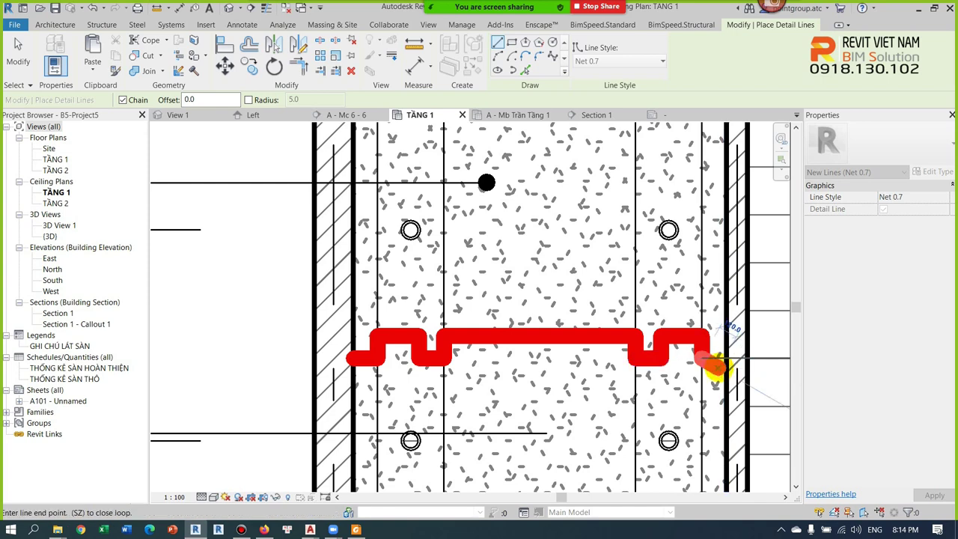
{"action": "key", "text": "Escape"}
Step: Drag the line's last endpoint down to the lower level and add a final piece from it
{"action": "left_click", "coordinate": [701, 348]}
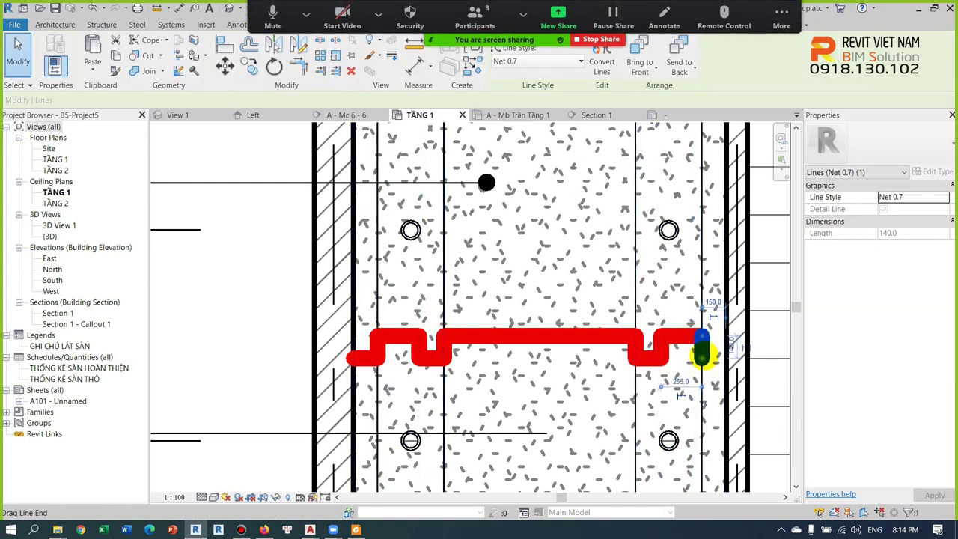
{"action": "left_click_drag", "start_coordinate": [701, 358], "coordinate": [702, 316]}
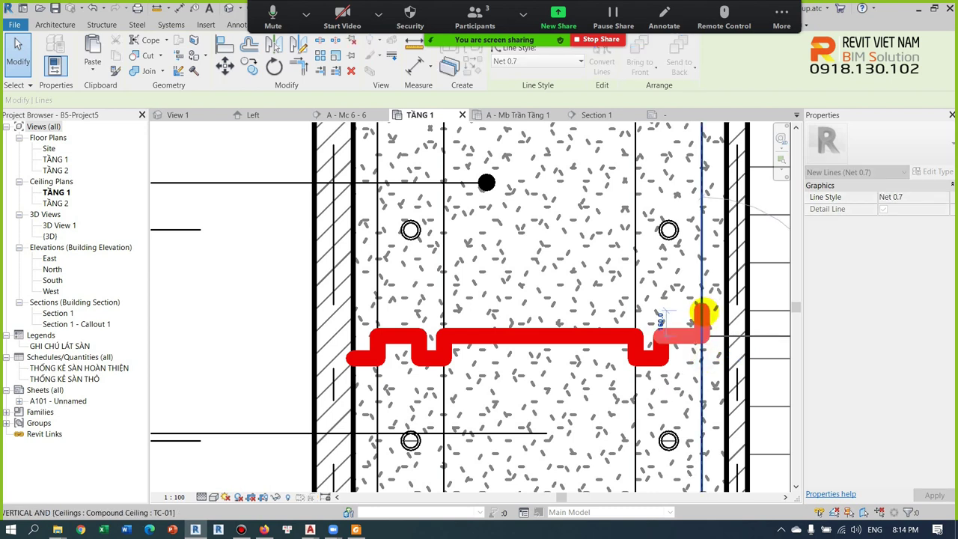
{"action": "left_click_drag", "start_coordinate": [704, 330], "coordinate": [704, 360]}
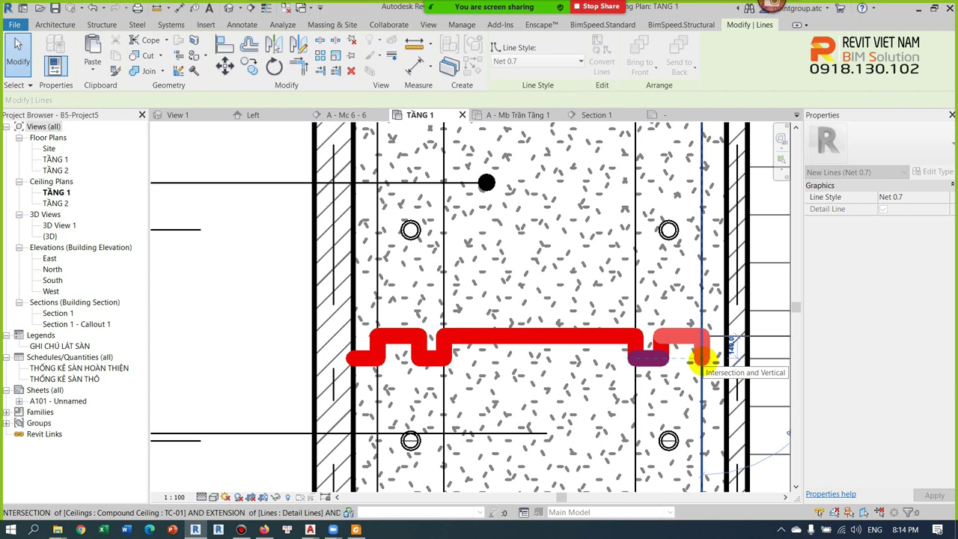
{"action": "left_click_drag", "start_coordinate": [700, 360], "coordinate": [701, 360]}
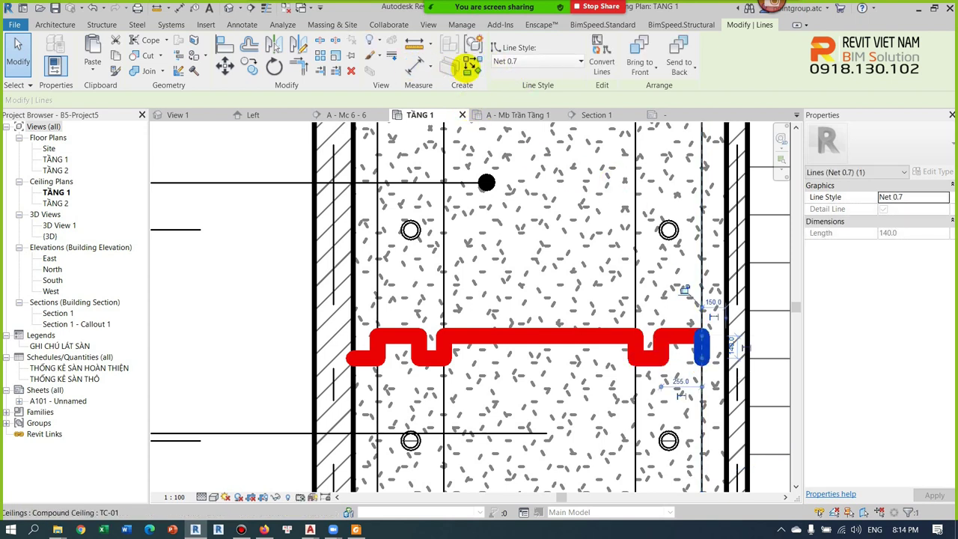
{"action": "left_click", "coordinate": [458, 67]}
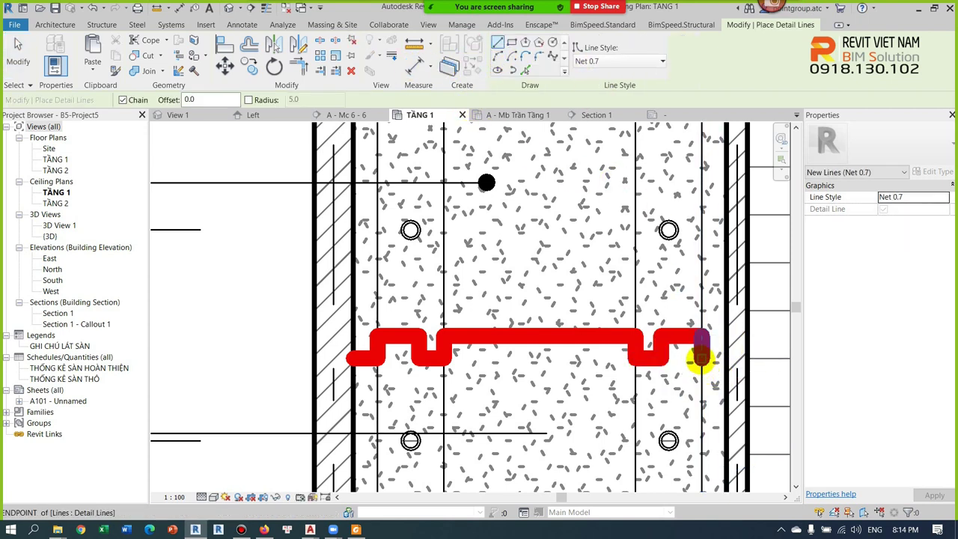
{"action": "left_click", "coordinate": [702, 360]}
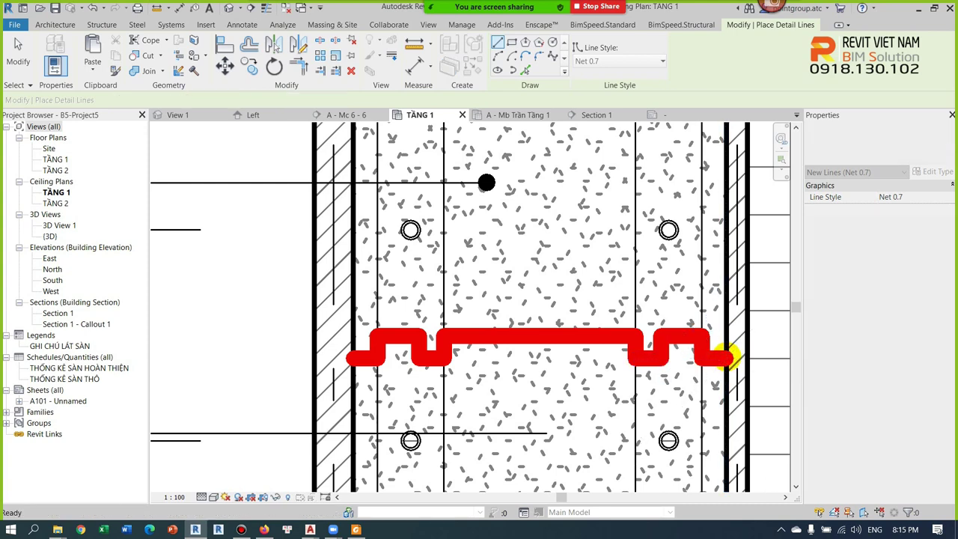
{"action": "key", "text": "Escape"}
{"action": "key", "text": "Escape"}
{"action": "scroll", "coordinate": [723, 358], "scroll_direction": "down", "scroll_amount": 2}
{"action": "scroll", "coordinate": [621, 331], "scroll_direction": "up", "scroll_amount": 2}
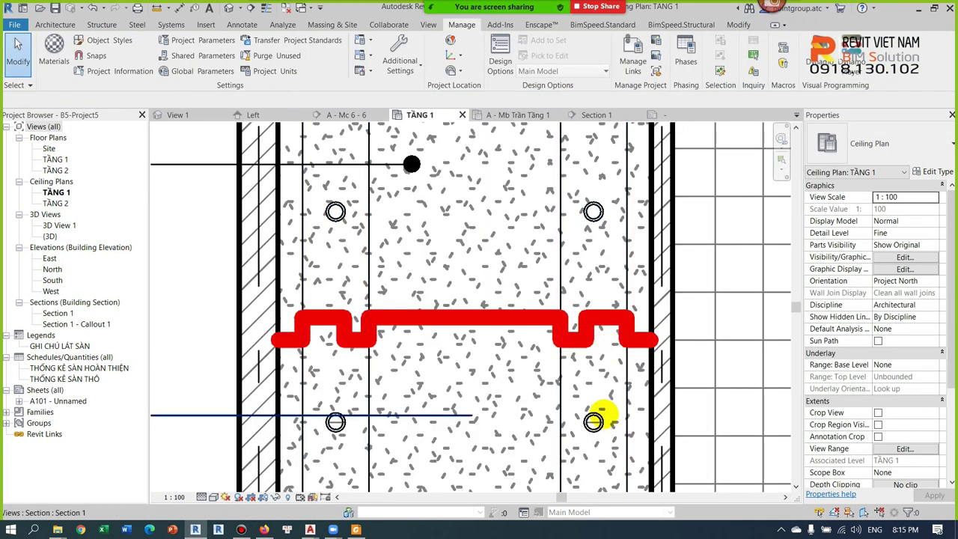
Step: In Line Styles under Lines, rename Net 0.7 to Net 0.5 with projection line weight 5
{"action": "scroll", "coordinate": [580, 389], "scroll_direction": "down", "scroll_amount": 2}
{"action": "scroll", "coordinate": [588, 337], "scroll_direction": "up", "scroll_amount": 2}
{"action": "scroll", "coordinate": [524, 314], "scroll_direction": "down", "scroll_amount": 2}
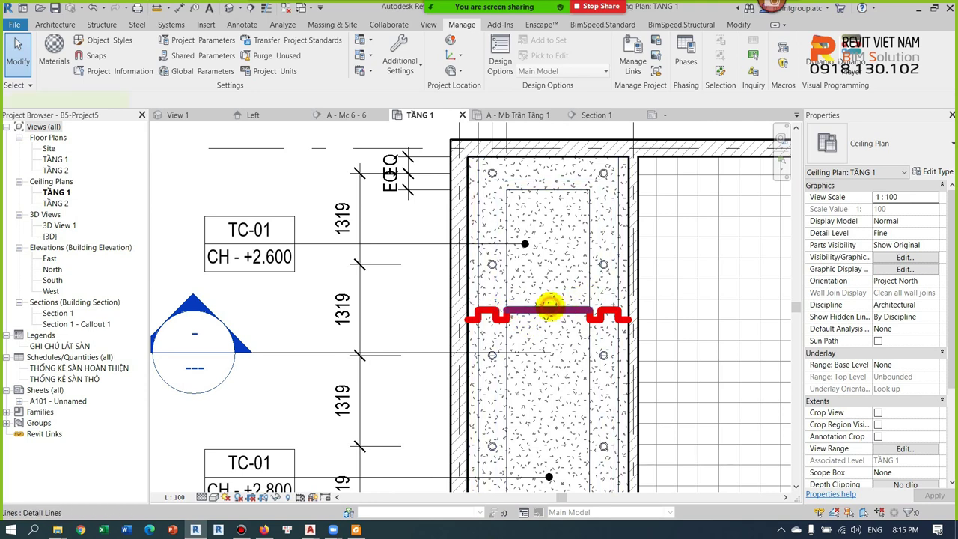
{"action": "left_click", "coordinate": [549, 306]}
{"action": "key", "text": "Escape"}
{"action": "left_click", "coordinate": [400, 62]}
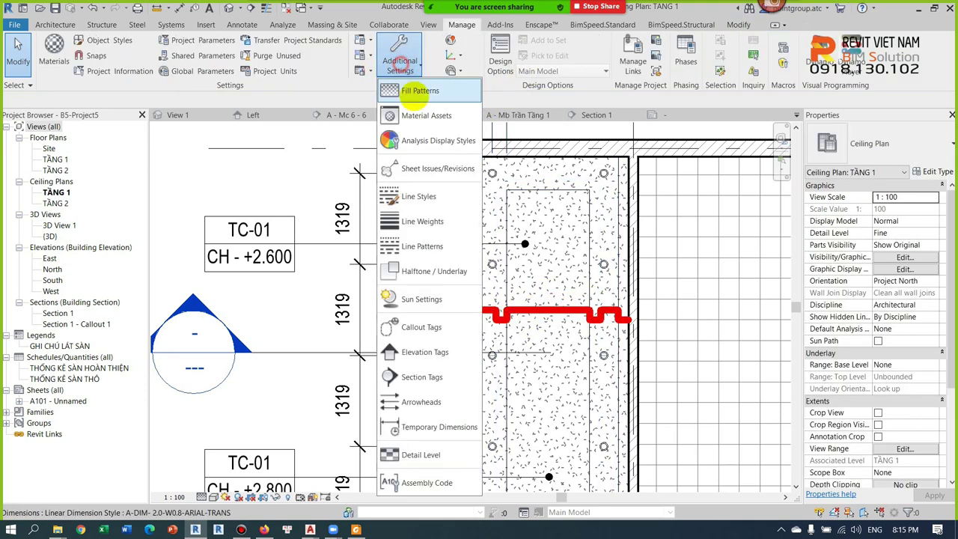
{"action": "left_click", "coordinate": [416, 196]}
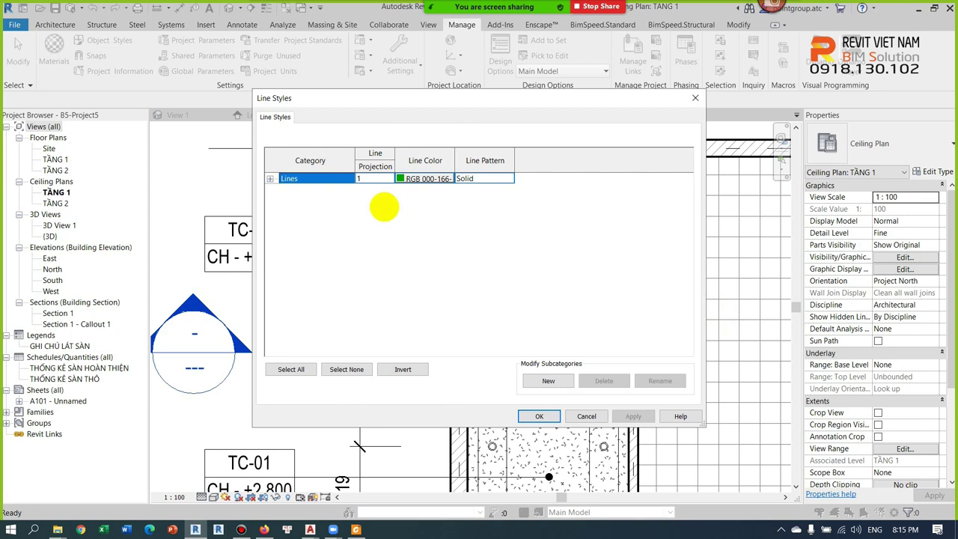
{"action": "left_click", "coordinate": [269, 178]}
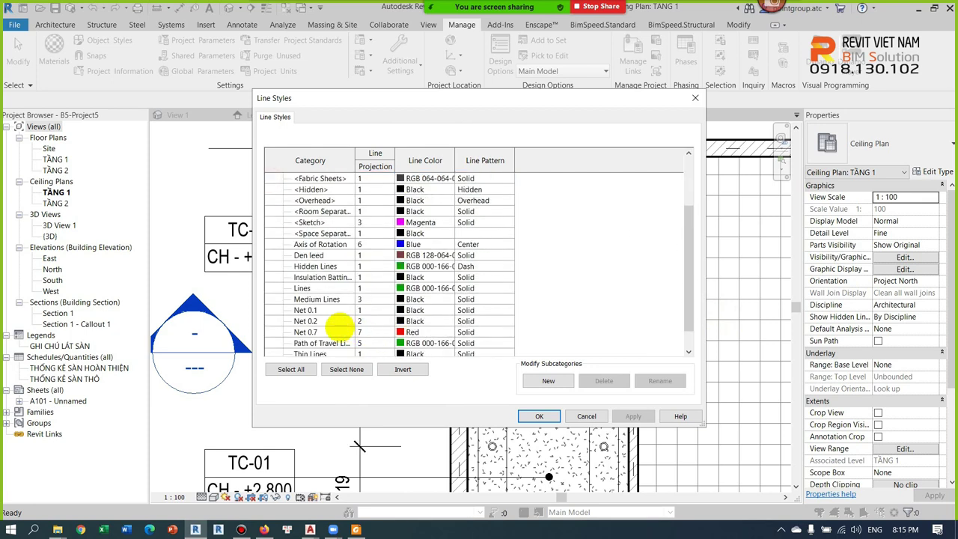
{"action": "left_click", "coordinate": [329, 332]}
{"action": "left_click", "coordinate": [657, 381]}
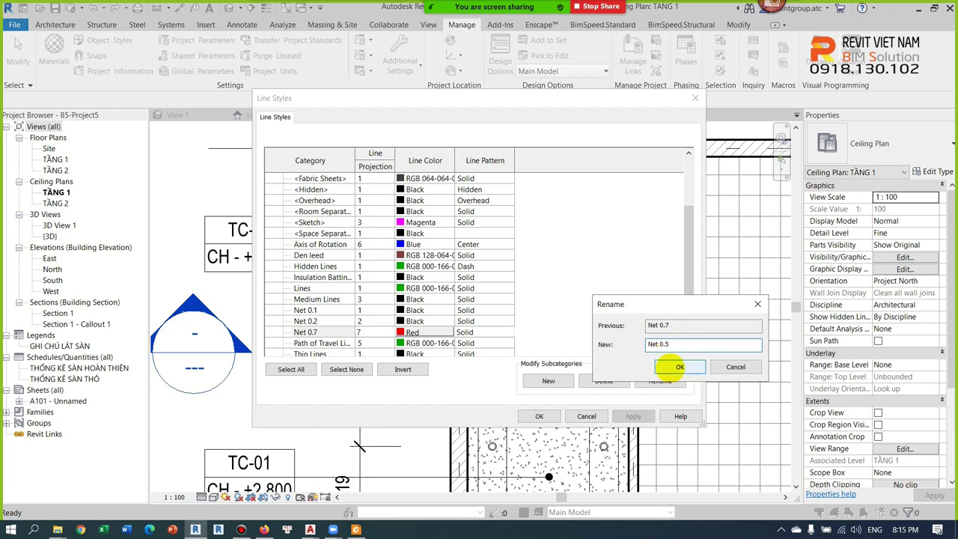
{"action": "left_click", "coordinate": [677, 366]}
{"action": "left_click", "coordinate": [387, 332]}
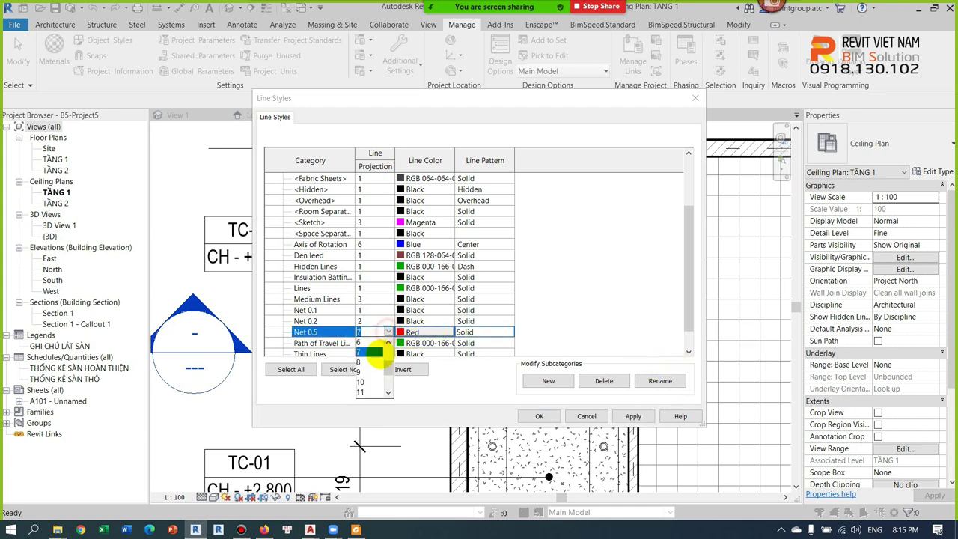
{"action": "left_click", "coordinate": [363, 371]}
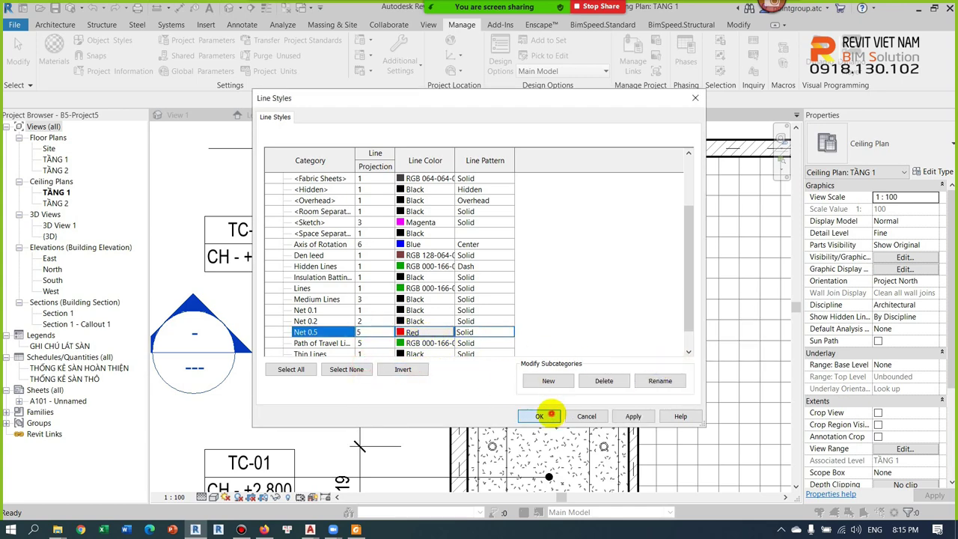
{"action": "left_click", "coordinate": [538, 416]}
{"action": "scroll", "coordinate": [638, 322], "scroll_direction": "down", "scroll_amount": 2}
{"action": "scroll", "coordinate": [640, 314], "scroll_direction": "down", "scroll_amount": 2}
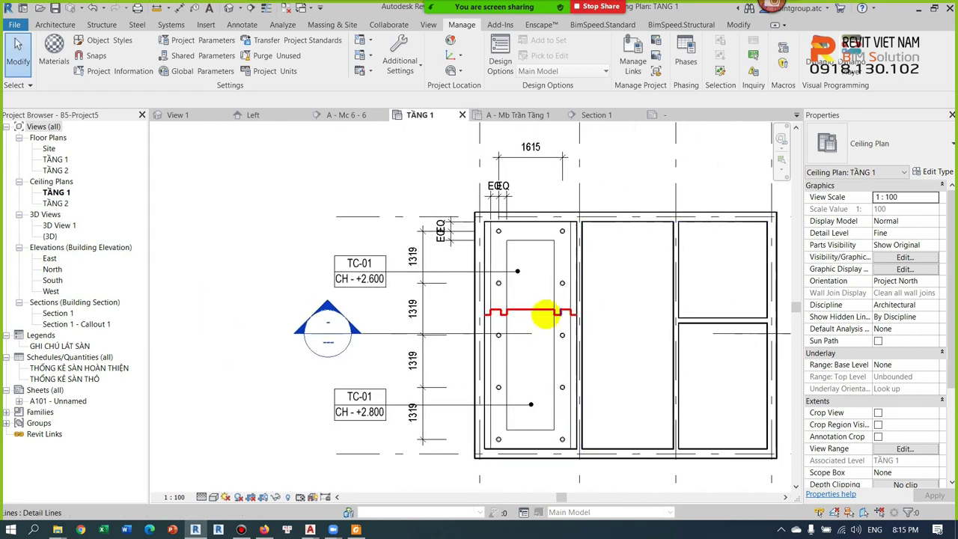
Step: Select ceiling TC-01 and bring up its By Element graphic overrides for this view
{"action": "scroll", "coordinate": [568, 307], "scroll_direction": "up", "scroll_amount": 2}
{"action": "scroll", "coordinate": [464, 306], "scroll_direction": "down", "scroll_amount": 1}
{"action": "scroll", "coordinate": [479, 305], "scroll_direction": "down", "scroll_amount": 1}
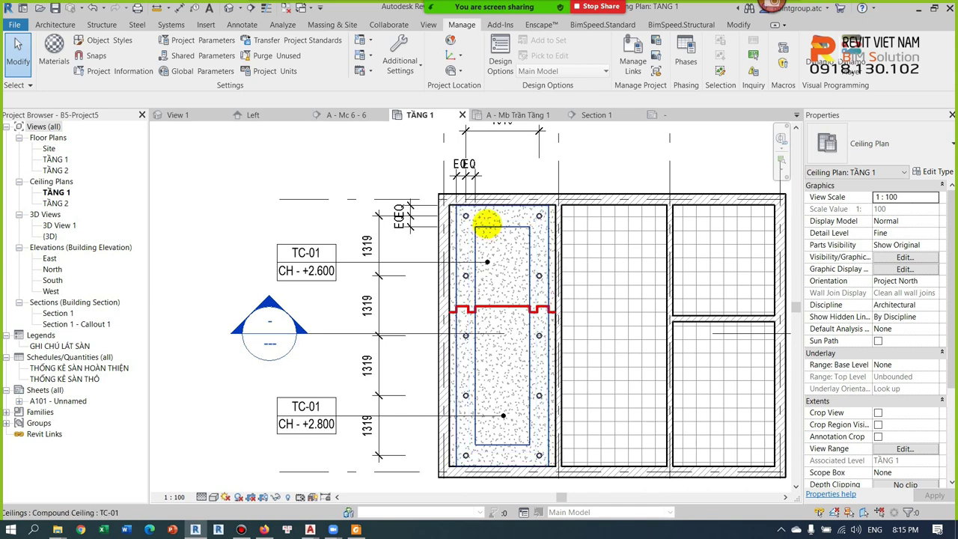
{"action": "left_click", "coordinate": [491, 225]}
{"action": "scroll", "coordinate": [490, 225], "scroll_direction": "up", "scroll_amount": 2}
{"action": "left_click", "coordinate": [487, 167]}
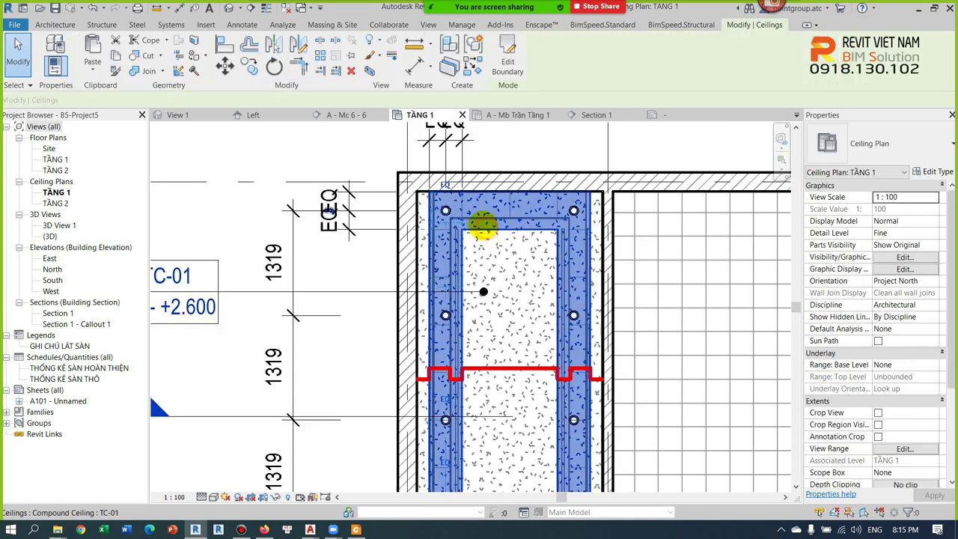
{"action": "left_click", "coordinate": [487, 219]}
{"action": "right_click", "coordinate": [484, 226]}
{"action": "mouse_move", "coordinate": [543, 288]}
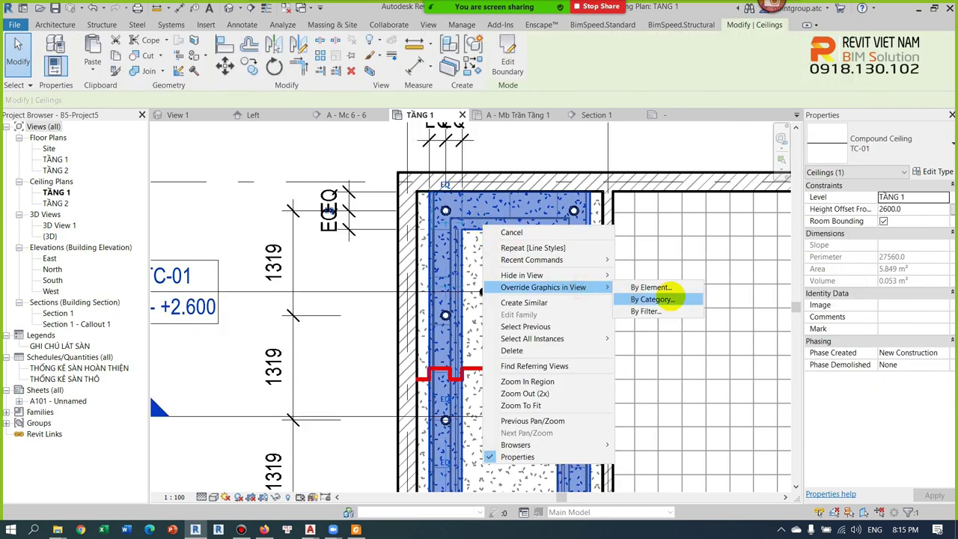
{"action": "left_click", "coordinate": [665, 289]}
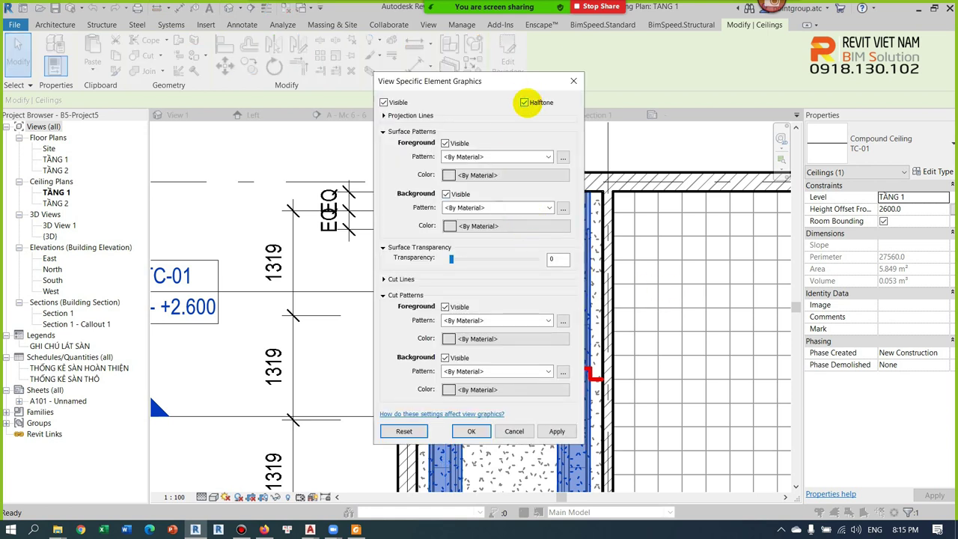
Step: Set TC-01's surface transparency to 100 and turn off halftone
{"action": "left_click_drag", "start_coordinate": [451, 259], "coordinate": [464, 260]}
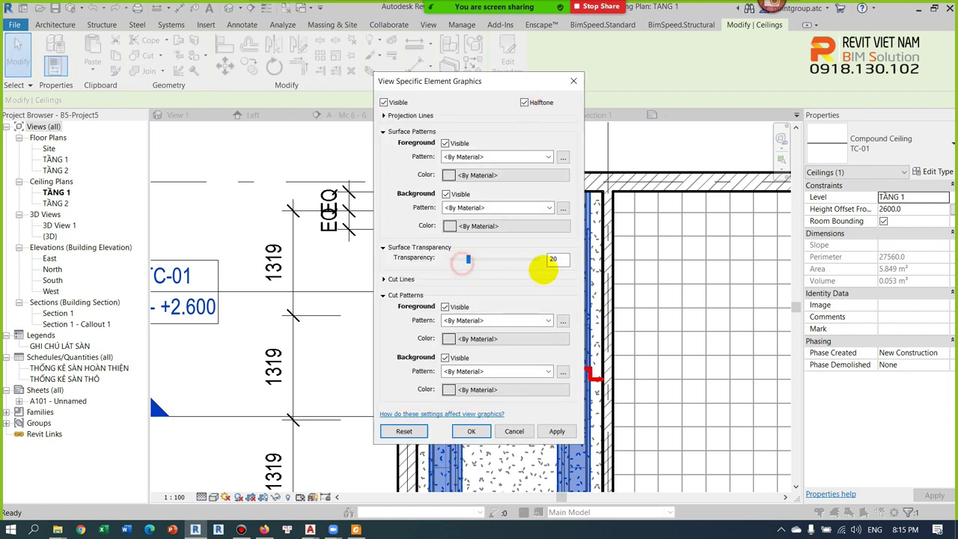
{"action": "left_click_drag", "start_coordinate": [536, 262], "coordinate": [540, 262]}
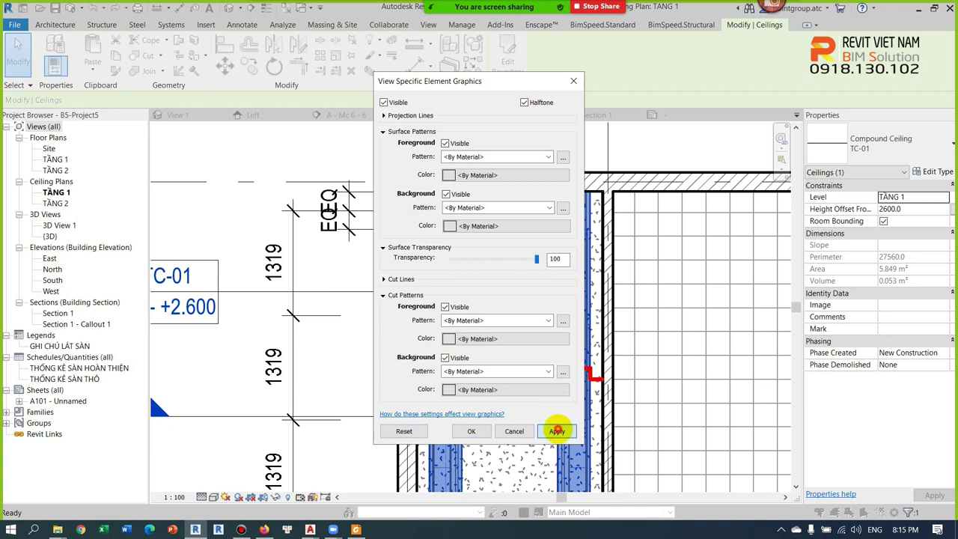
{"action": "left_click", "coordinate": [557, 431]}
{"action": "left_click", "coordinate": [524, 102]}
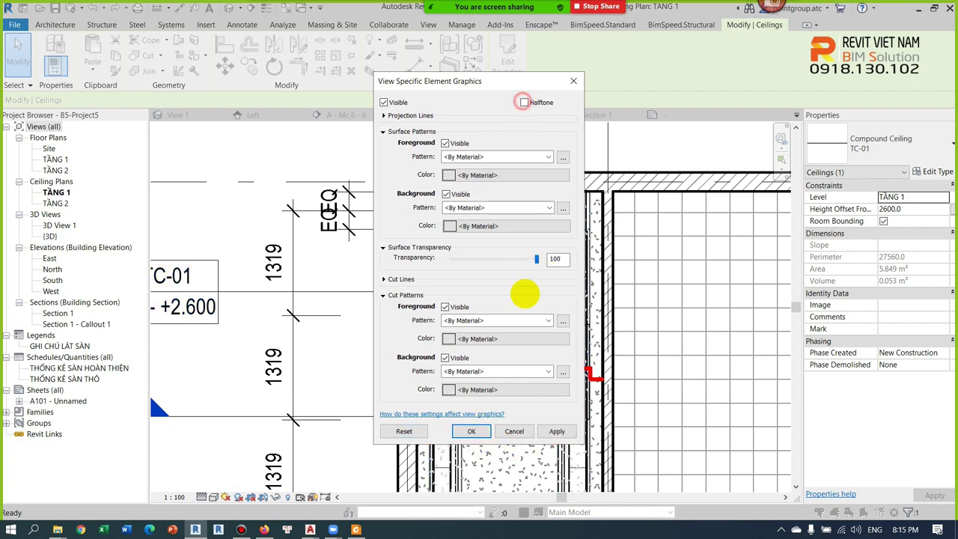
{"action": "left_click", "coordinate": [555, 431]}
{"action": "left_click", "coordinate": [470, 431]}
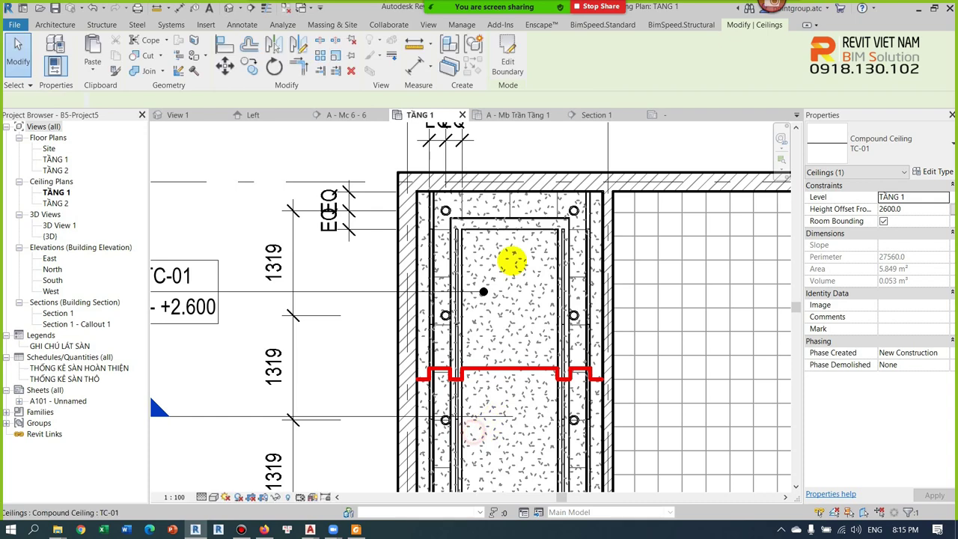
{"action": "scroll", "coordinate": [509, 259], "scroll_direction": "up", "scroll_amount": 3}
{"action": "key", "text": "Escape"}
{"action": "scroll", "coordinate": [422, 251], "scroll_direction": "up", "scroll_amount": 2}
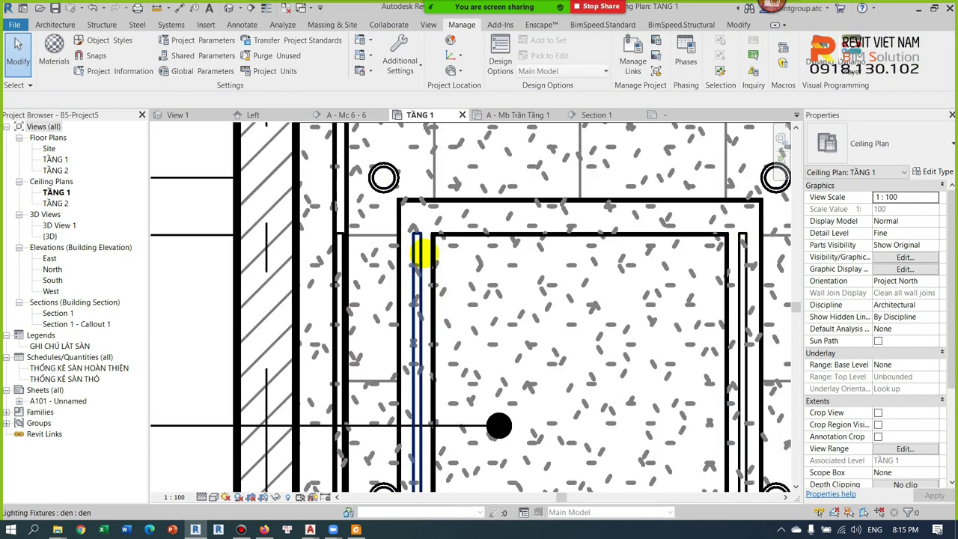
Step: Inspect the lighting fixture's visibility and override settings without changing anything
{"action": "left_click", "coordinate": [422, 253]}
{"action": "scroll", "coordinate": [423, 253], "scroll_direction": "down", "scroll_amount": 2}
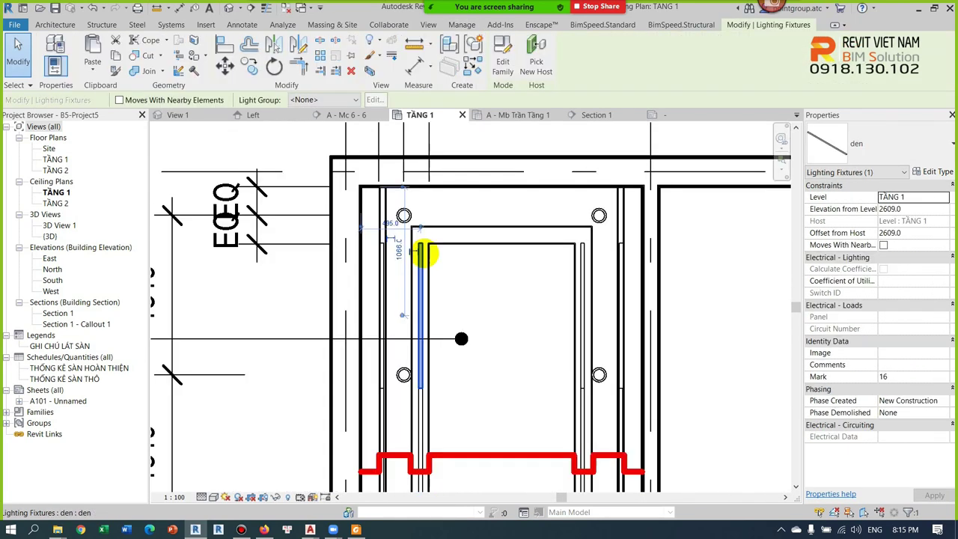
{"action": "key", "text": "Escape"}
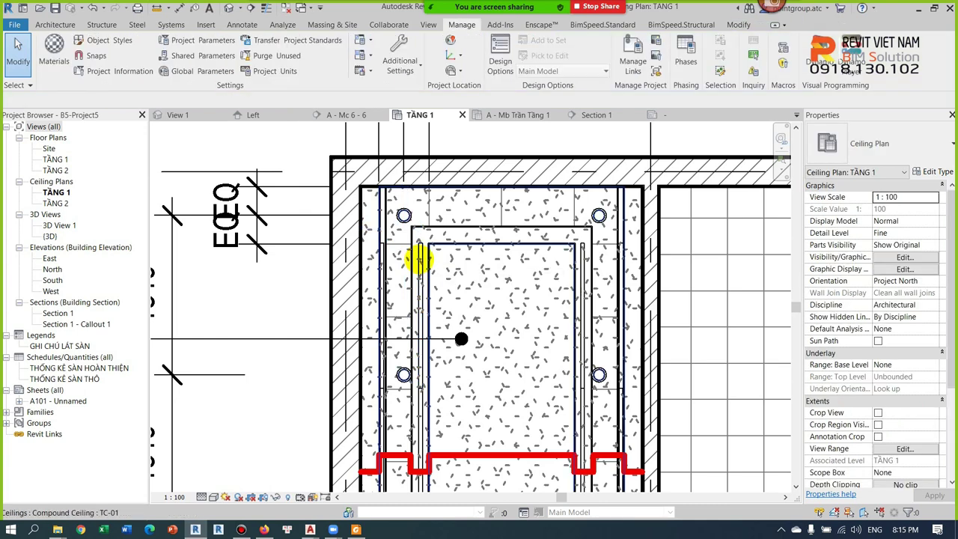
{"action": "key", "text": "g"}
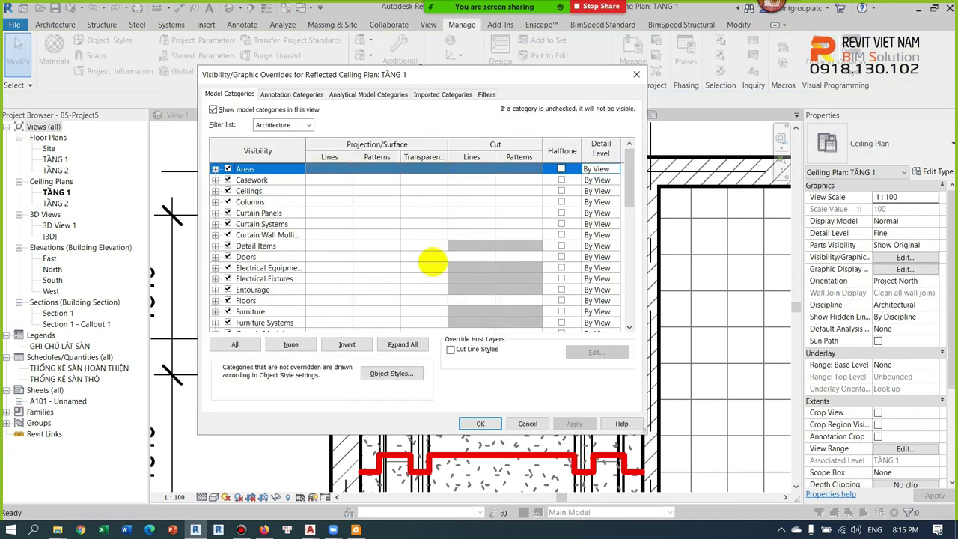
{"action": "key", "text": "Escape"}
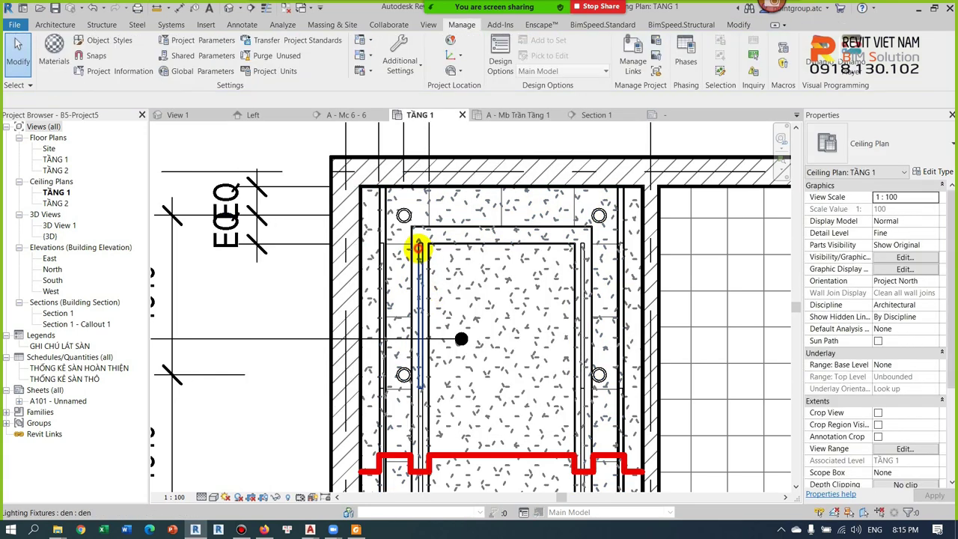
{"action": "right_click", "coordinate": [419, 248]}
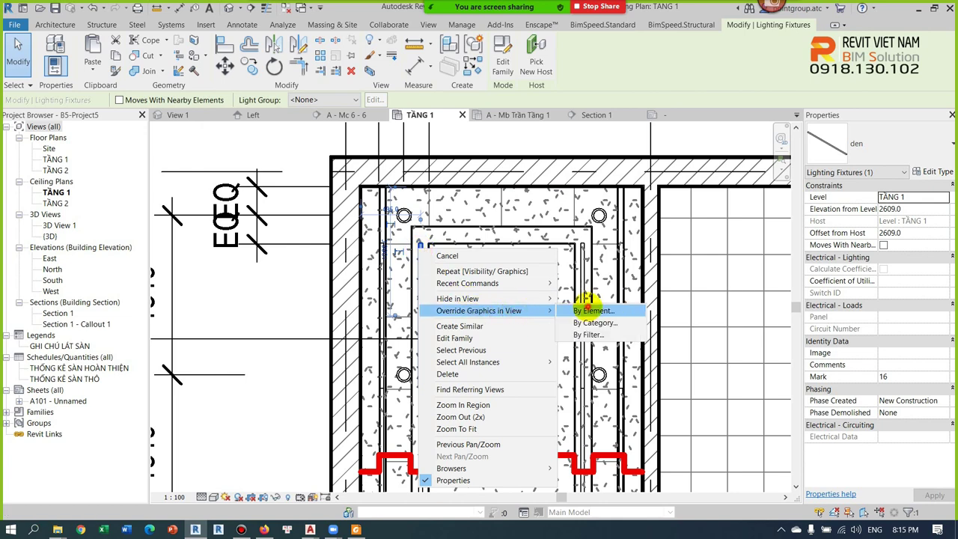
{"action": "left_click", "coordinate": [587, 309]}
{"action": "key", "text": "Escape"}
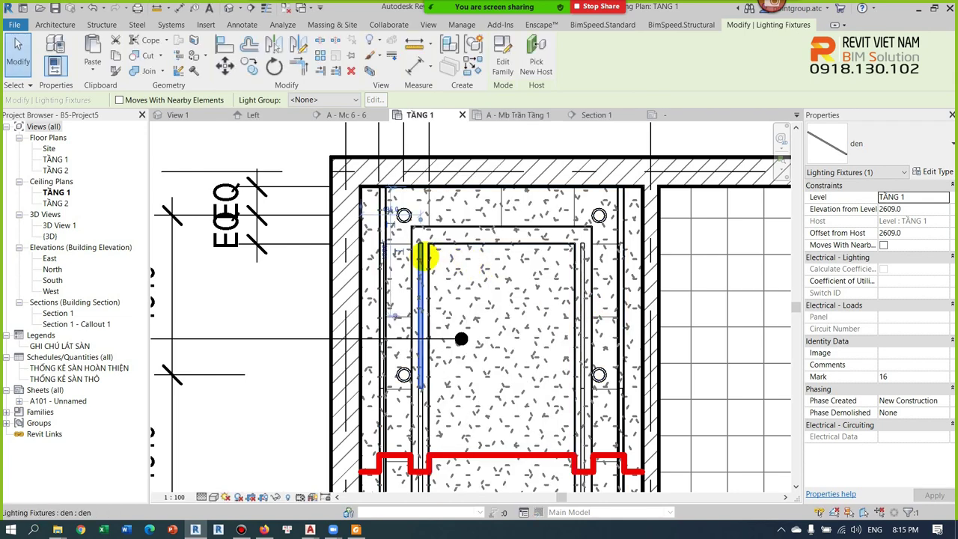
Step: Override the fixture's projection lines with Dash pattern, weight 1 and yellow colour
{"action": "right_click", "coordinate": [420, 257]}
{"action": "mouse_move", "coordinate": [481, 318]}
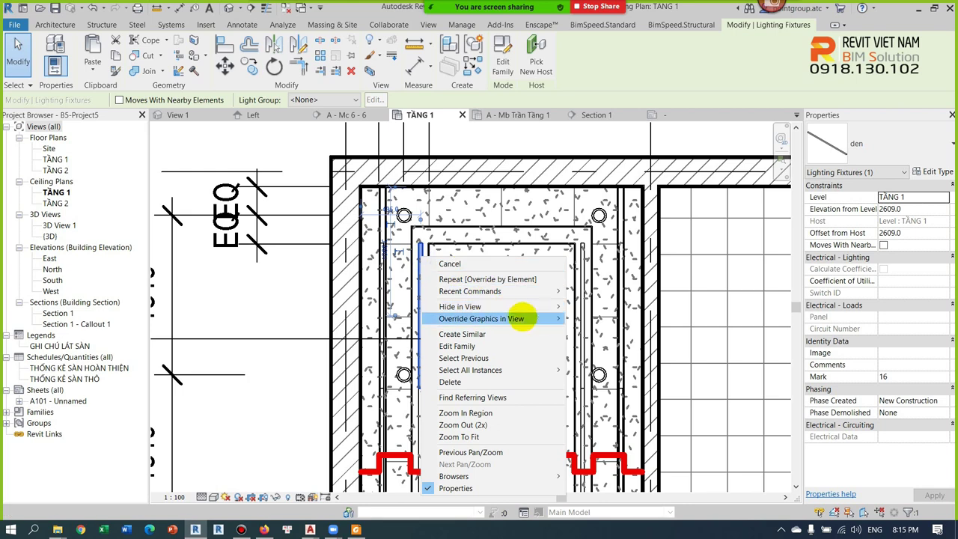
{"action": "left_click", "coordinate": [518, 253]}
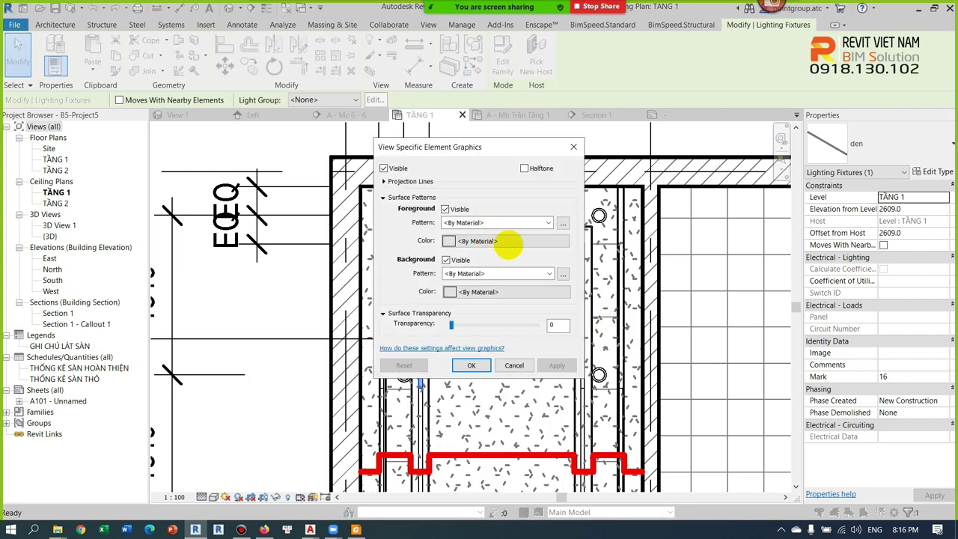
{"action": "left_click", "coordinate": [384, 181]}
{"action": "left_click", "coordinate": [500, 194]}
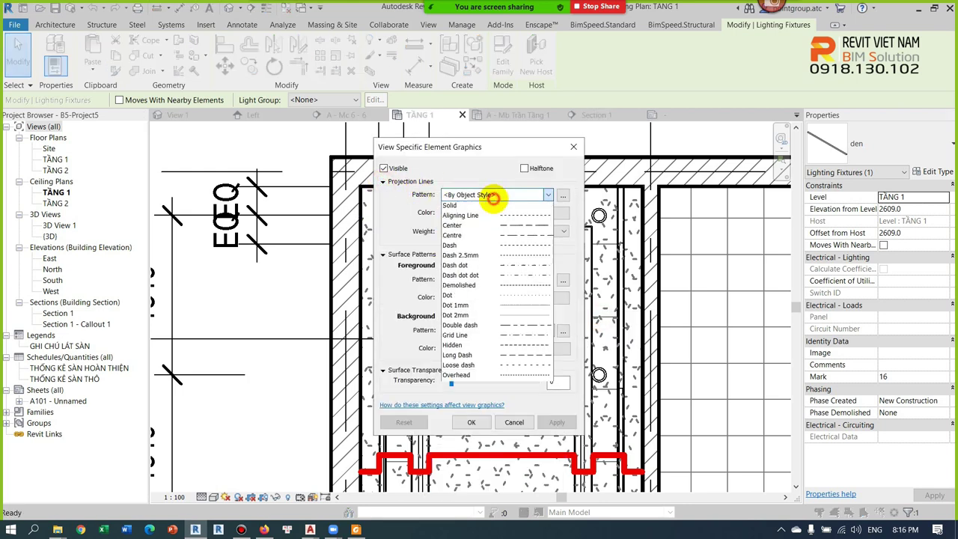
{"action": "scroll", "coordinate": [500, 195], "scroll_direction": "down", "scroll_amount": 5}
{"action": "left_click", "coordinate": [472, 256]}
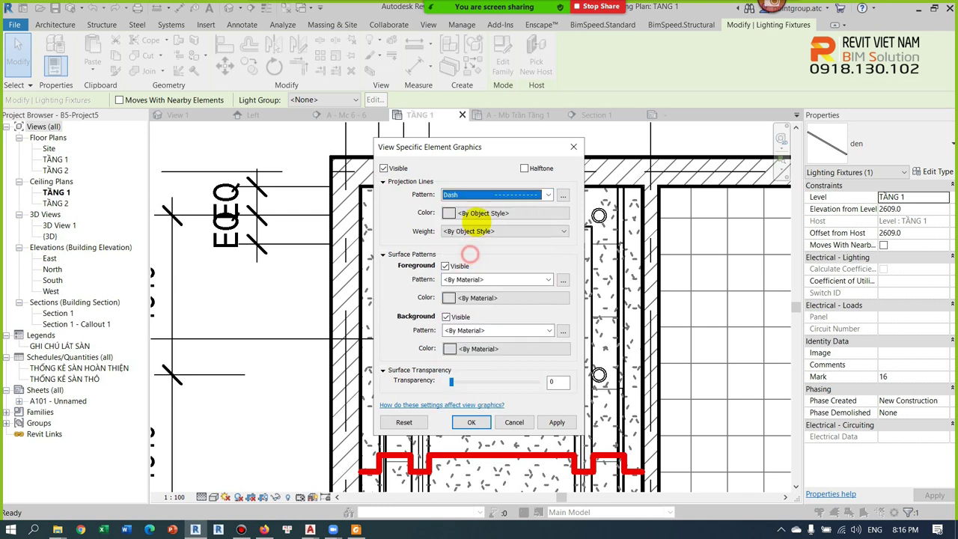
{"action": "left_click", "coordinate": [479, 230]}
{"action": "left_click", "coordinate": [465, 242]}
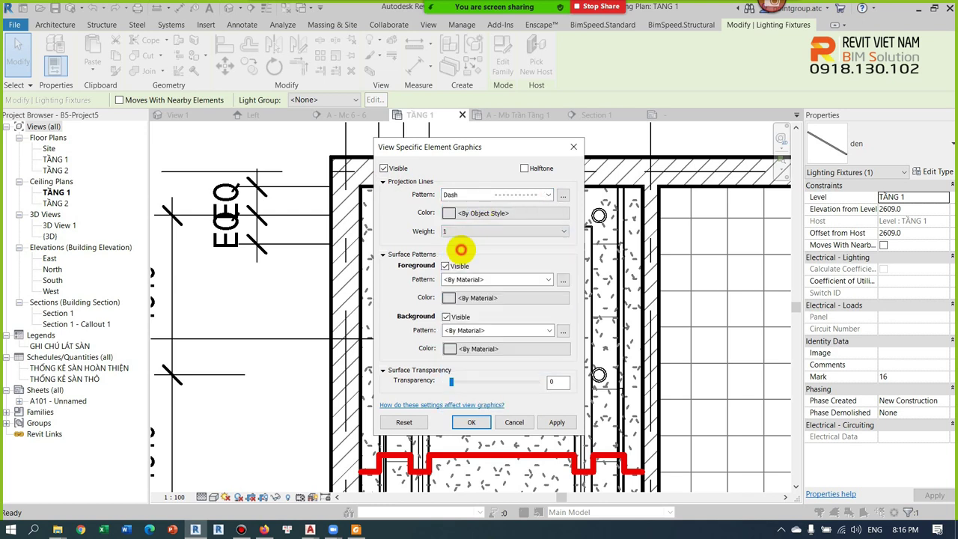
{"action": "left_click", "coordinate": [482, 213]}
{"action": "left_click", "coordinate": [372, 203]}
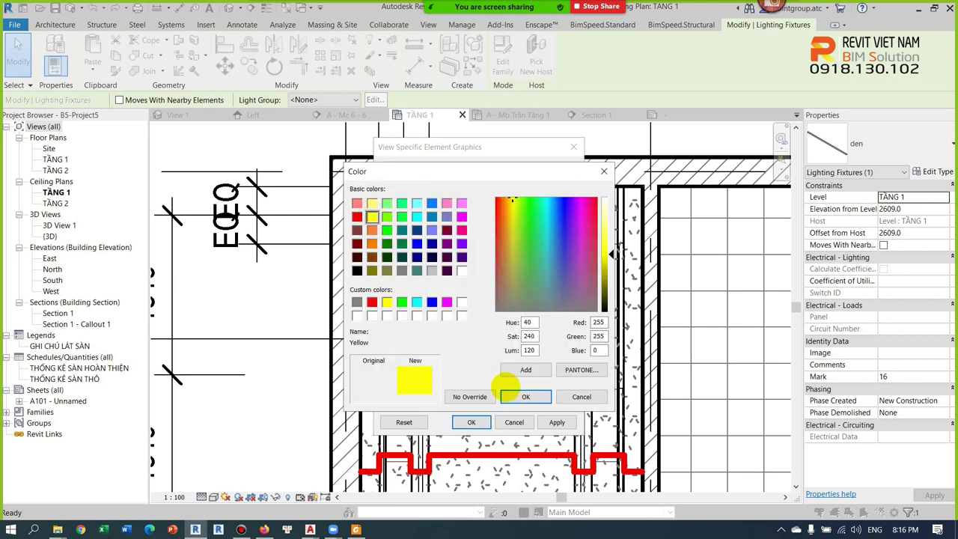
{"action": "left_click", "coordinate": [525, 397]}
{"action": "left_click", "coordinate": [471, 422]}
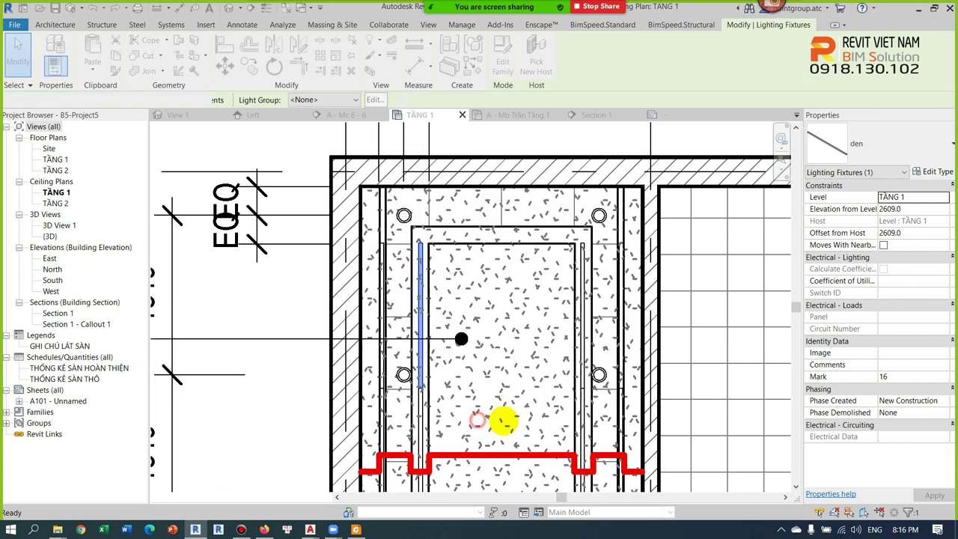
{"action": "key", "text": "Escape"}
{"action": "scroll", "coordinate": [429, 244], "scroll_direction": "up", "scroll_amount": 3}
{"action": "scroll", "coordinate": [502, 274], "scroll_direction": "down", "scroll_amount": 1}
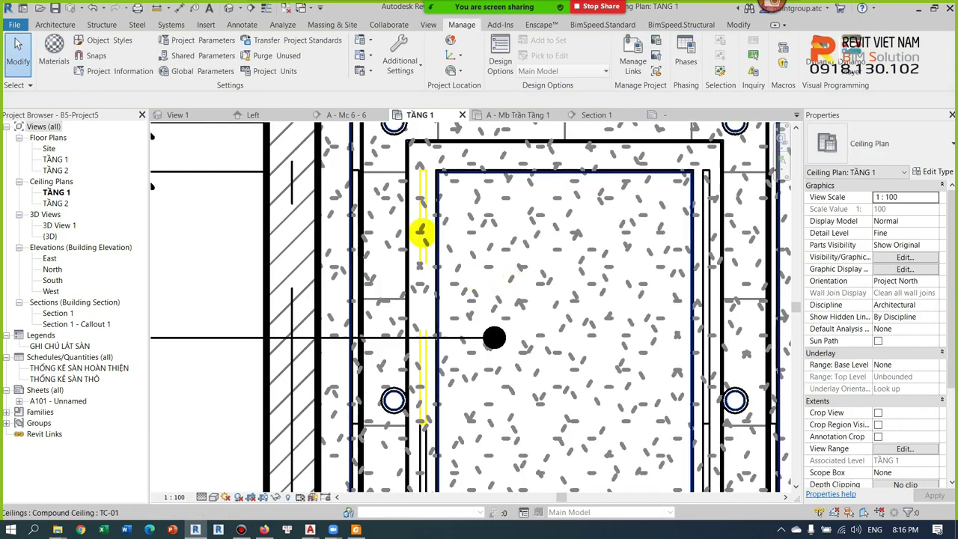
{"action": "scroll", "coordinate": [516, 274], "scroll_direction": "down", "scroll_amount": 2}
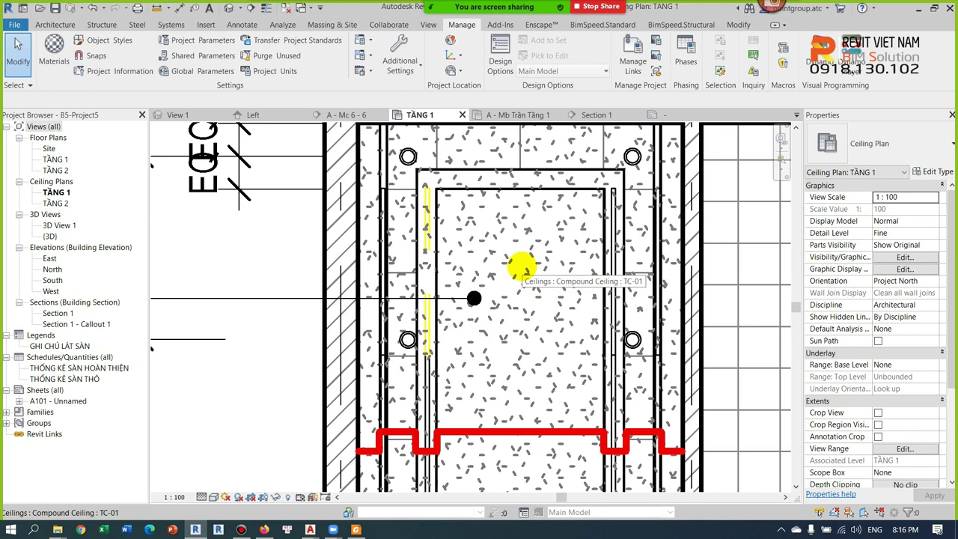
{"action": "scroll", "coordinate": [521, 265], "scroll_direction": "down", "scroll_amount": 2}
{"action": "scroll", "coordinate": [522, 264], "scroll_direction": "up", "scroll_amount": 3}
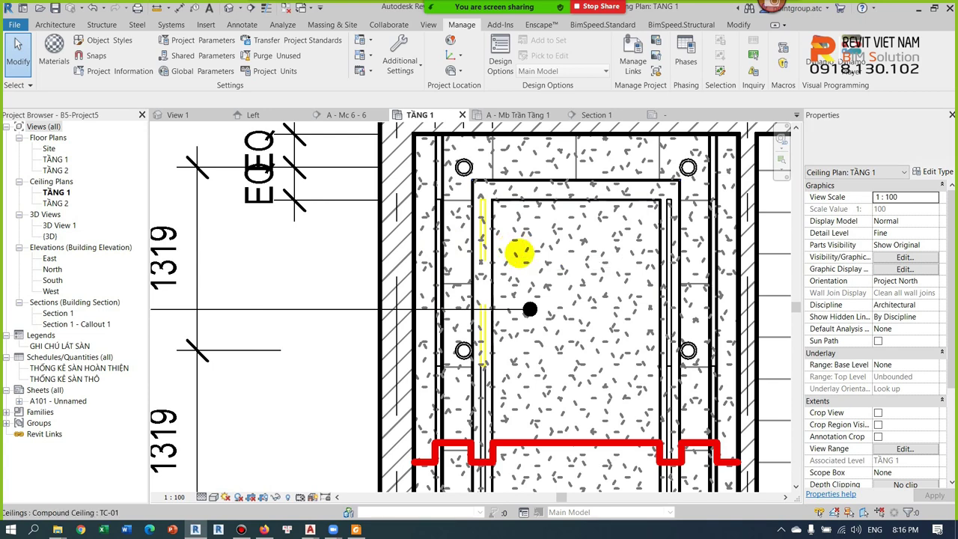
{"action": "scroll", "coordinate": [514, 250], "scroll_direction": "down", "scroll_amount": 2}
Step: Start Tag by Category (TG) on the fixture and browse to the Annotations > Electrical tag folder
{"action": "key", "text": "t"}
{"action": "key", "text": "g"}
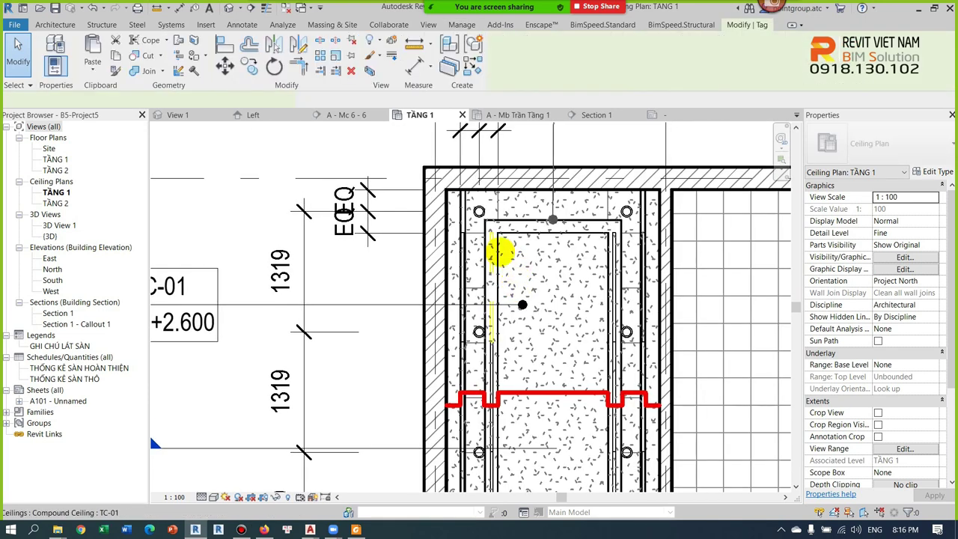
{"action": "left_click", "coordinate": [493, 263]}
{"action": "left_click", "coordinate": [498, 273]}
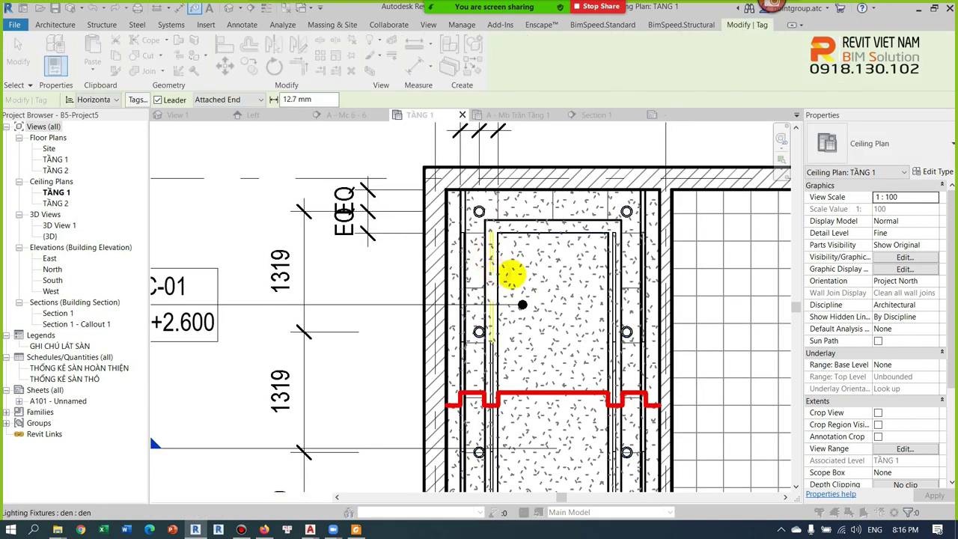
{"action": "left_click", "coordinate": [532, 133]}
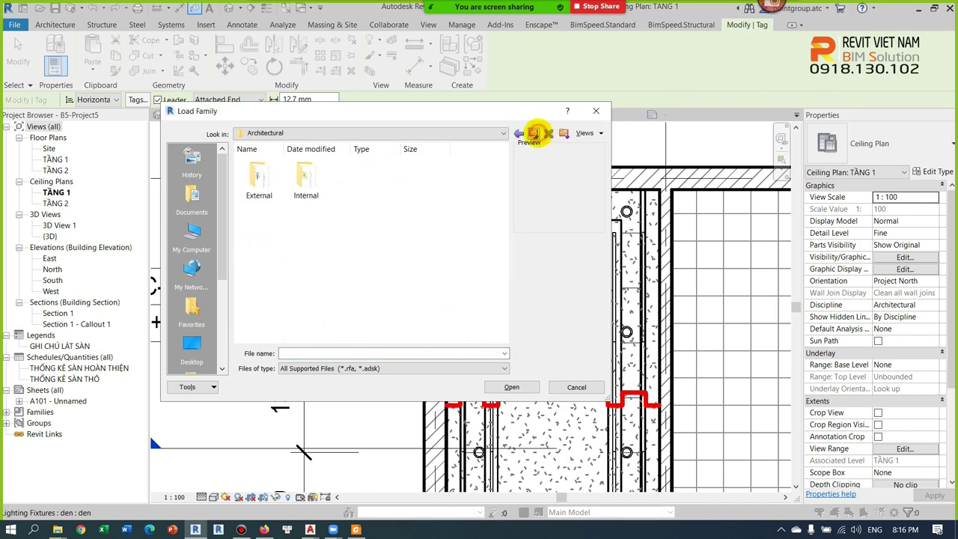
{"action": "left_click", "coordinate": [533, 133]}
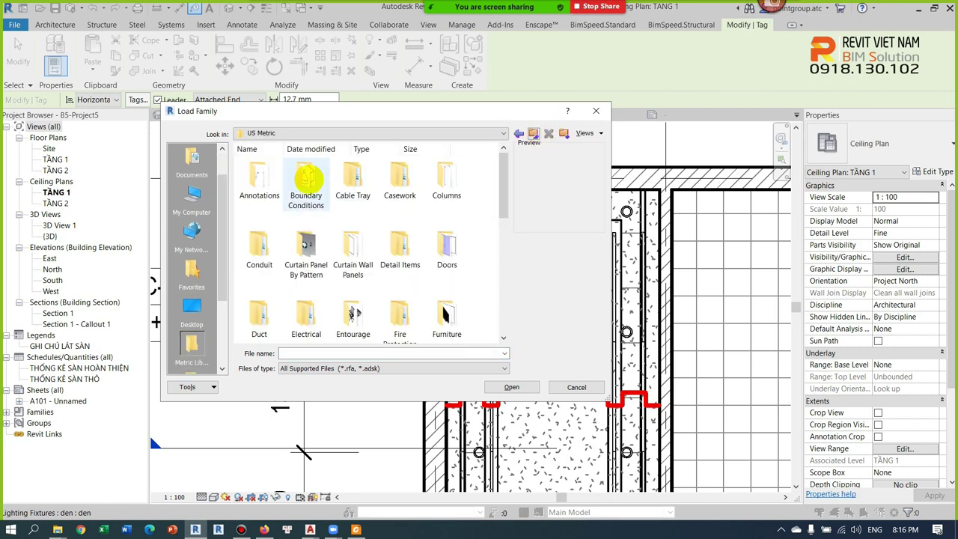
{"action": "double_click", "coordinate": [266, 182]}
{"action": "left_click", "coordinate": [587, 132]}
{"action": "left_click", "coordinate": [596, 155]}
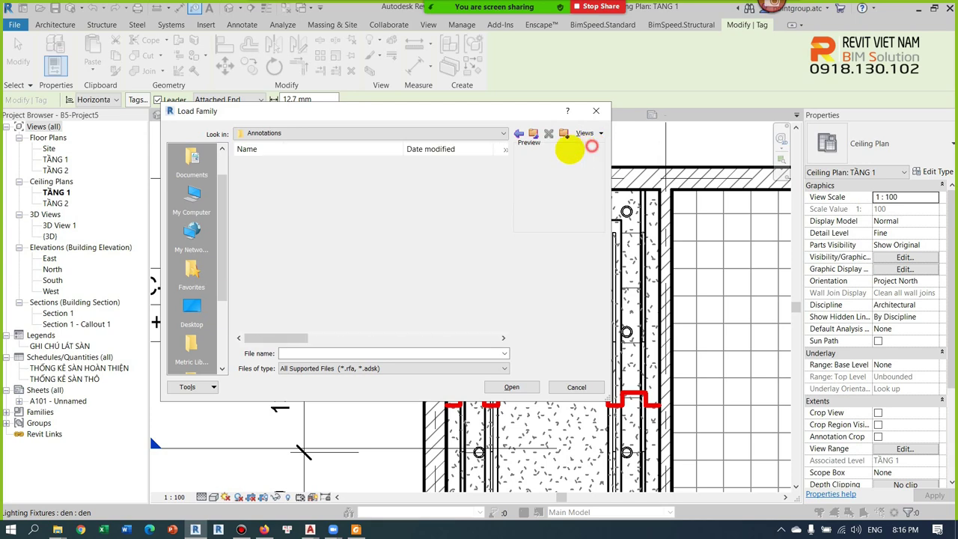
{"action": "double_click", "coordinate": [262, 183]}
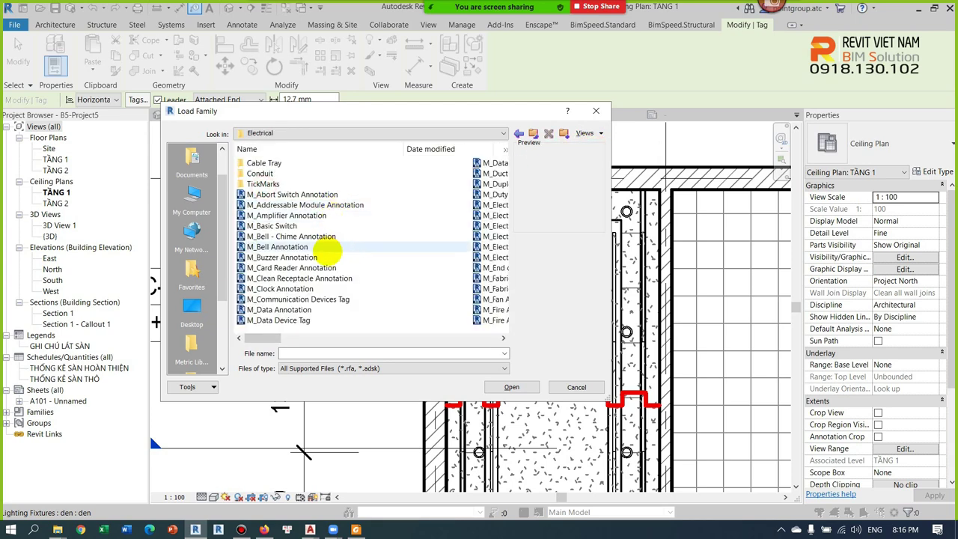
Step: Load the M_Lighting Fixture Tag family
{"action": "scroll", "coordinate": [323, 258], "scroll_direction": "down", "scroll_amount": 1}
{"action": "scroll", "coordinate": [323, 258], "scroll_direction": "down", "scroll_amount": 1}
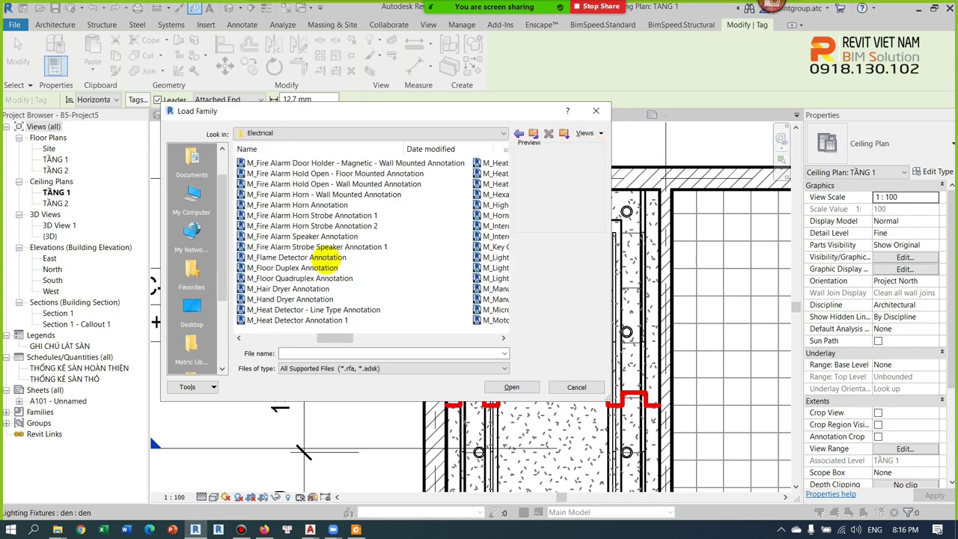
{"action": "scroll", "coordinate": [327, 257], "scroll_direction": "down", "scroll_amount": 1}
{"action": "scroll", "coordinate": [325, 258], "scroll_direction": "down", "scroll_amount": 1}
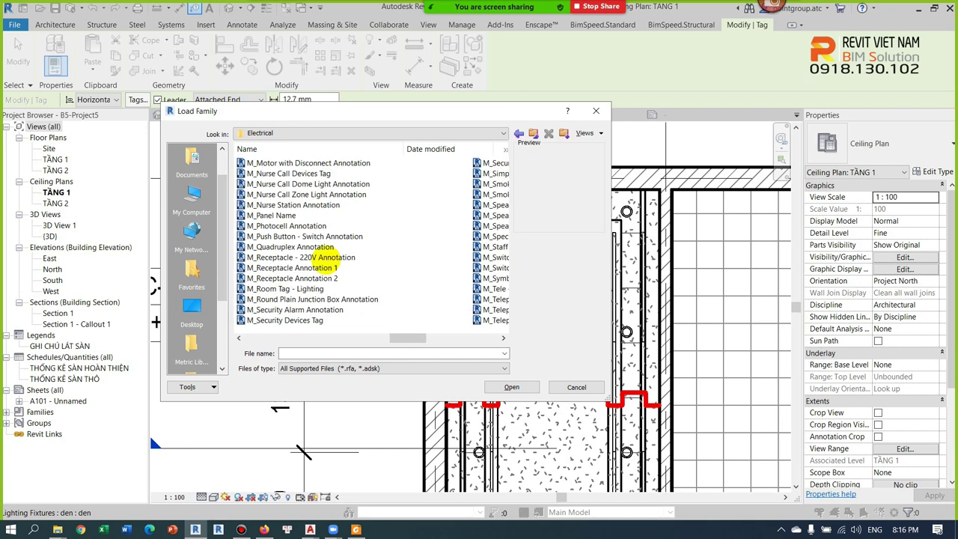
{"action": "scroll", "coordinate": [330, 259], "scroll_direction": "down", "scroll_amount": 1}
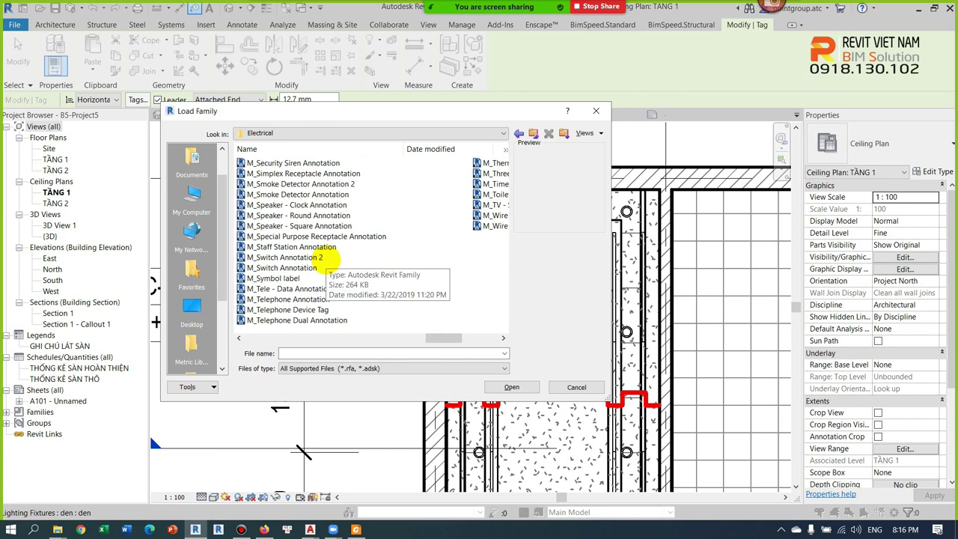
{"action": "scroll", "coordinate": [328, 259], "scroll_direction": "up", "scroll_amount": 1}
{"action": "scroll", "coordinate": [328, 259], "scroll_direction": "up", "scroll_amount": 1}
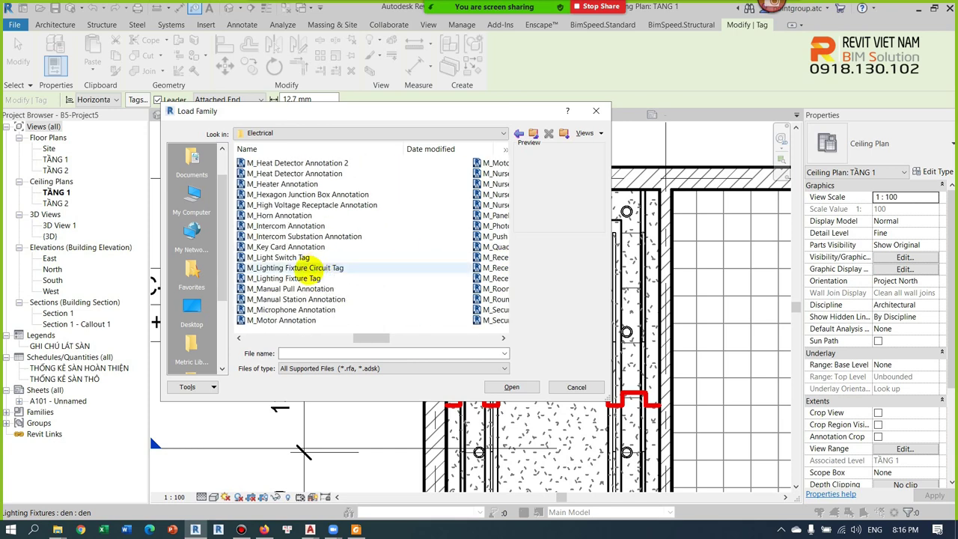
{"action": "left_click", "coordinate": [291, 279]}
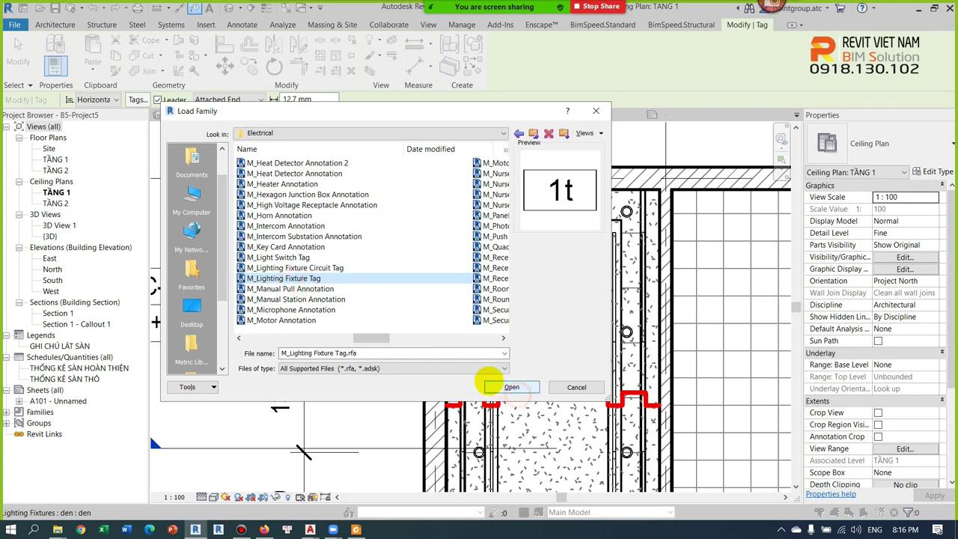
{"action": "left_click", "coordinate": [517, 394]}
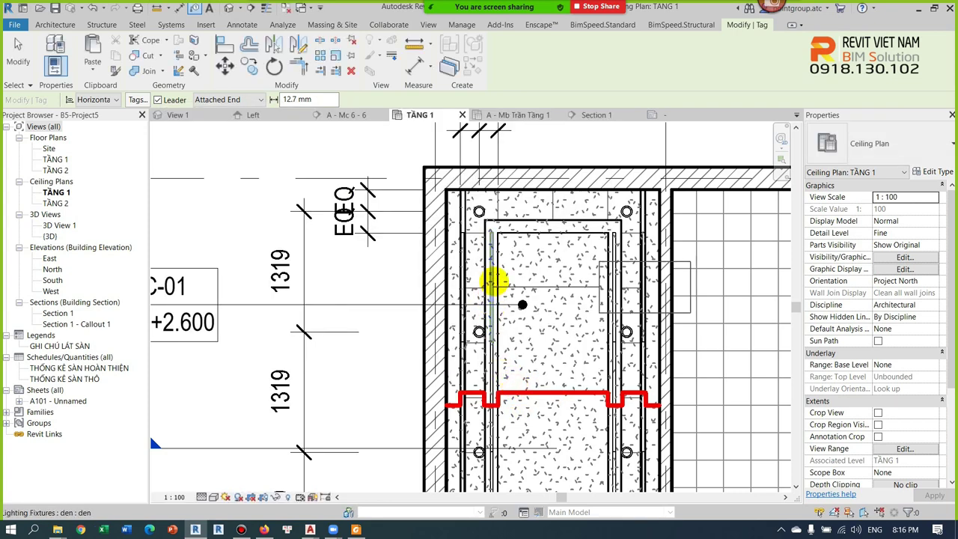
Step: Tag the light fixture and move the tag up-left away from it
{"action": "left_click", "coordinate": [488, 280]}
{"action": "key", "text": "Escape"}
{"action": "scroll", "coordinate": [381, 274], "scroll_direction": "down", "scroll_amount": 3}
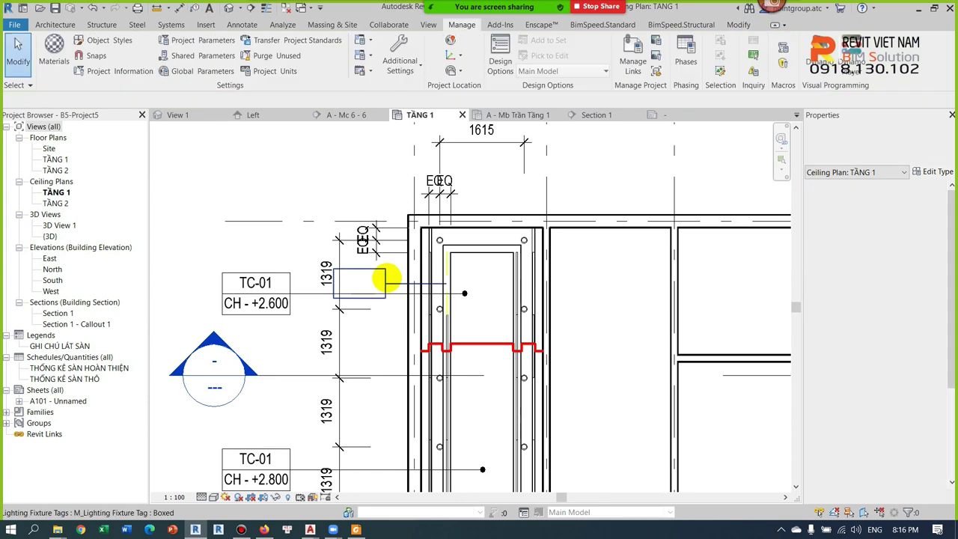
{"action": "left_click", "coordinate": [381, 280]}
{"action": "mouse_move", "coordinate": [359, 297]}
{"action": "left_mouse_down"}
{"action": "mouse_move", "coordinate": [327, 182]}
{"action": "mouse_move", "coordinate": [402, 212]}
{"action": "left_mouse_up"}
{"action": "scroll", "coordinate": [417, 250], "scroll_direction": "up", "scroll_amount": 3}
{"action": "key", "text": "Escape"}
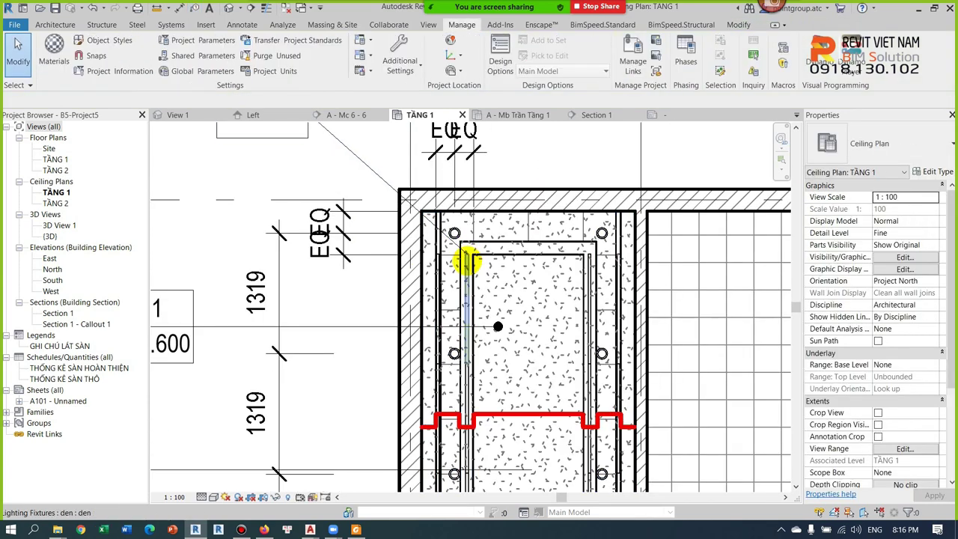
Step: Check the question-mark tag, then bring up the light fixture's type properties
{"action": "left_click", "coordinate": [466, 262]}
{"action": "scroll", "coordinate": [466, 261], "scroll_direction": "up", "scroll_amount": 1}
{"action": "key", "text": "Escape"}
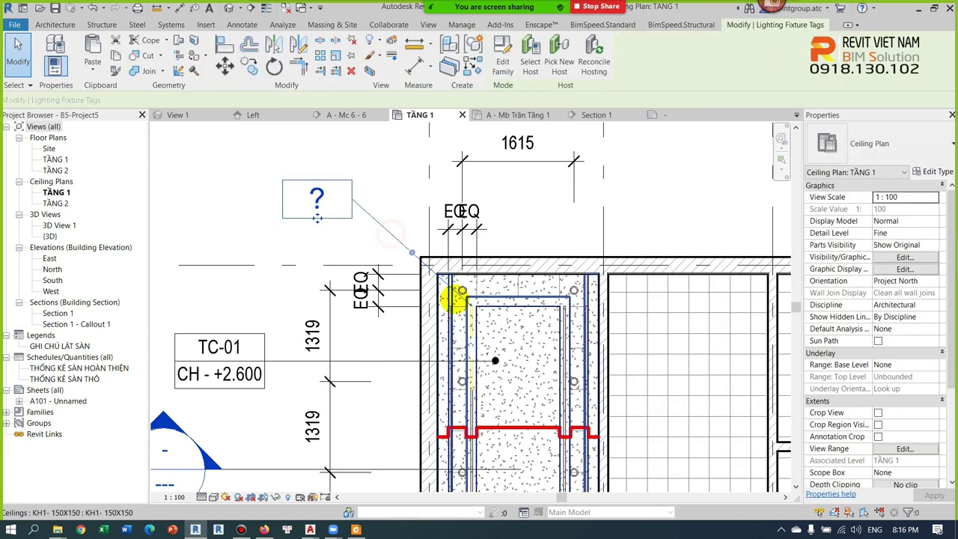
{"action": "left_click", "coordinate": [368, 211]}
{"action": "key", "text": "Escape"}
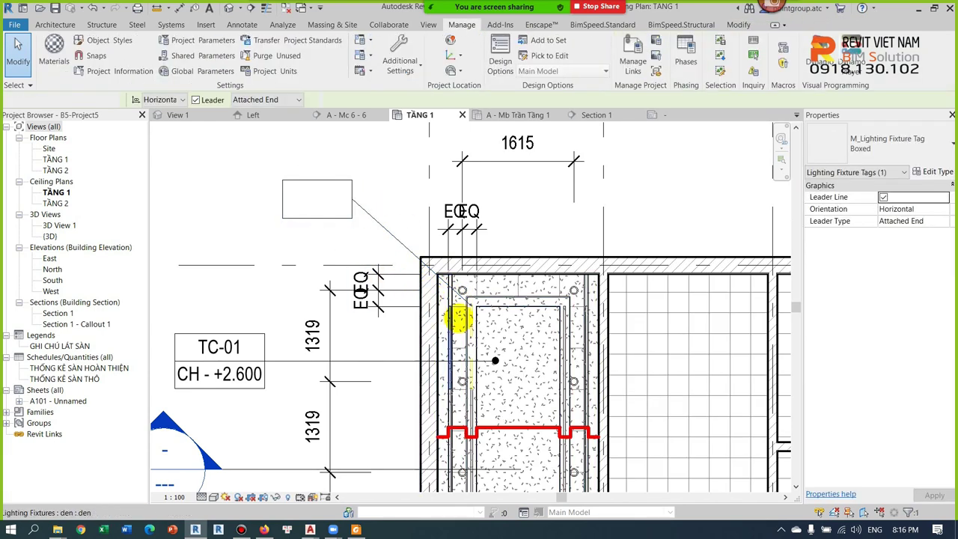
{"action": "scroll", "coordinate": [469, 324], "scroll_direction": "up", "scroll_amount": 2}
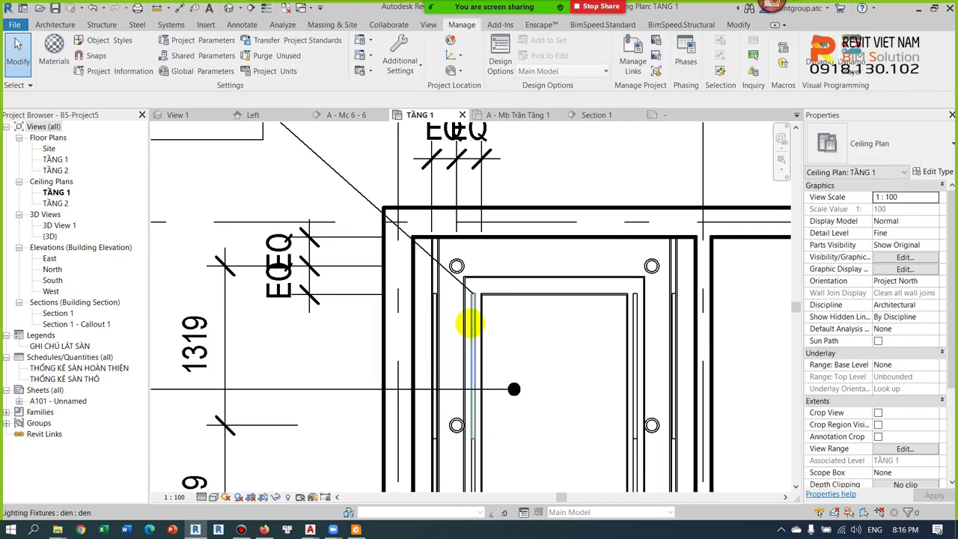
{"action": "left_click", "coordinate": [466, 321]}
{"action": "left_click", "coordinate": [932, 171]}
{"action": "scroll", "coordinate": [778, 245], "scroll_direction": "down", "scroll_amount": 3}
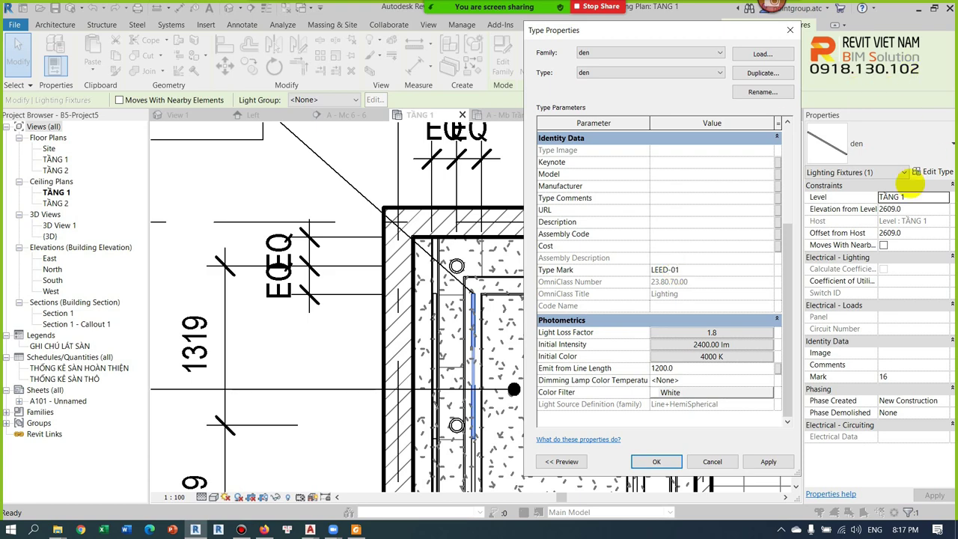
Step: Confirm LEED-01 as the den fixture type's Type Mark so its tag reads LEED-01
{"action": "left_click", "coordinate": [657, 461]}
{"action": "scroll", "coordinate": [432, 306], "scroll_direction": "down", "scroll_amount": 2}
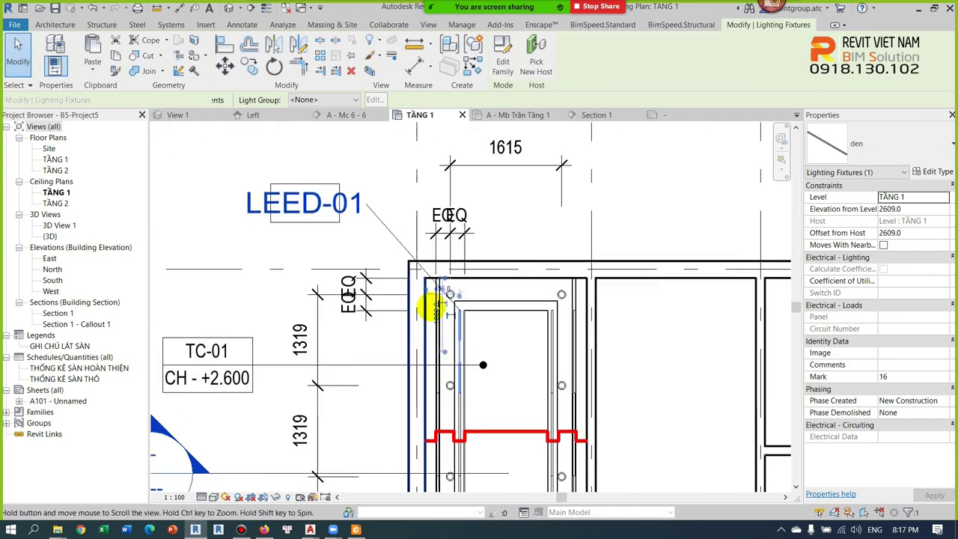
{"action": "scroll", "coordinate": [338, 216], "scroll_direction": "up", "scroll_amount": 3}
Step: Open the lighting fixture tag family and use VG to show reference planes and sketch dimensions
{"action": "double_click", "coordinate": [387, 318]}
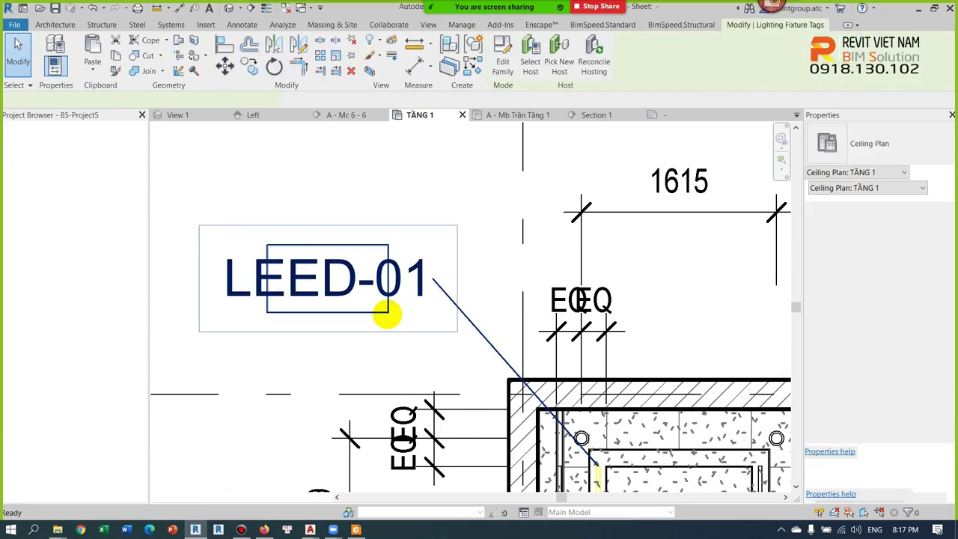
{"action": "key", "text": "v"}
{"action": "key", "text": "g"}
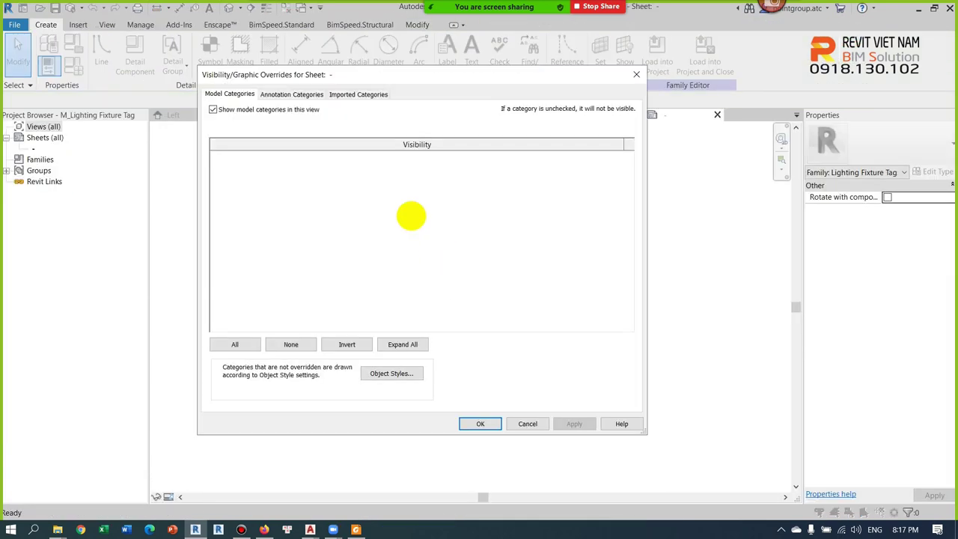
{"action": "left_click", "coordinate": [292, 93]}
{"action": "left_click", "coordinate": [240, 167]}
{"action": "left_click", "coordinate": [227, 211]}
{"action": "left_click", "coordinate": [487, 424]}
Step: Widen the label and give it a new 2.0 type with 2 mm text and 0.8 width factor
{"action": "left_click", "coordinate": [471, 323]}
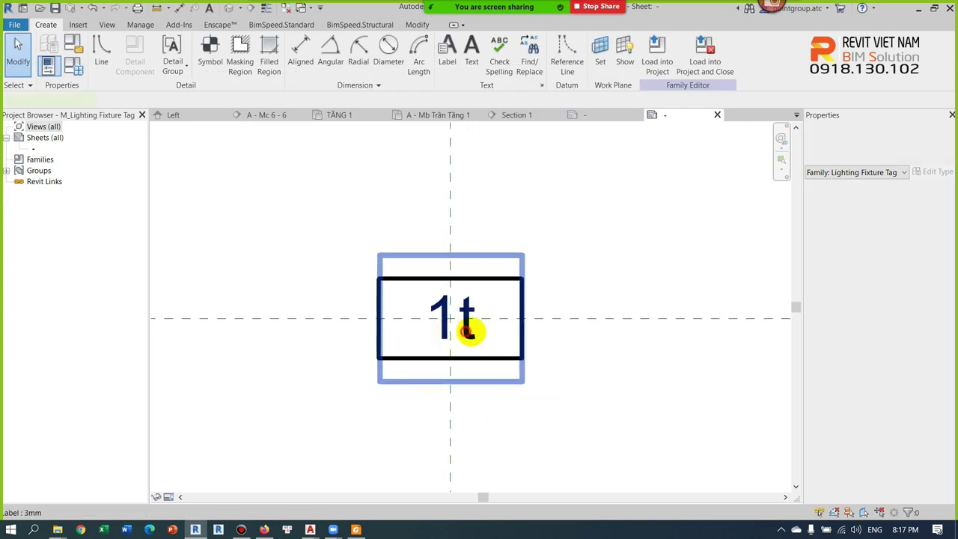
{"action": "left_click_drag", "start_coordinate": [533, 314], "coordinate": [546, 318]}
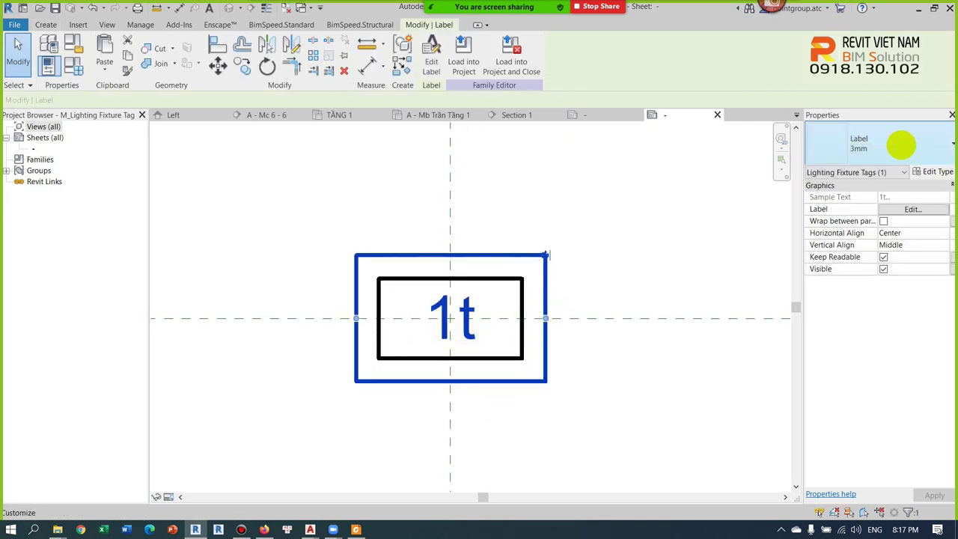
{"action": "left_click", "coordinate": [935, 171]}
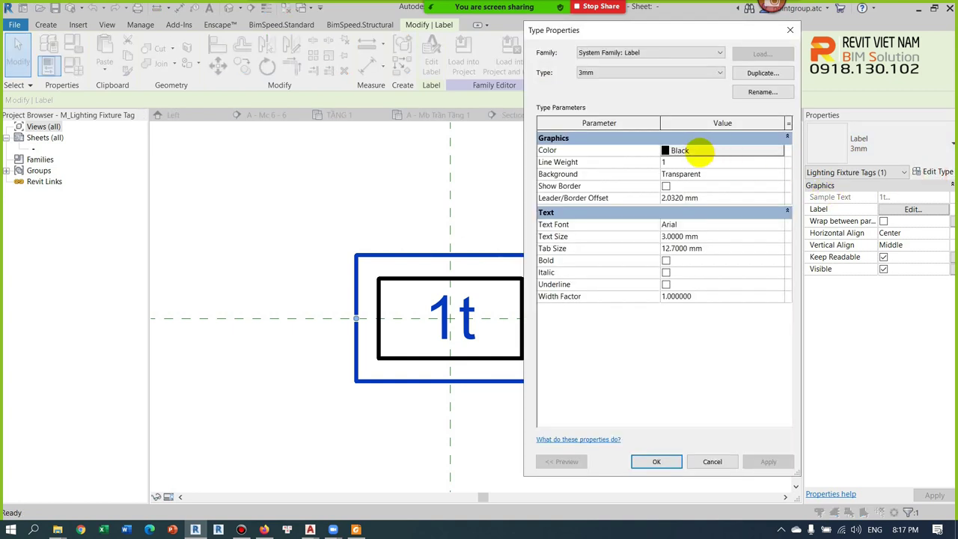
{"action": "left_click", "coordinate": [762, 74]}
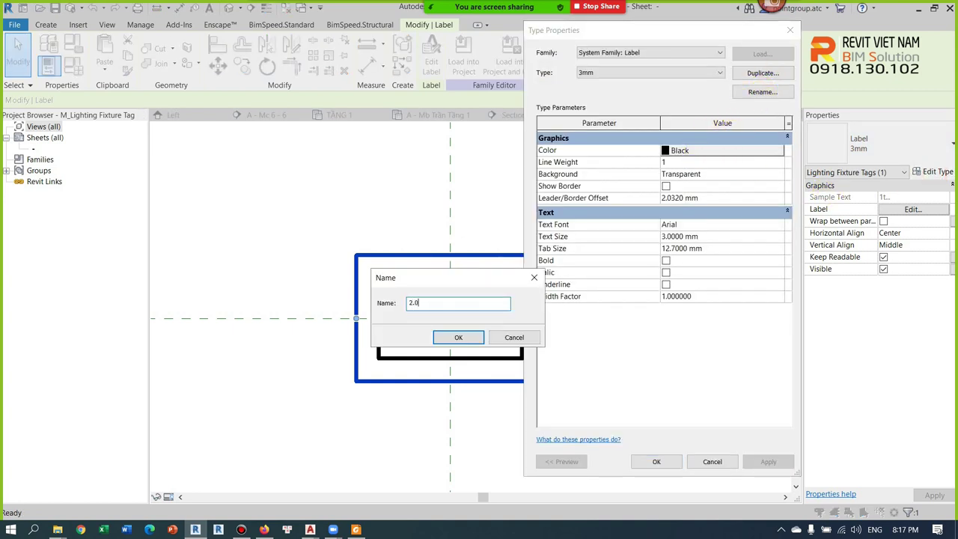
{"action": "left_click", "coordinate": [458, 338]}
{"action": "left_click", "coordinate": [723, 228]}
{"action": "type", "text": "0.8"}
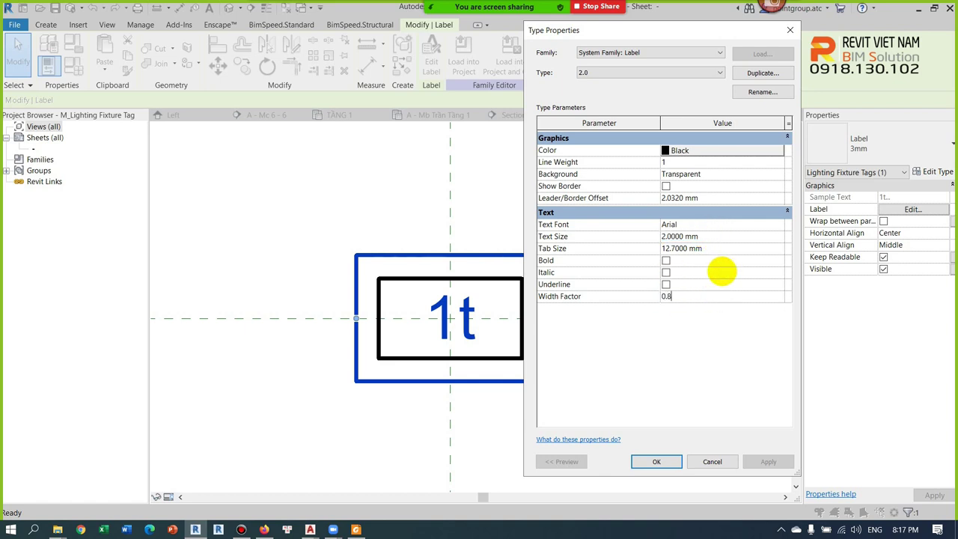
{"action": "left_click", "coordinate": [659, 461]}
{"action": "left_click", "coordinate": [509, 308]}
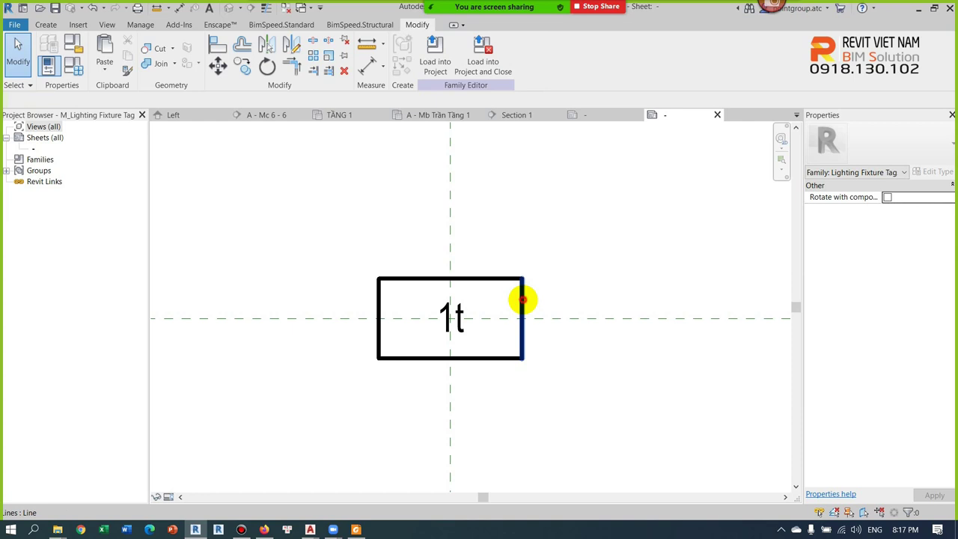
Step: Add an EQ-constrained aligned dimension between the tag box's top and bottom lines
{"action": "left_click", "coordinate": [492, 277]}
{"action": "scroll", "coordinate": [483, 283], "scroll_direction": "up", "scroll_amount": 2}
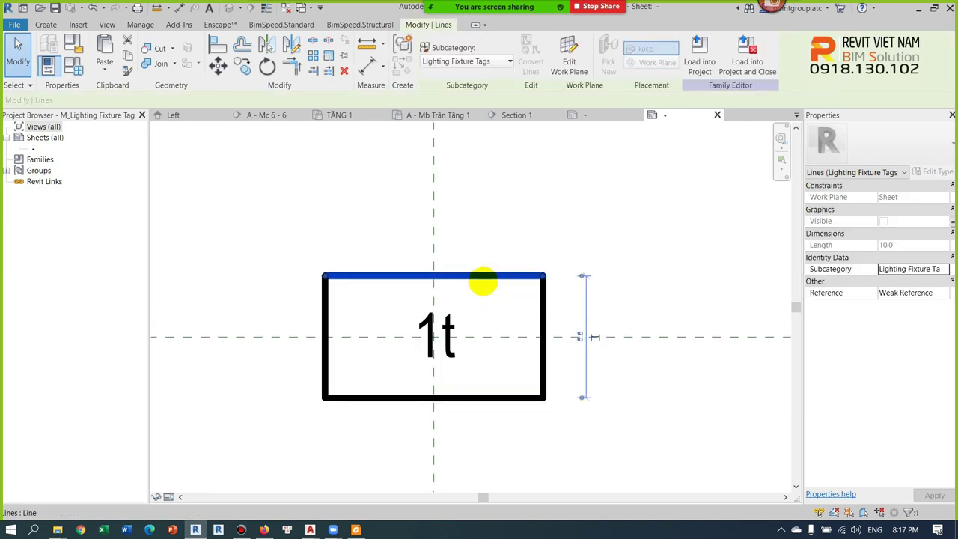
{"action": "key", "text": "Escape"}
{"action": "key", "text": "i"}
{"action": "left_click", "coordinate": [484, 399]}
{"action": "left_click", "coordinate": [485, 277]}
{"action": "scroll", "coordinate": [489, 329], "scroll_direction": "down", "scroll_amount": 1}
{"action": "scroll", "coordinate": [484, 332], "scroll_direction": "down", "scroll_amount": 3}
{"action": "left_click", "coordinate": [716, 278]}
{"action": "left_click", "coordinate": [754, 320]}
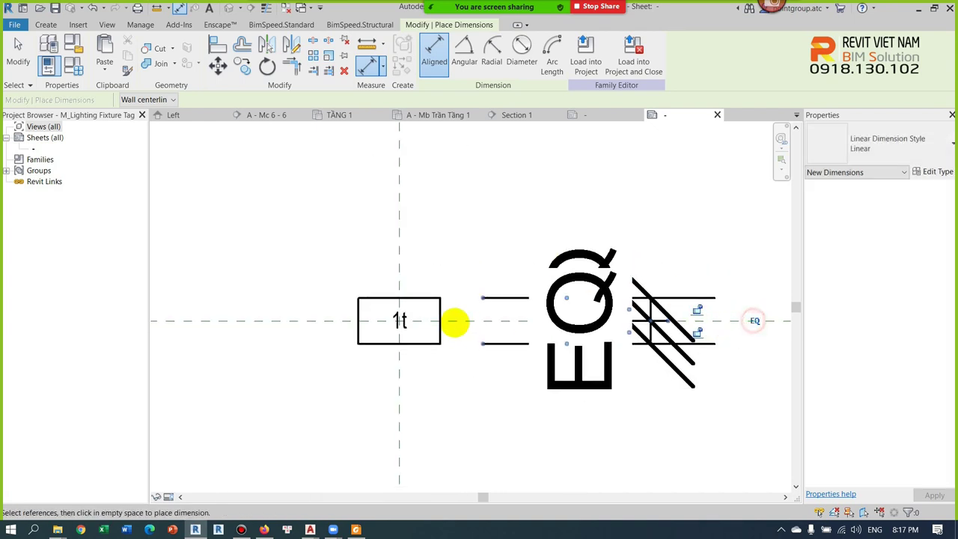
{"action": "scroll", "coordinate": [434, 318], "scroll_direction": "up", "scroll_amount": 3}
{"action": "key", "text": "Escape"}
{"action": "key", "text": "Escape"}
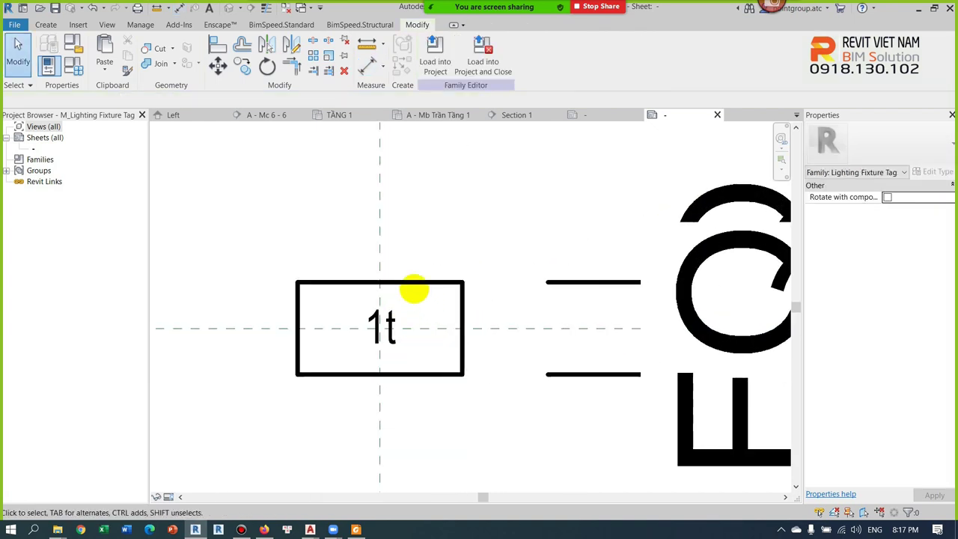
Step: Move the tag box's top line down
{"action": "left_click", "coordinate": [424, 283]}
{"action": "left_click_drag", "start_coordinate": [423, 282], "coordinate": [423, 299]}
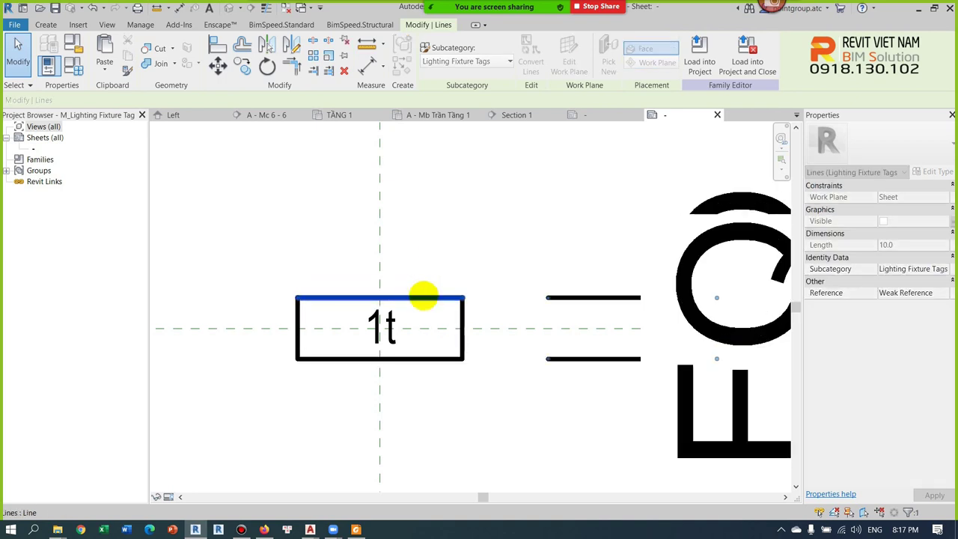
{"action": "scroll", "coordinate": [459, 321], "scroll_direction": "up", "scroll_amount": 2}
{"action": "scroll", "coordinate": [465, 323], "scroll_direction": "down", "scroll_amount": 3}
Step: Add a second EQ-constrained 55.0 aligned dimension across the box
{"action": "key", "text": "d"}
{"action": "key", "text": "i"}
{"action": "left_click", "coordinate": [465, 322]}
{"action": "left_click", "coordinate": [405, 359]}
{"action": "scroll", "coordinate": [407, 225], "scroll_direction": "down", "scroll_amount": 2}
{"action": "scroll", "coordinate": [412, 217], "scroll_direction": "down", "scroll_amount": 1}
{"action": "scroll", "coordinate": [404, 231], "scroll_direction": "down", "scroll_amount": 1}
{"action": "left_click", "coordinate": [395, 249]}
{"action": "left_click", "coordinate": [395, 250]}
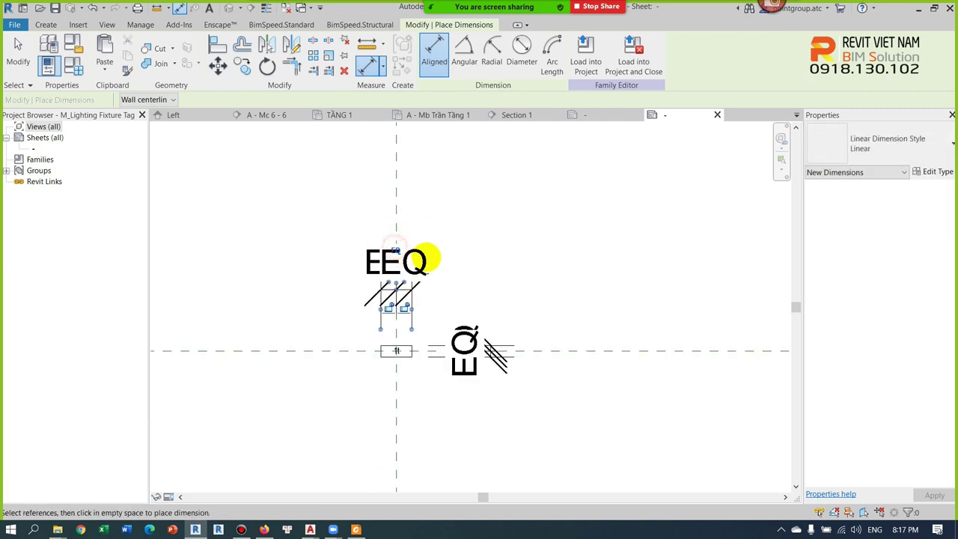
{"action": "key", "text": "Escape"}
{"action": "key", "text": "Escape"}
Step: Change the label's Type Mark sample value from 1t to leed
{"action": "scroll", "coordinate": [397, 356], "scroll_direction": "up", "scroll_amount": 2}
{"action": "left_click", "coordinate": [404, 340]}
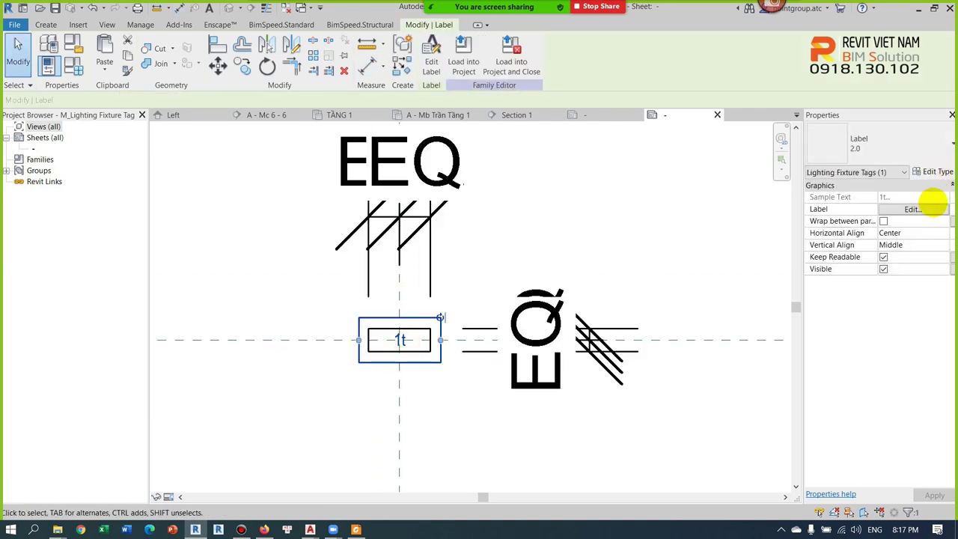
{"action": "left_click", "coordinate": [913, 209]}
{"action": "left_click", "coordinate": [717, 211]}
{"action": "type", "text": "leed"}
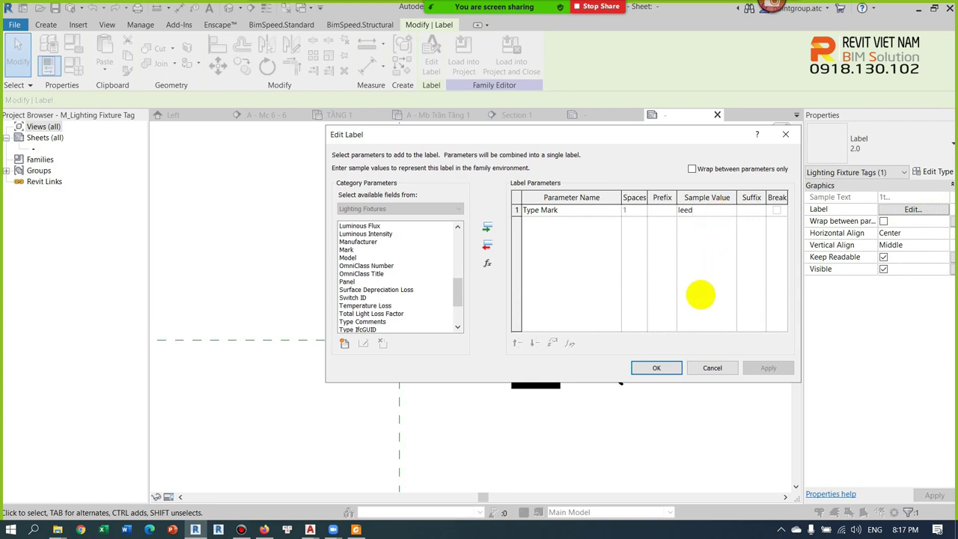
{"action": "left_click", "coordinate": [656, 367]}
{"action": "scroll", "coordinate": [449, 390], "scroll_direction": "up", "scroll_amount": 2}
{"action": "scroll", "coordinate": [447, 390], "scroll_direction": "up", "scroll_amount": 2}
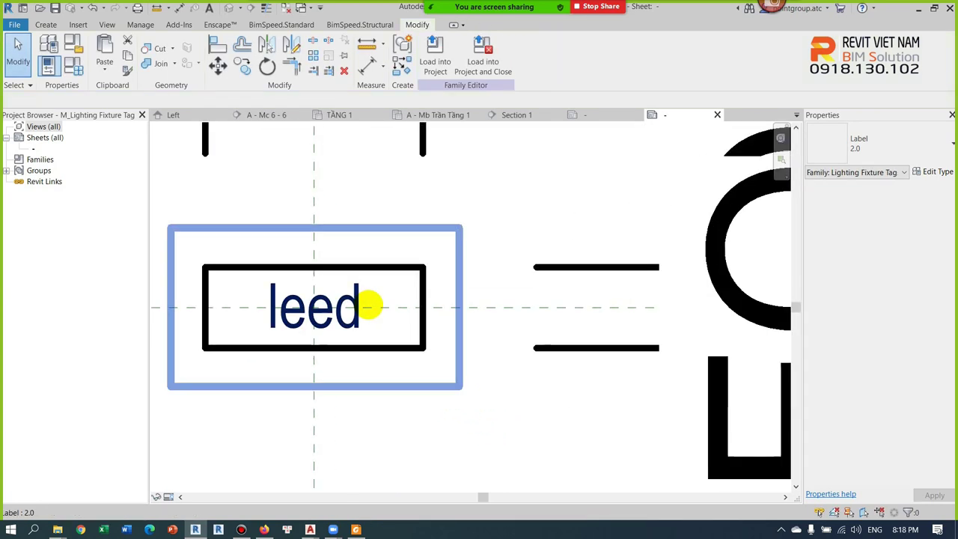
{"action": "key", "text": "Escape"}
{"action": "left_click", "coordinate": [415, 288]}
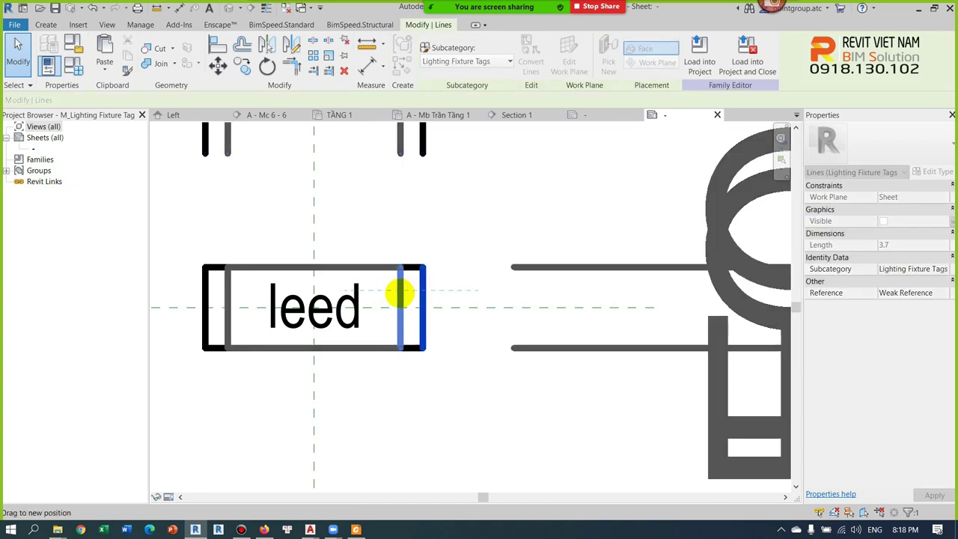
Step: Draw arcs bulging out from the right and left ends of the tag box
{"action": "left_click_drag", "start_coordinate": [398, 294], "coordinate": [399, 295]}
{"action": "left_click", "coordinate": [45, 25]}
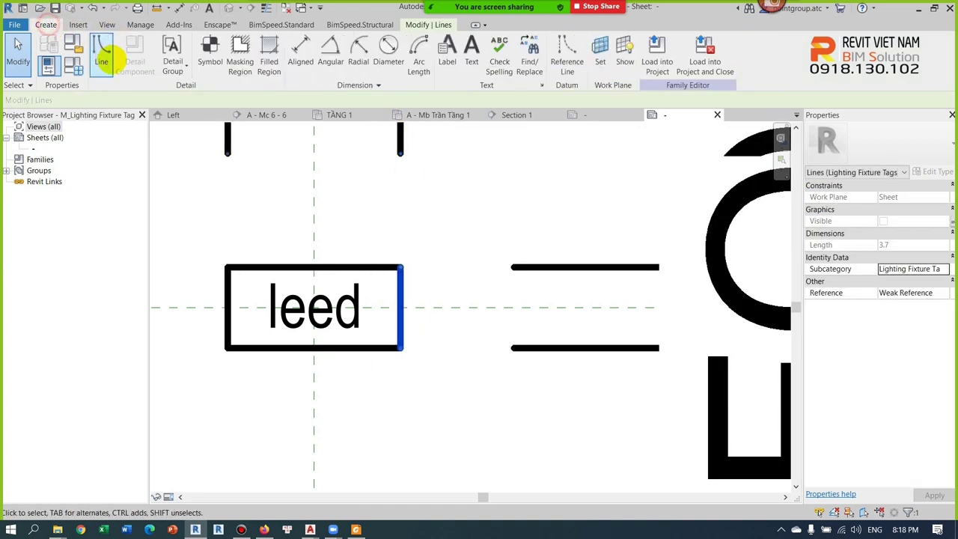
{"action": "left_click", "coordinate": [367, 64]}
{"action": "left_click", "coordinate": [427, 55]}
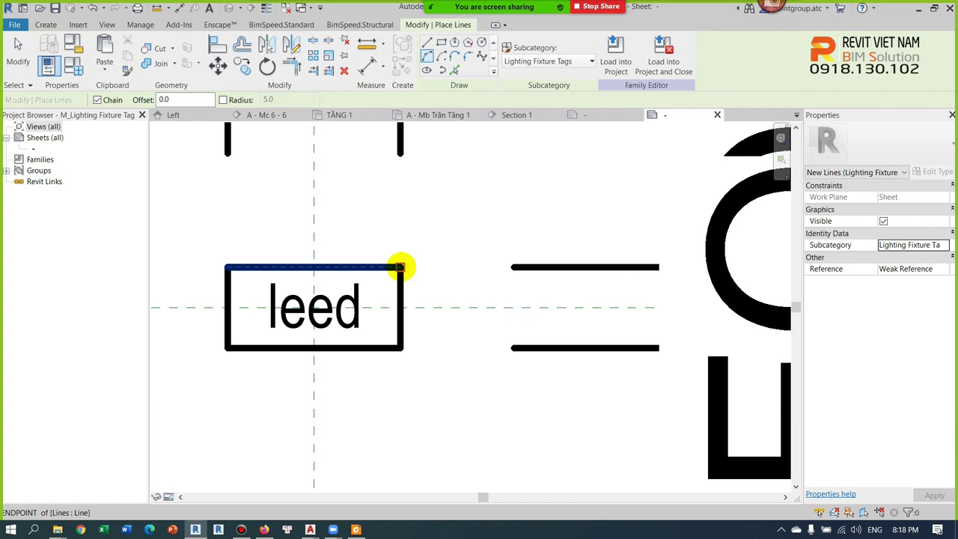
{"action": "left_click", "coordinate": [400, 267]}
{"action": "left_click", "coordinate": [399, 346]}
{"action": "left_click", "coordinate": [426, 332]}
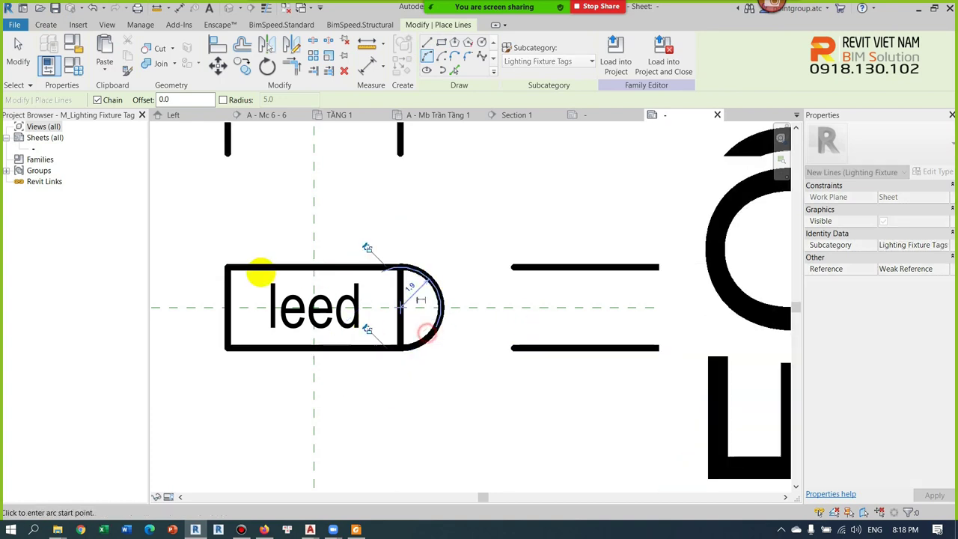
{"action": "left_click", "coordinate": [228, 267]}
{"action": "left_click", "coordinate": [227, 345]}
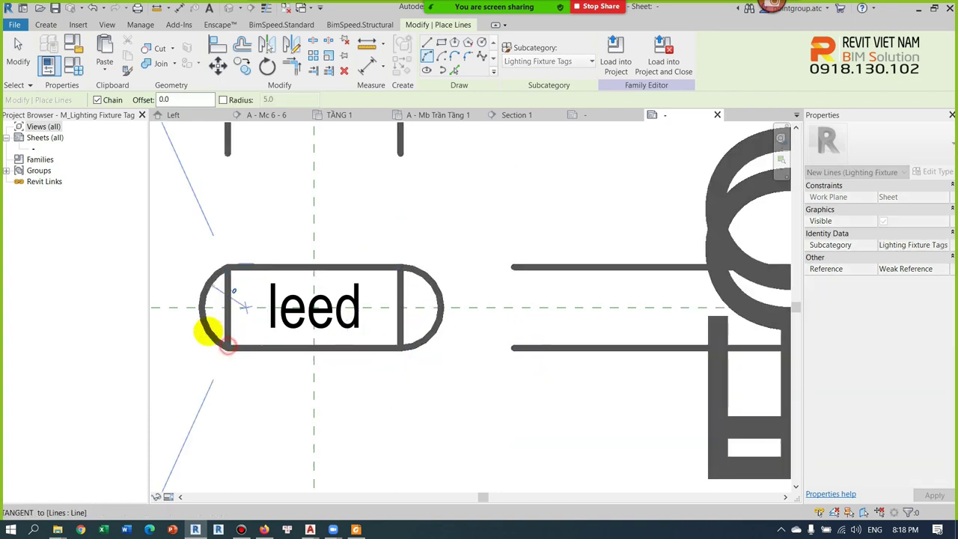
{"action": "left_click", "coordinate": [197, 327]}
{"action": "key", "text": "Escape"}
{"action": "key", "text": "Escape"}
Step: Delete both vertical side lines and load the tag family into the project
{"action": "left_click", "coordinate": [226, 313]}
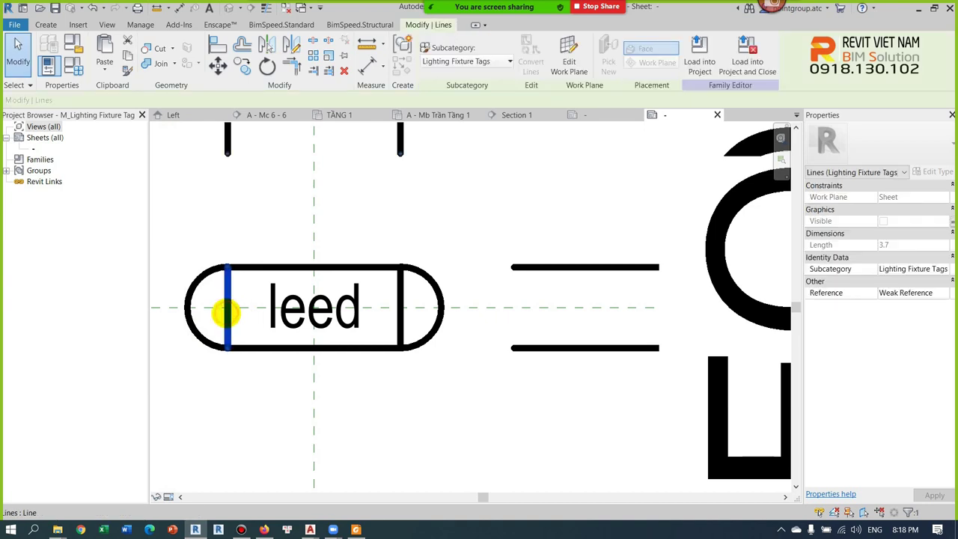
{"action": "key", "text": "Delete"}
{"action": "left_click", "coordinate": [401, 307]}
{"action": "key", "text": "Delete"}
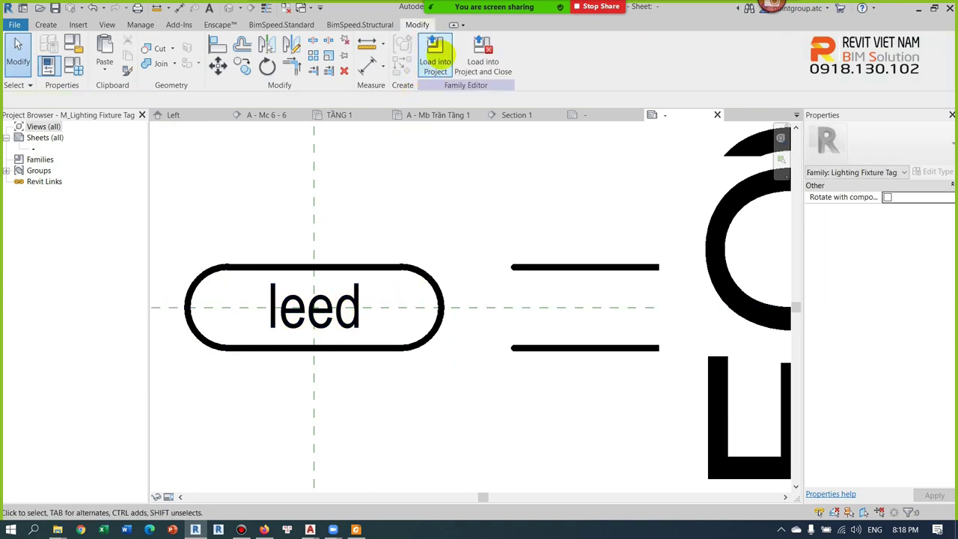
{"action": "left_click", "coordinate": [435, 53]}
{"action": "left_click", "coordinate": [447, 357]}
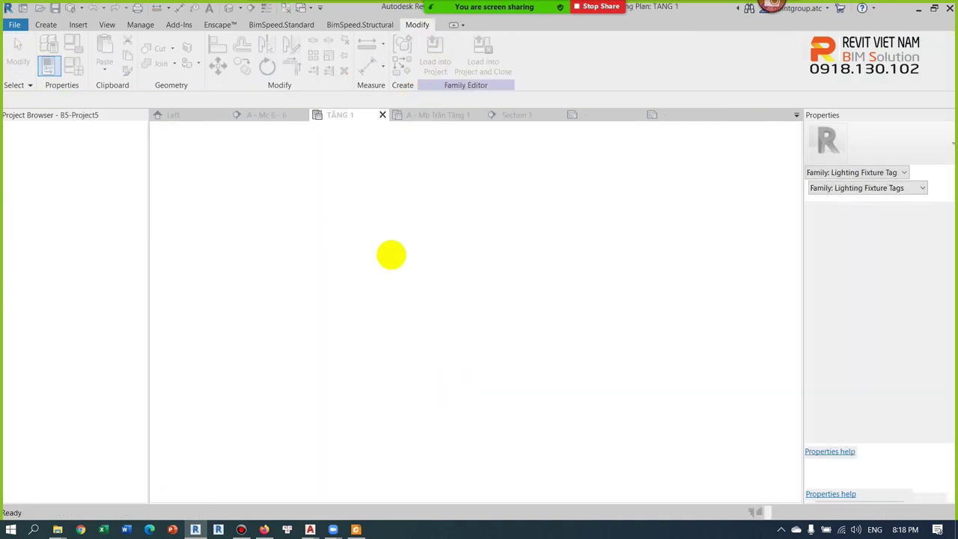
Step: Overwrite the existing lighting tag family and zoom around TẦNG 1 to check the LEED-01 tag
{"action": "left_click", "coordinate": [437, 254]}
{"action": "scroll", "coordinate": [469, 251], "scroll_direction": "down", "scroll_amount": 3}
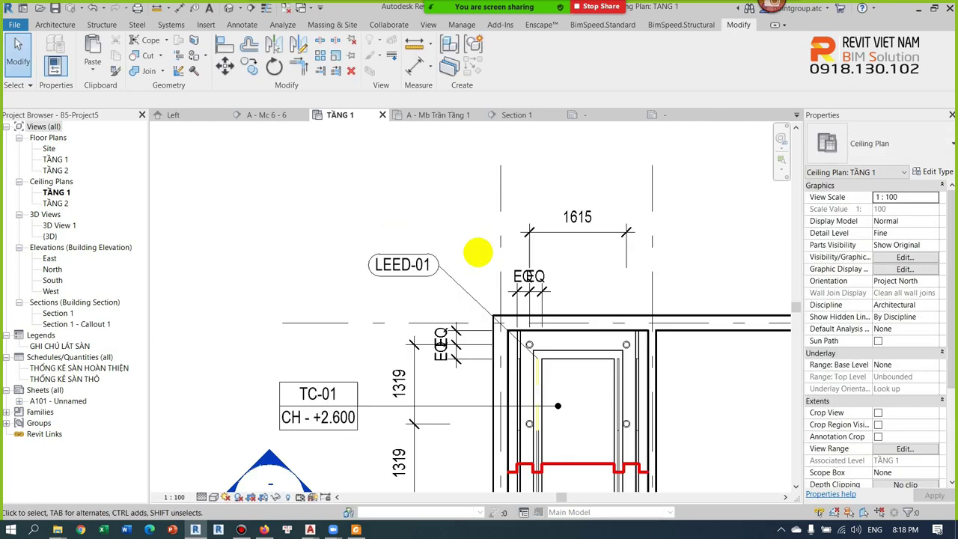
{"action": "scroll", "coordinate": [468, 251], "scroll_direction": "up", "scroll_amount": 1}
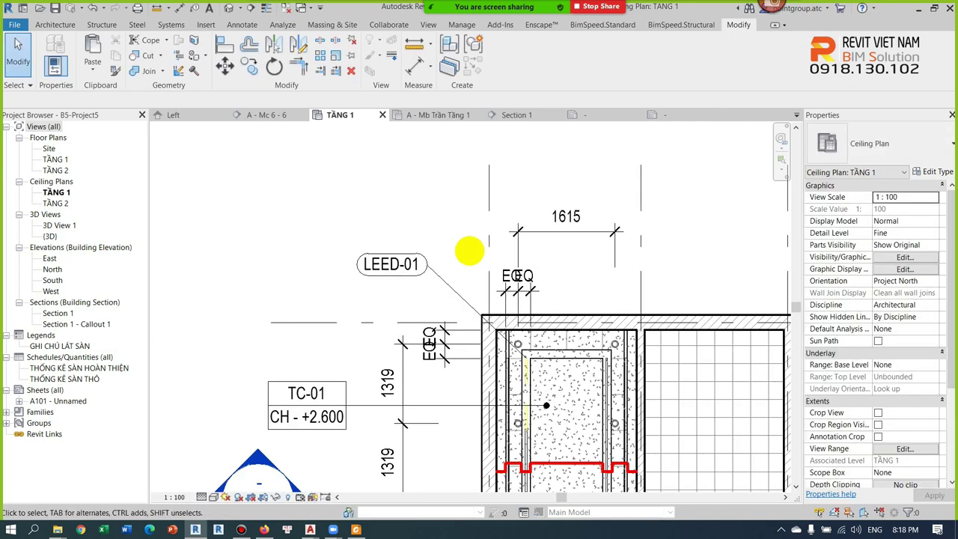
{"action": "scroll", "coordinate": [466, 256], "scroll_direction": "down", "scroll_amount": 2}
{"action": "scroll", "coordinate": [459, 274], "scroll_direction": "up", "scroll_amount": 2}
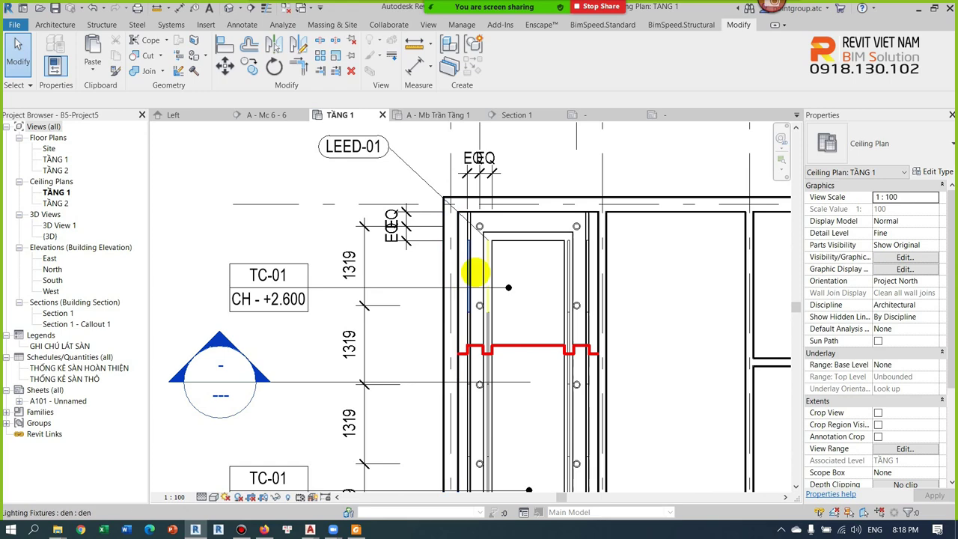
{"action": "scroll", "coordinate": [443, 237], "scroll_direction": "down", "scroll_amount": 2}
{"action": "scroll", "coordinate": [443, 236], "scroll_direction": "down", "scroll_amount": 1}
{"action": "scroll", "coordinate": [479, 299], "scroll_direction": "down", "scroll_amount": 1}
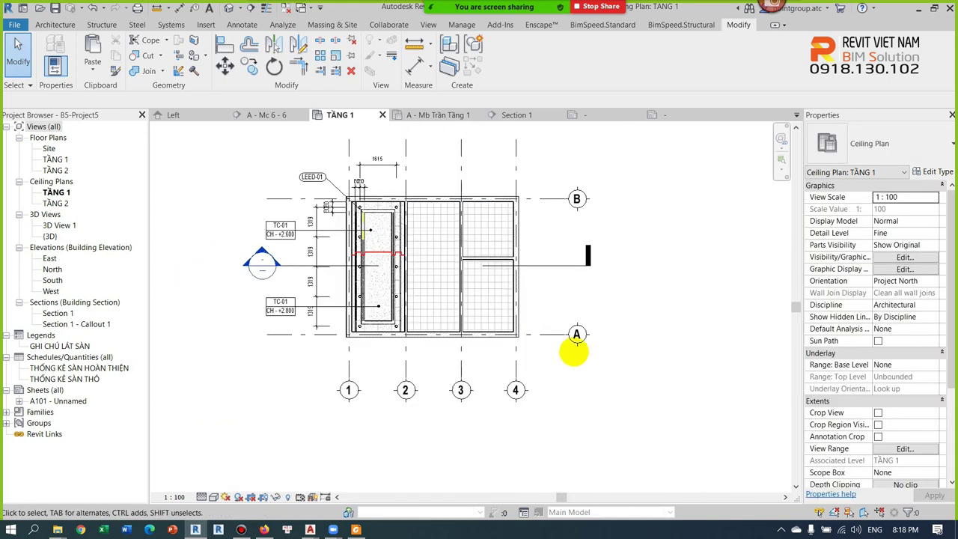
{"action": "scroll", "coordinate": [271, 302], "scroll_direction": "up", "scroll_amount": 2}
{"action": "scroll", "coordinate": [331, 256], "scroll_direction": "up", "scroll_amount": 1}
{"action": "scroll", "coordinate": [395, 309], "scroll_direction": "down", "scroll_amount": 2}
{"action": "scroll", "coordinate": [396, 182], "scroll_direction": "up", "scroll_amount": 3}
{"action": "scroll", "coordinate": [361, 198], "scroll_direction": "up", "scroll_amount": 1}
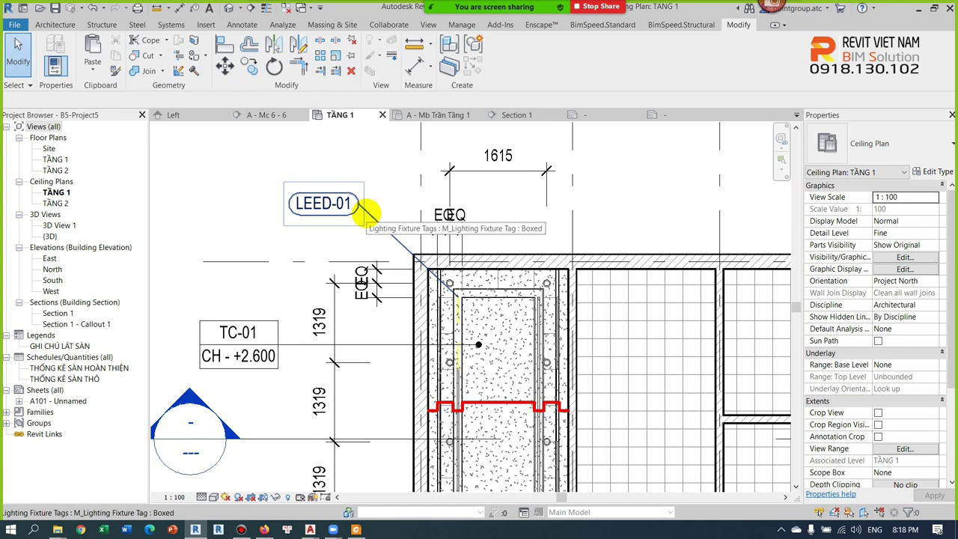
{"action": "scroll", "coordinate": [466, 327], "scroll_direction": "up", "scroll_amount": 2}
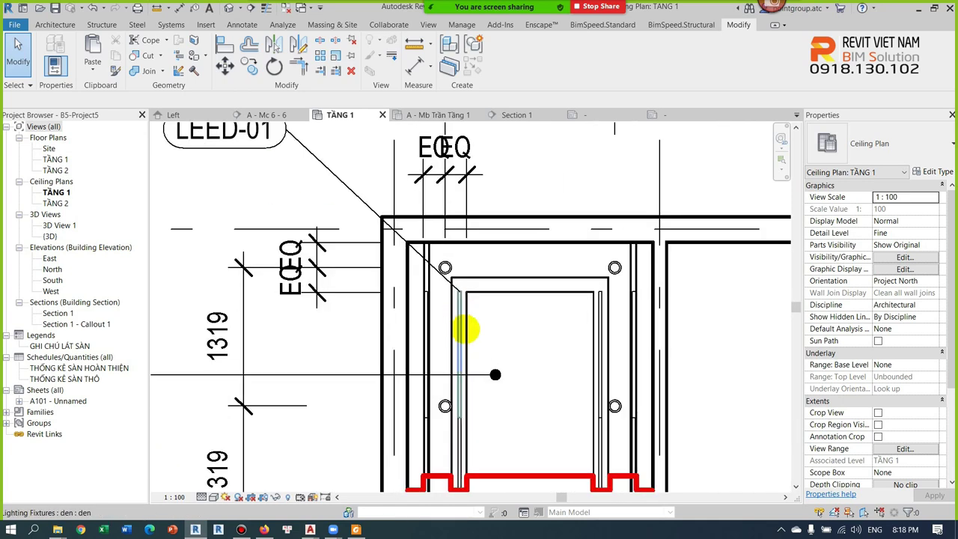
{"action": "scroll", "coordinate": [485, 330], "scroll_direction": "down", "scroll_amount": 3}
{"action": "scroll", "coordinate": [479, 321], "scroll_direction": "down", "scroll_amount": 1}
{"action": "scroll", "coordinate": [452, 286], "scroll_direction": "down", "scroll_amount": 1}
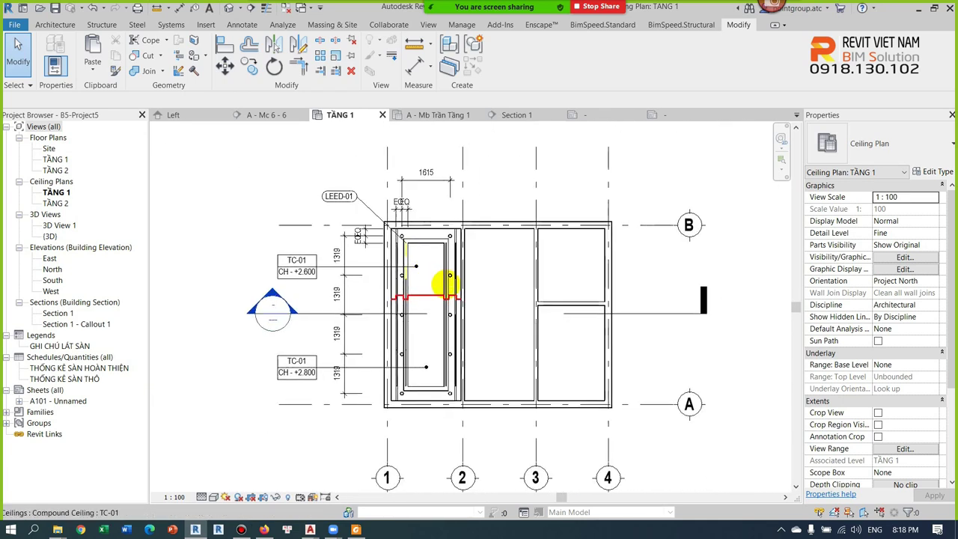
{"action": "scroll", "coordinate": [442, 243], "scroll_direction": "up", "scroll_amount": 1}
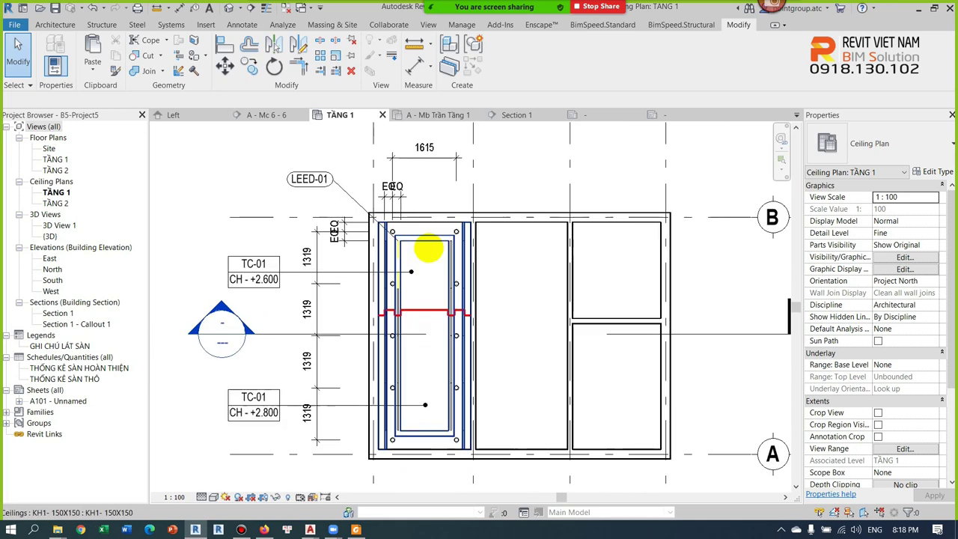
{"action": "scroll", "coordinate": [427, 225], "scroll_direction": "up", "scroll_amount": 1}
{"action": "scroll", "coordinate": [423, 191], "scroll_direction": "down", "scroll_amount": 2}
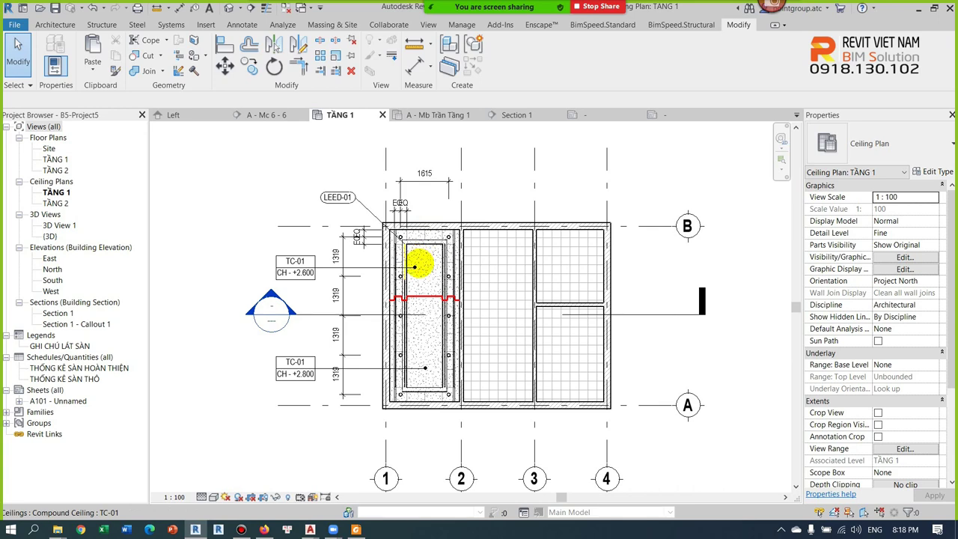
{"action": "scroll", "coordinate": [422, 269], "scroll_direction": "up", "scroll_amount": 2}
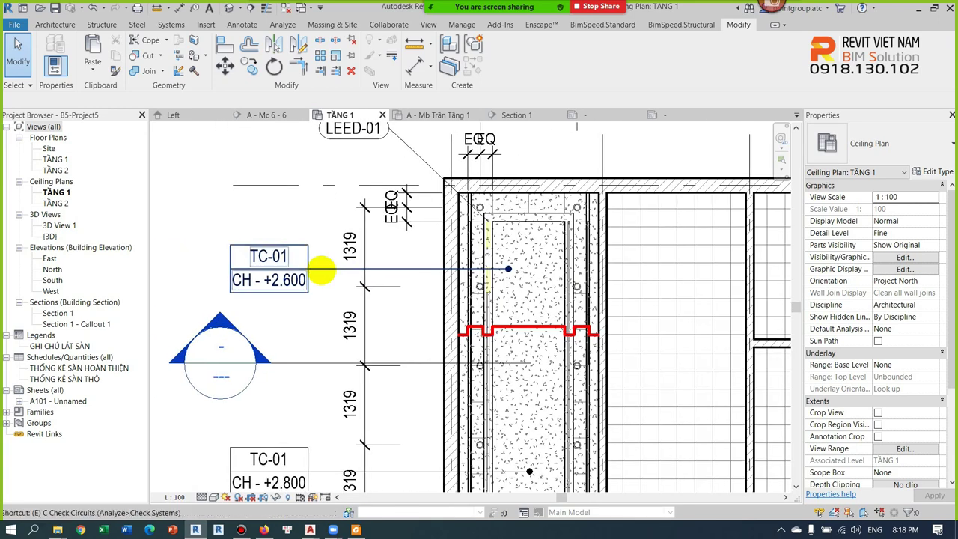
Step: Start the Spot Elevation tool on the TC-01 ceiling
{"action": "key", "text": "e"}
{"action": "key", "text": "l"}
{"action": "scroll", "coordinate": [498, 281], "scroll_direction": "up", "scroll_amount": 2}
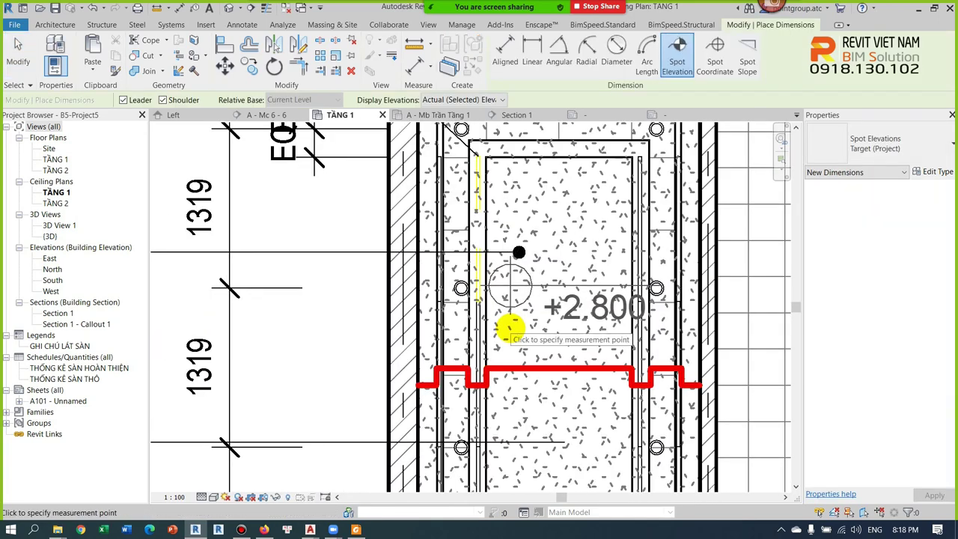
Step: Set the spot elevation to display top and bottom, then cancel its placement
{"action": "left_click", "coordinate": [460, 99]}
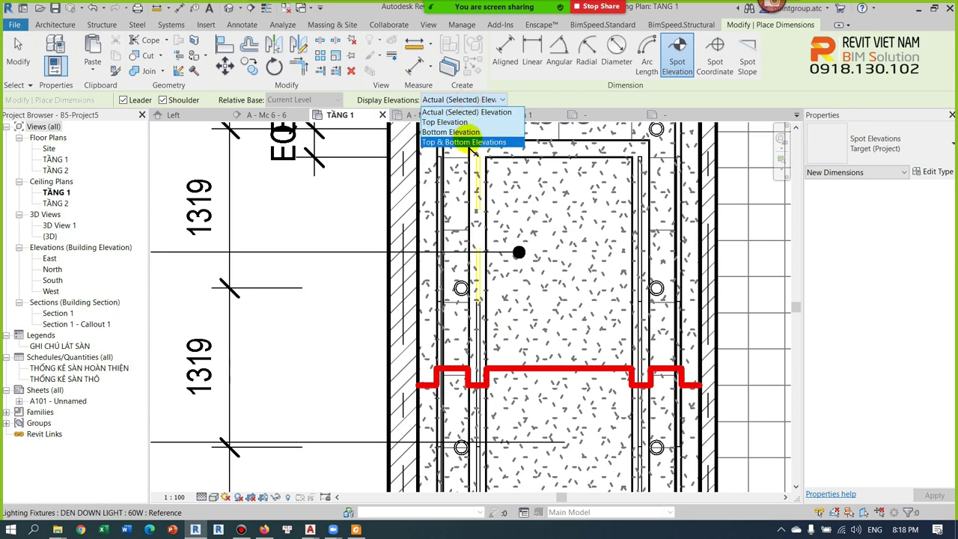
{"action": "left_click", "coordinate": [461, 141]}
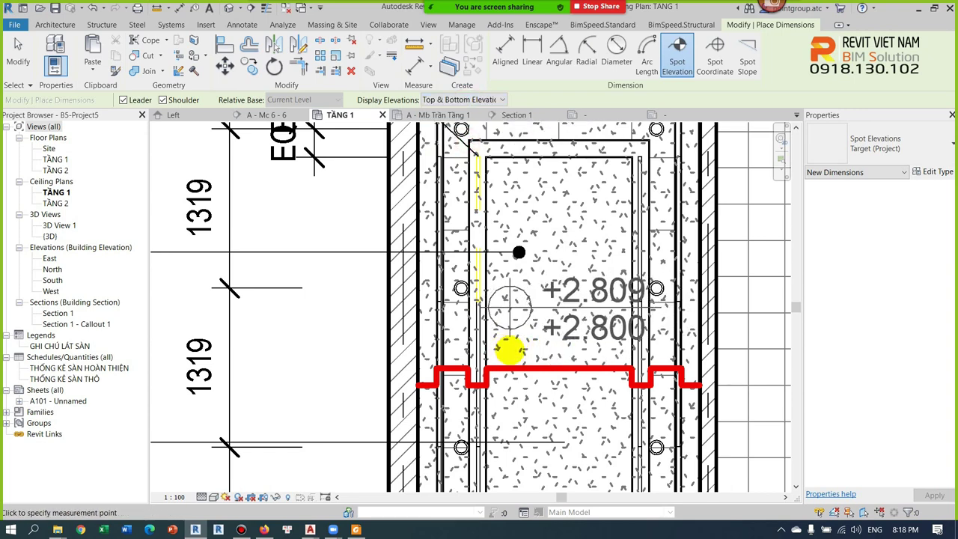
{"action": "key", "text": "Escape"}
Step: Inspect the TC-01 ceiling tag and LEED-01 lighting tag, then open the Ceiling Schedule
{"action": "scroll", "coordinate": [506, 348], "scroll_direction": "down", "scroll_amount": 3}
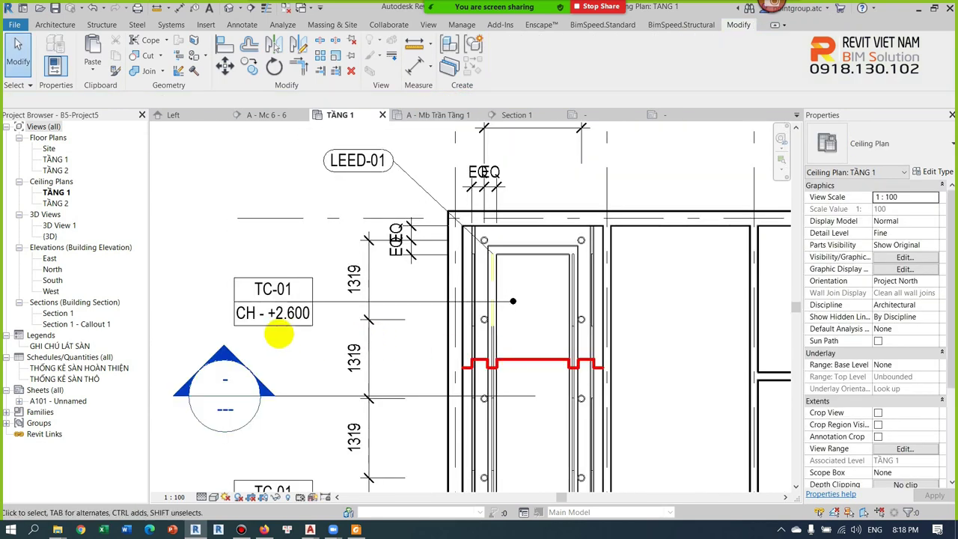
{"action": "left_click", "coordinate": [274, 315]}
{"action": "scroll", "coordinate": [250, 320], "scroll_direction": "up", "scroll_amount": 3}
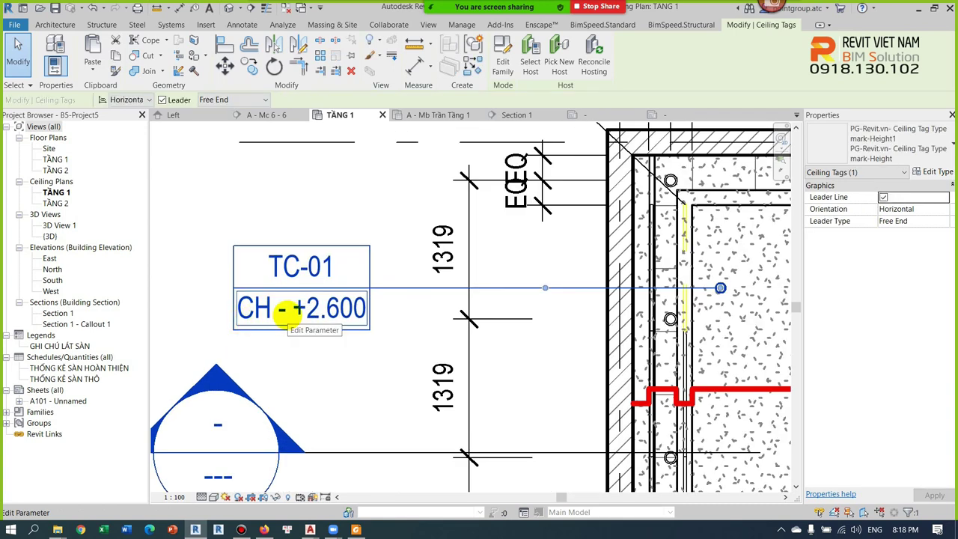
{"action": "key", "text": "Escape"}
{"action": "scroll", "coordinate": [306, 312], "scroll_direction": "down", "scroll_amount": 2}
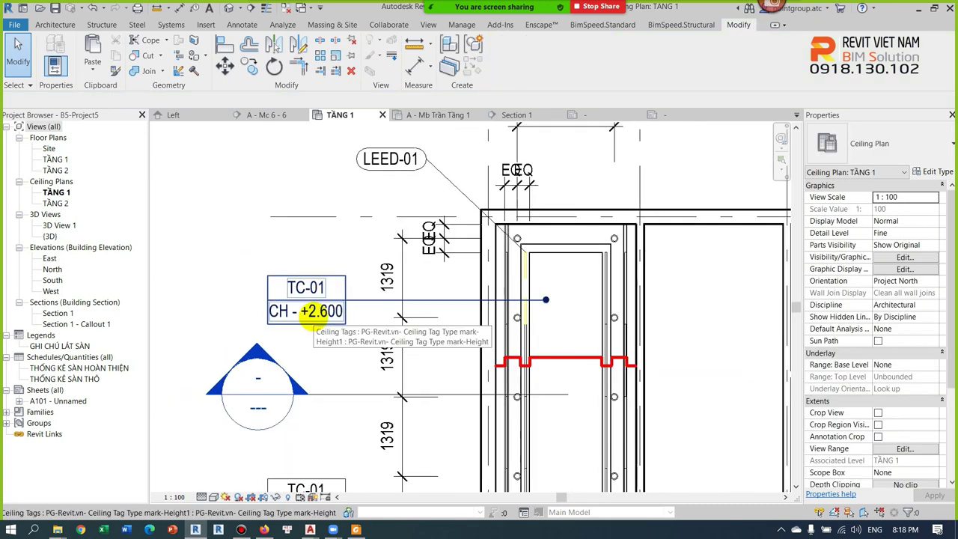
{"action": "scroll", "coordinate": [307, 312], "scroll_direction": "down", "scroll_amount": 2}
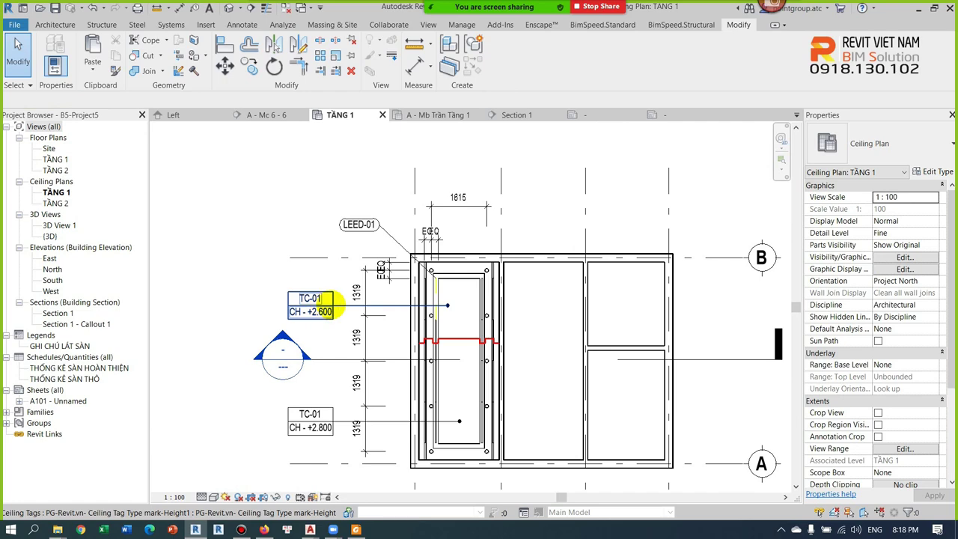
{"action": "scroll", "coordinate": [420, 356], "scroll_direction": "up", "scroll_amount": 2}
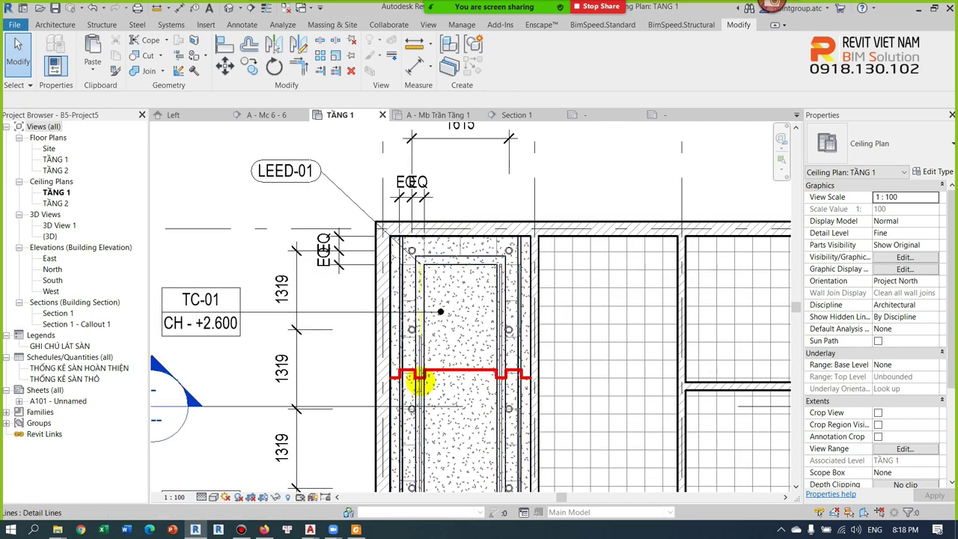
{"action": "scroll", "coordinate": [423, 348], "scroll_direction": "up", "scroll_amount": 1}
{"action": "scroll", "coordinate": [449, 341], "scroll_direction": "down", "scroll_amount": 2}
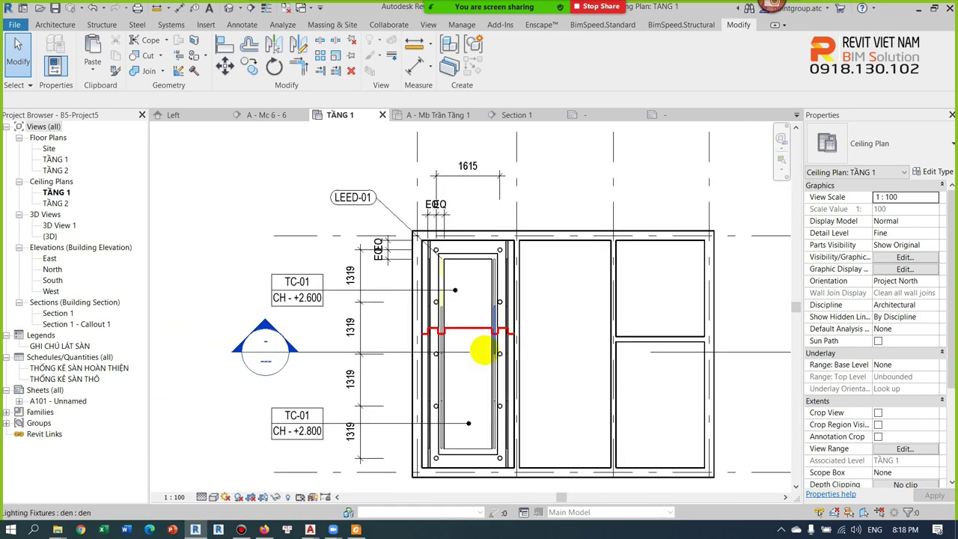
{"action": "scroll", "coordinate": [439, 360], "scroll_direction": "up", "scroll_amount": 2}
{"action": "middle_click_drag", "start_coordinate": [411, 235], "coordinate": [412, 253]}
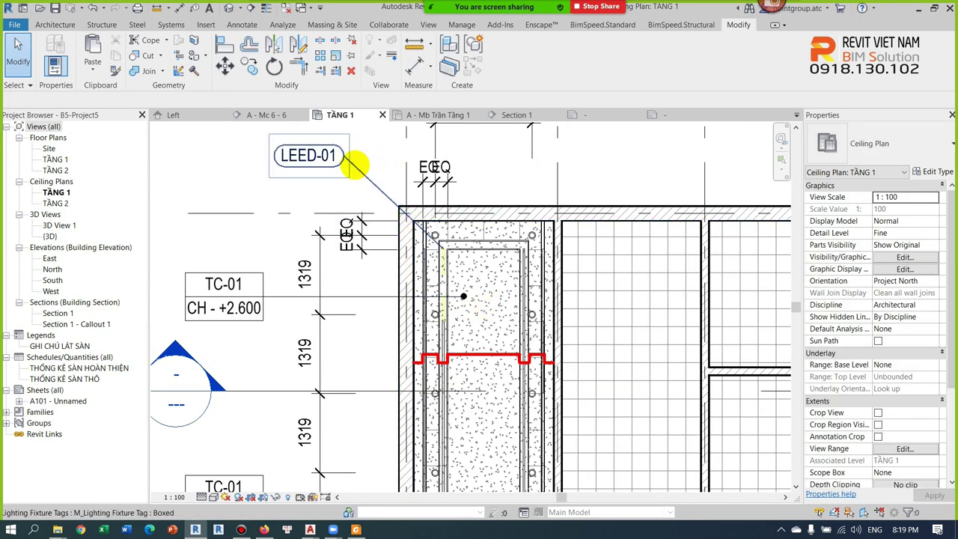
{"action": "left_click", "coordinate": [360, 160]}
{"action": "key", "text": "Escape"}
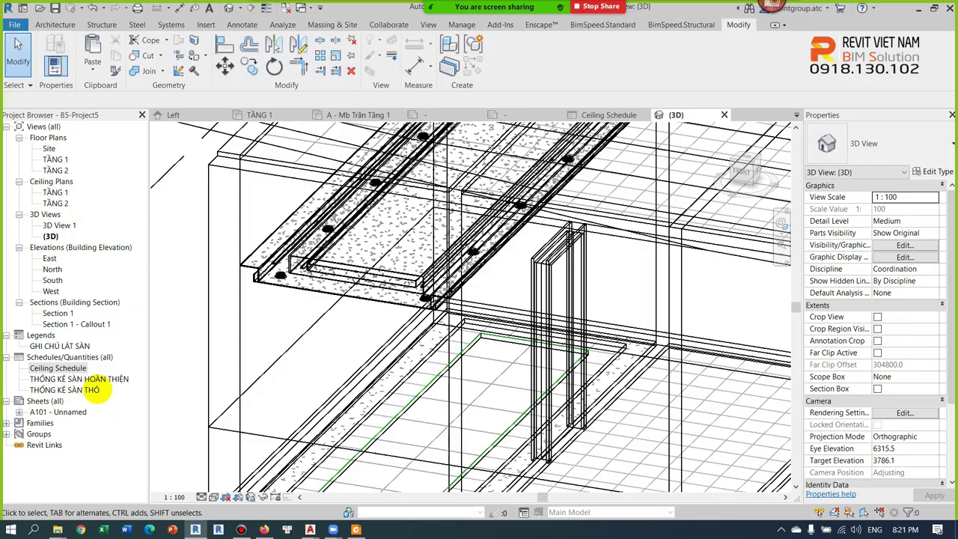
{"action": "double_click", "coordinate": [75, 367]}
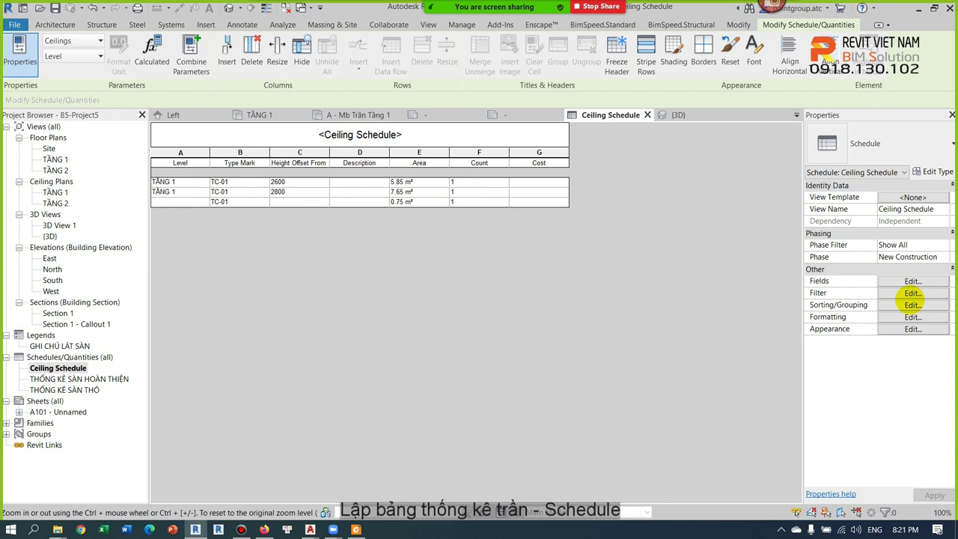
Step: Turn on Grand totals in Sorting/Grouping while keeping every ceiling itemized
{"action": "left_click", "coordinate": [912, 305]}
{"action": "left_click", "coordinate": [534, 285]}
{"action": "left_click", "coordinate": [534, 334]}
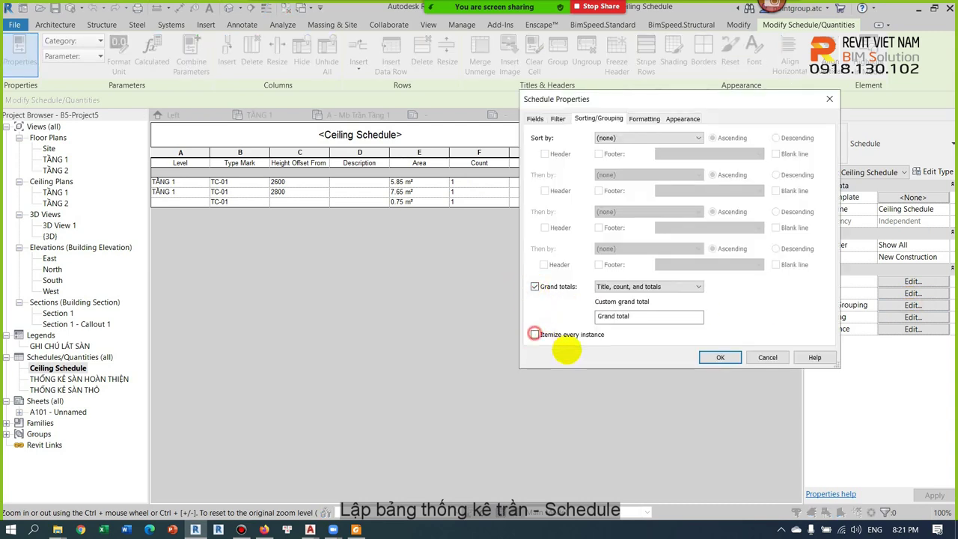
{"action": "left_click", "coordinate": [535, 335]}
{"action": "left_click", "coordinate": [720, 357]}
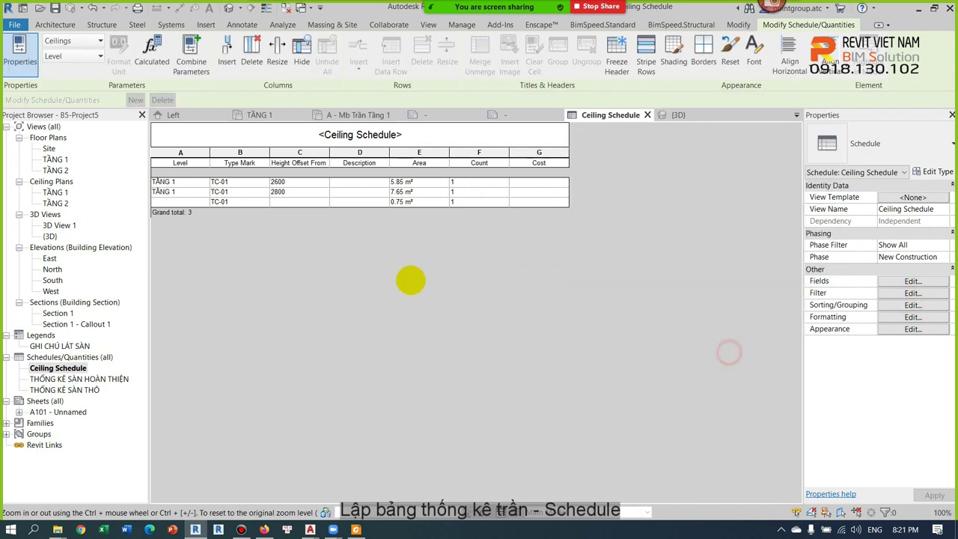
Step: Set the Area column to Calculate totals in Formatting
{"action": "left_click", "coordinate": [910, 317]}
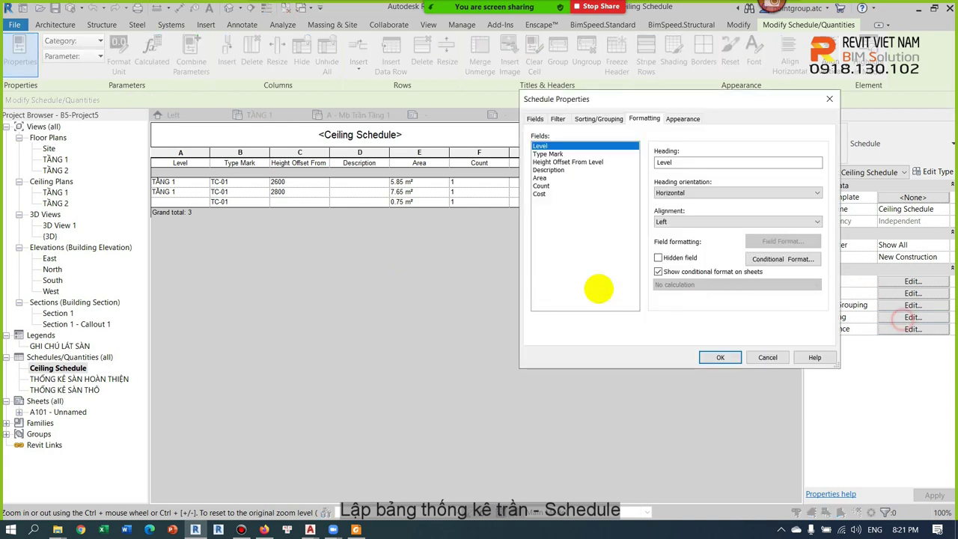
{"action": "left_click", "coordinate": [540, 178]}
{"action": "left_click", "coordinate": [737, 285]}
{"action": "left_click", "coordinate": [681, 302]}
{"action": "left_click", "coordinate": [720, 357]}
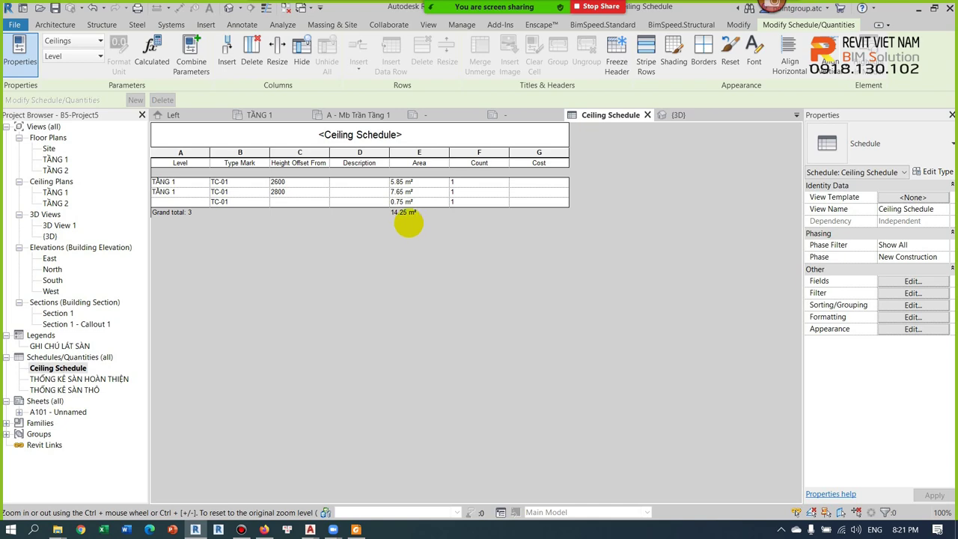
{"action": "left_click", "coordinate": [54, 193]}
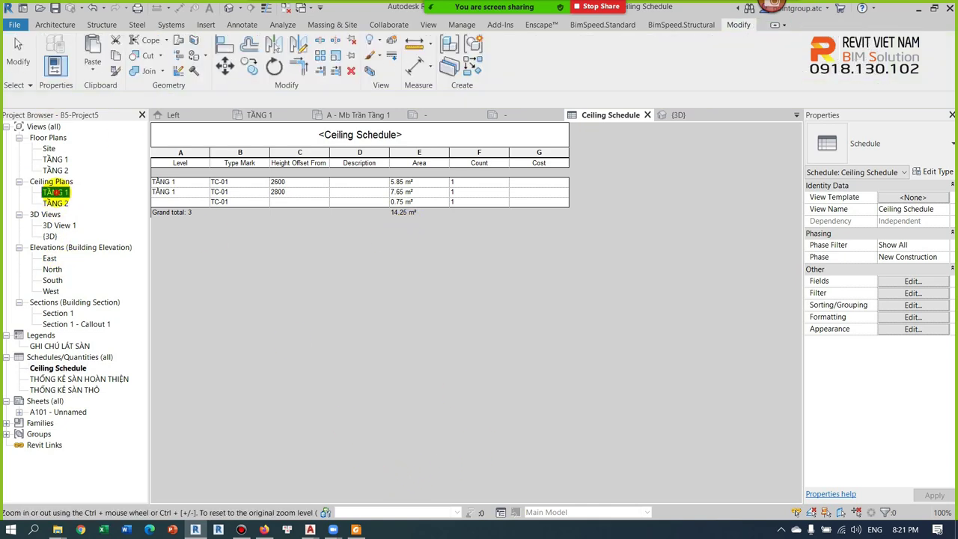
Step: Open the TẦNG 1 ceiling plan
{"action": "double_click", "coordinate": [55, 192]}
{"action": "key", "text": "r"}
{"action": "key", "text": "m"}
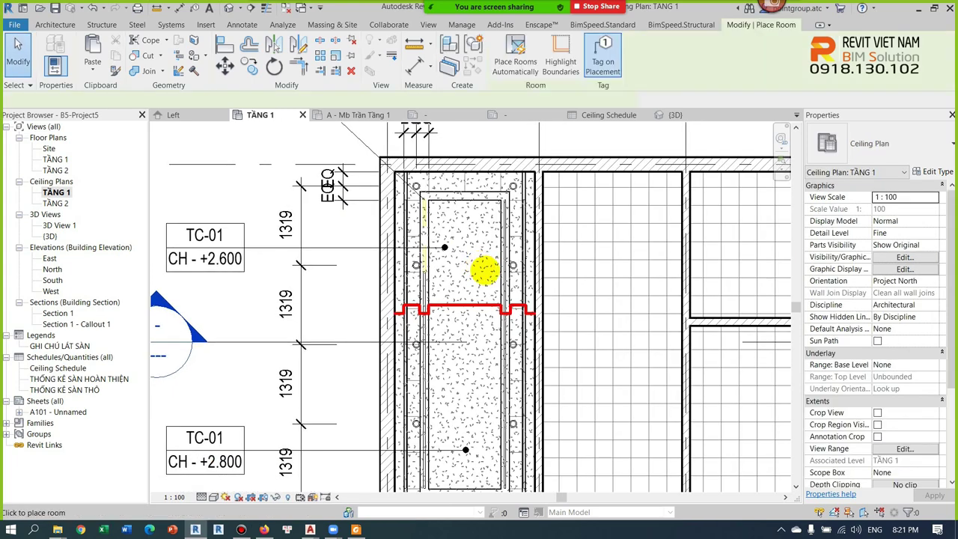
{"action": "scroll", "coordinate": [485, 271], "scroll_direction": "up", "scroll_amount": 2}
{"action": "scroll", "coordinate": [472, 255], "scroll_direction": "down", "scroll_amount": 2}
{"action": "key", "text": "Escape"}
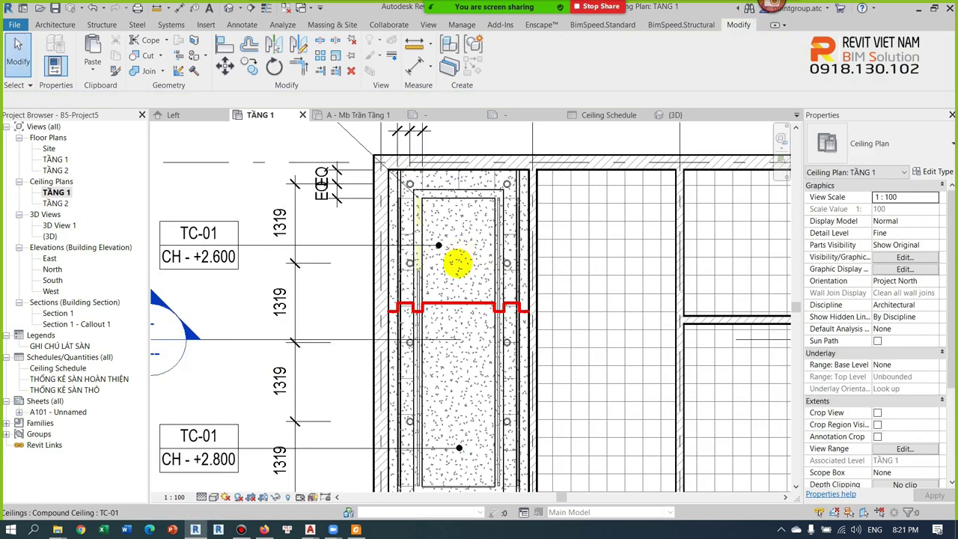
Step: Place an M_Room Tag : Room Tag With Area in the room, then reopen the Ceiling Schedule
{"action": "key", "text": "r"}
{"action": "key", "text": "t"}
{"action": "scroll", "coordinate": [459, 294], "scroll_direction": "up", "scroll_amount": 1}
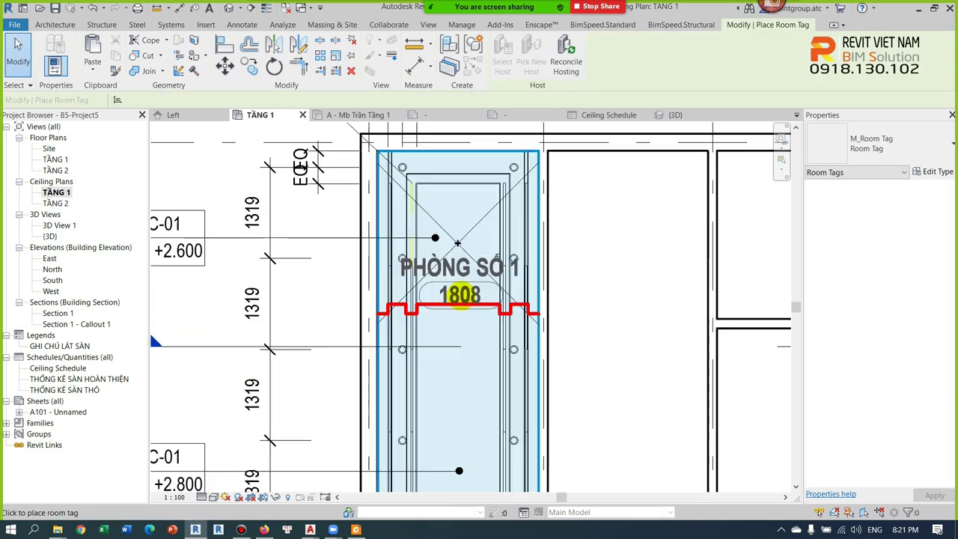
{"action": "scroll", "coordinate": [460, 239], "scroll_direction": "up", "scroll_amount": 1}
{"action": "scroll", "coordinate": [479, 197], "scroll_direction": "down", "scroll_amount": 2}
{"action": "left_click", "coordinate": [872, 146]}
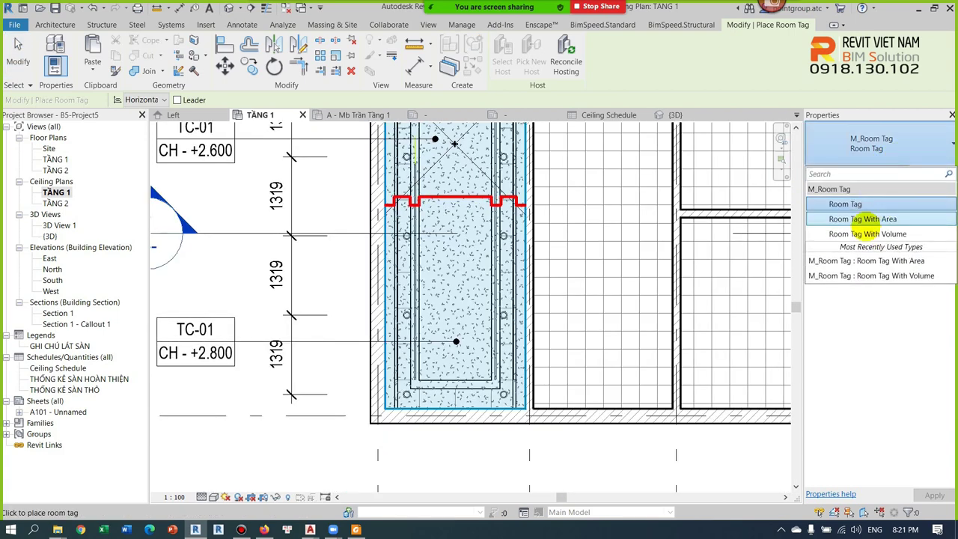
{"action": "left_click", "coordinate": [862, 218]}
{"action": "scroll", "coordinate": [468, 283], "scroll_direction": "up", "scroll_amount": 2}
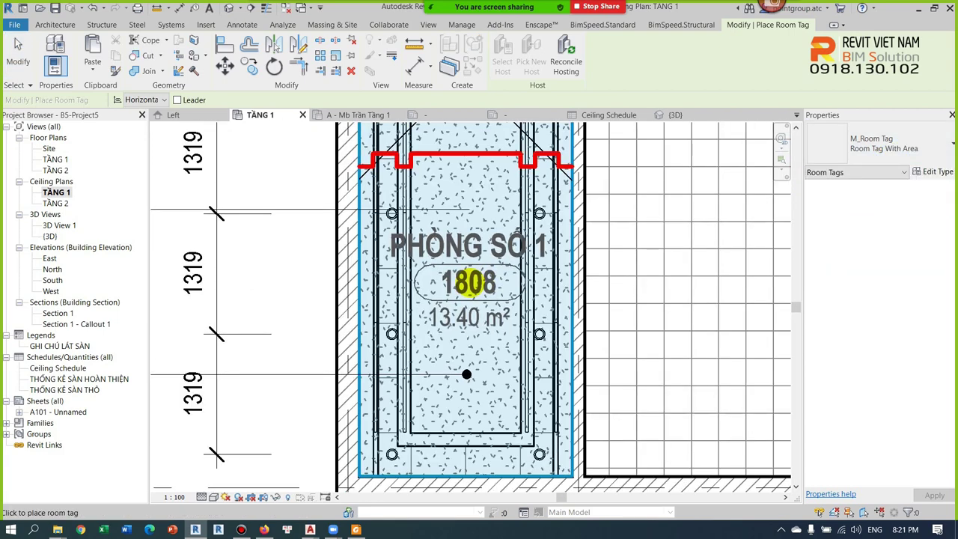
{"action": "left_click", "coordinate": [468, 283]}
{"action": "key", "text": "Escape"}
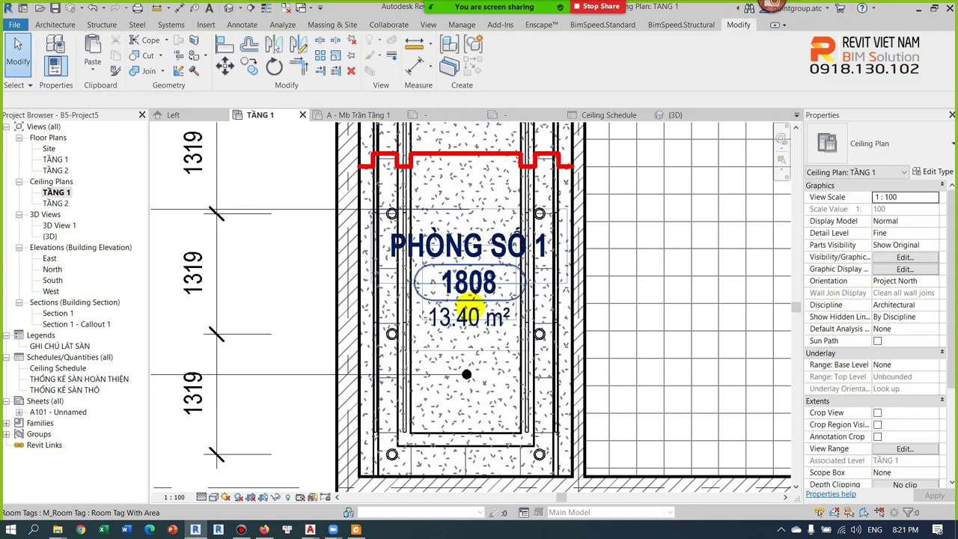
{"action": "scroll", "coordinate": [468, 310], "scroll_direction": "down", "scroll_amount": 3}
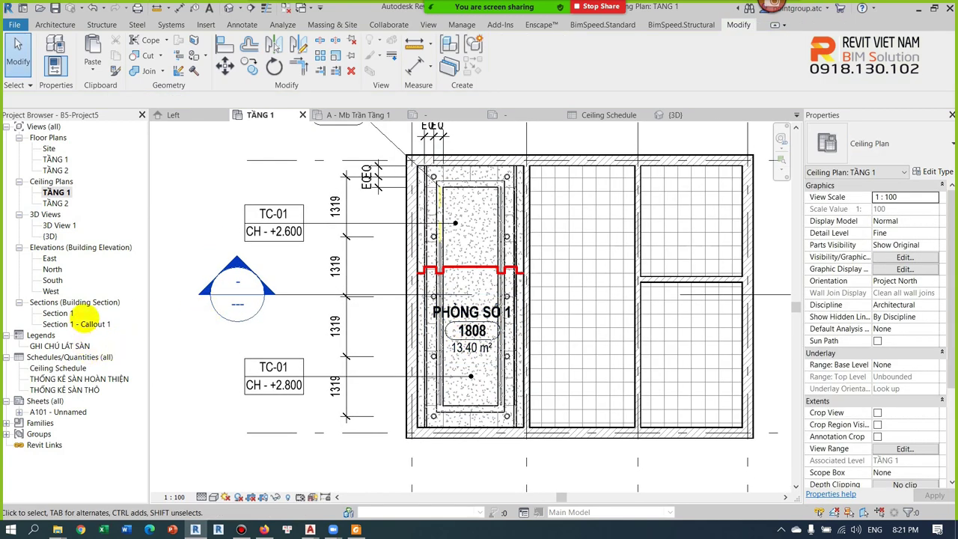
{"action": "double_click", "coordinate": [58, 367]}
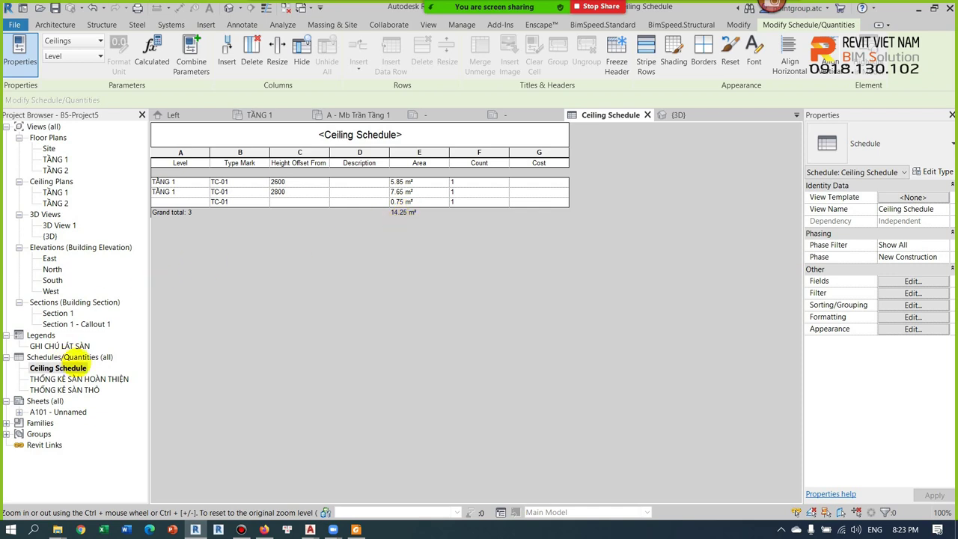
{"action": "left_click", "coordinate": [59, 367]}
Step: Compare the THỐNG KÊ SÀN HOÀN THIỆN floor schedule against the Ceiling Schedule
{"action": "double_click", "coordinate": [96, 380]}
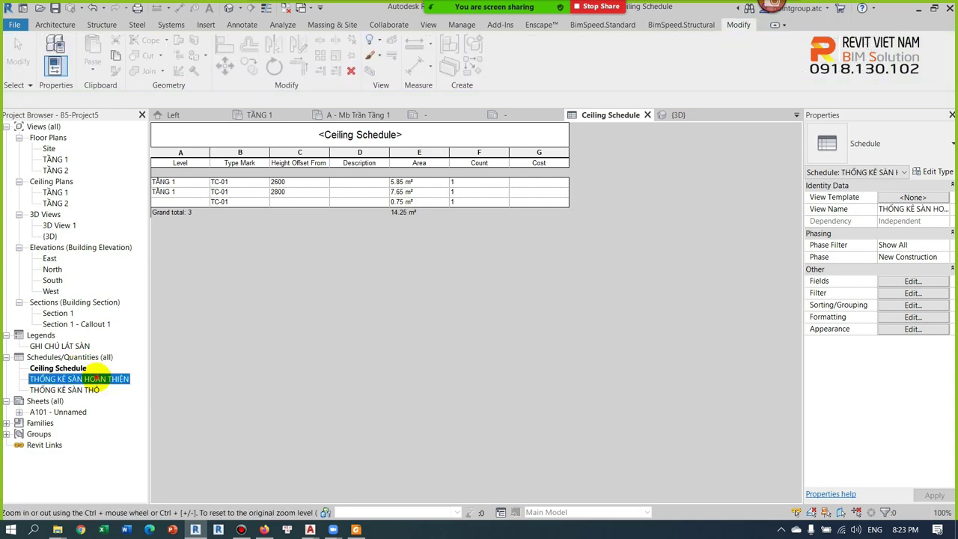
{"action": "double_click", "coordinate": [66, 367]}
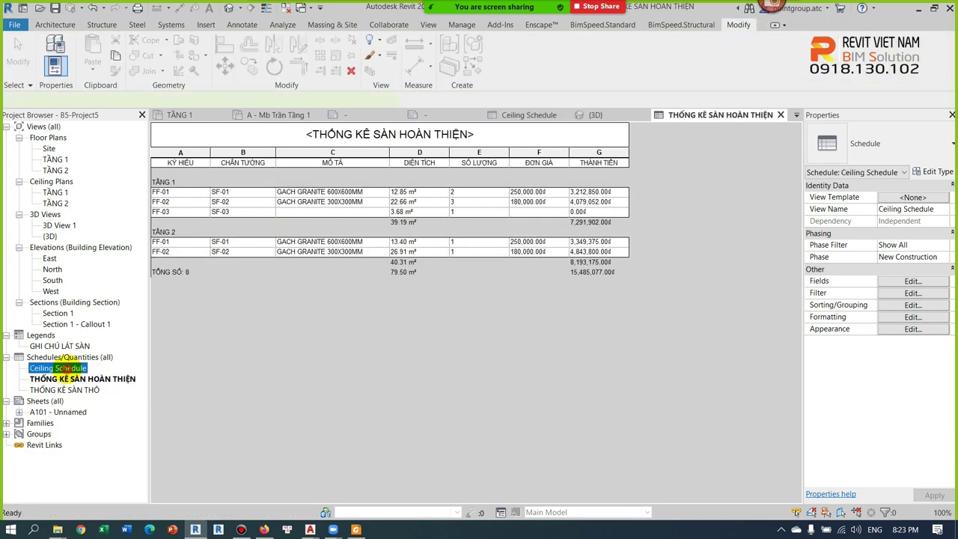
{"action": "double_click", "coordinate": [95, 379]}
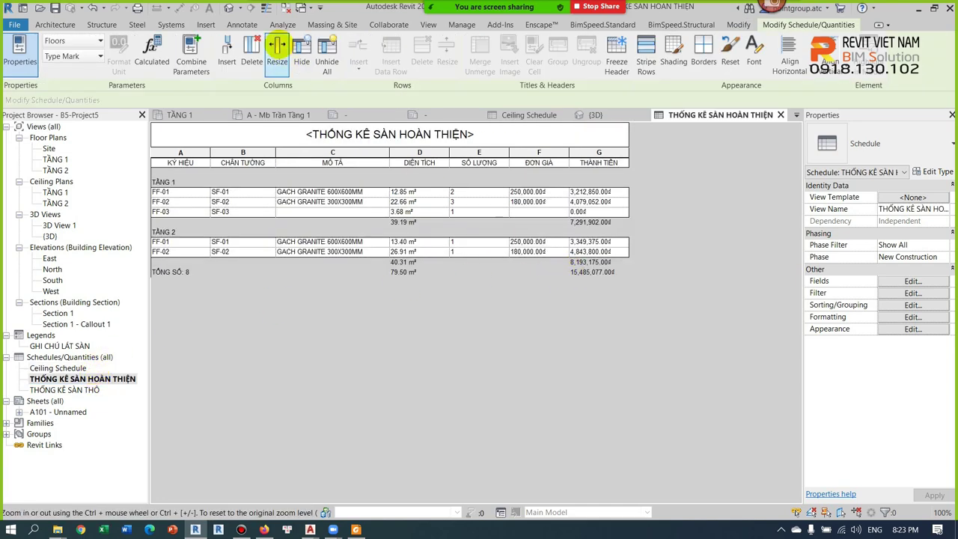
Step: Close the inactive views, then return to the Ceiling Schedule and TẦNG 1 ceiling plan
{"action": "left_click", "coordinate": [286, 8]}
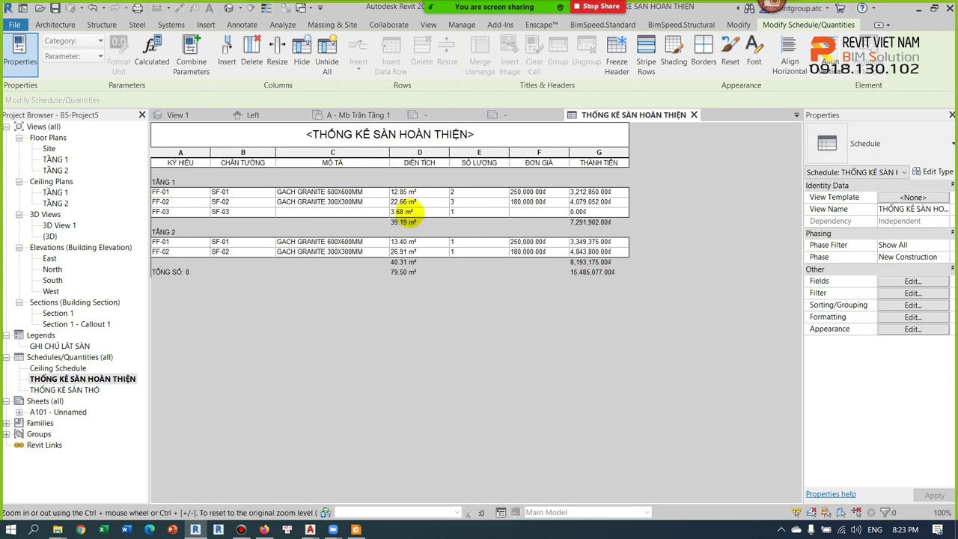
{"action": "left_click", "coordinate": [75, 365]}
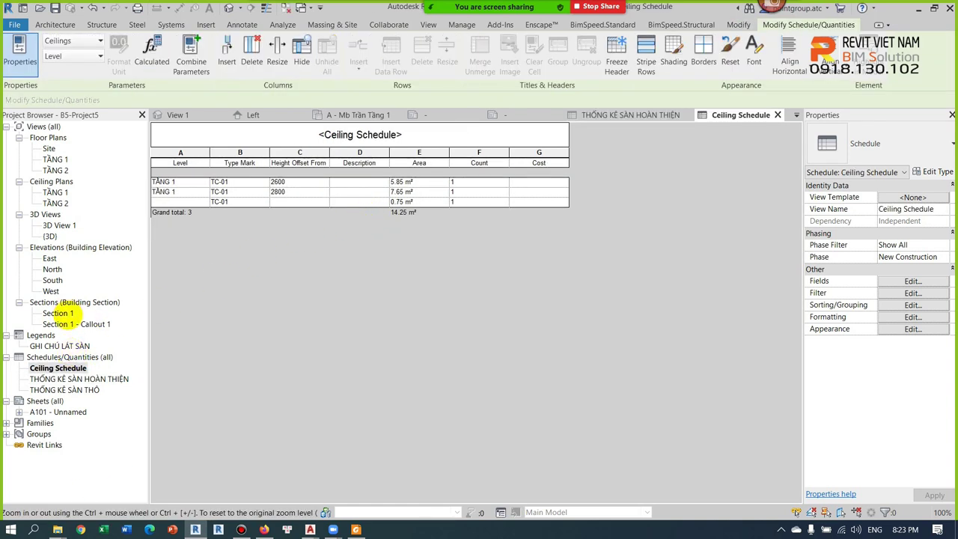
{"action": "double_click", "coordinate": [55, 192]}
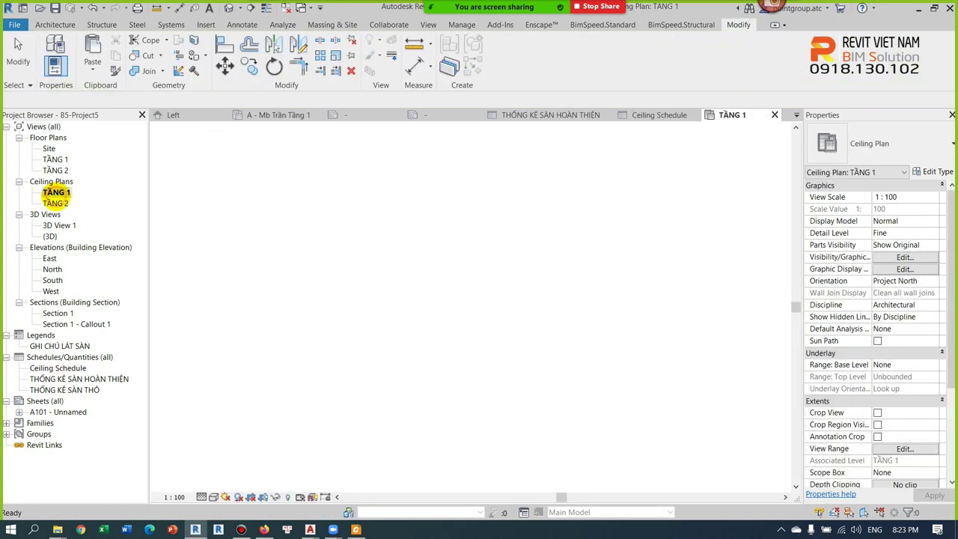
Step: Add a 4818 aligned dimension for the ceiling's depth, from lower to top edge
{"action": "scroll", "coordinate": [434, 271], "scroll_direction": "up", "scroll_amount": 3}
{"action": "scroll", "coordinate": [427, 292], "scroll_direction": "up", "scroll_amount": 2}
{"action": "key", "text": "d"}
{"action": "key", "text": "i"}
{"action": "scroll", "coordinate": [417, 333], "scroll_direction": "up", "scroll_amount": 3}
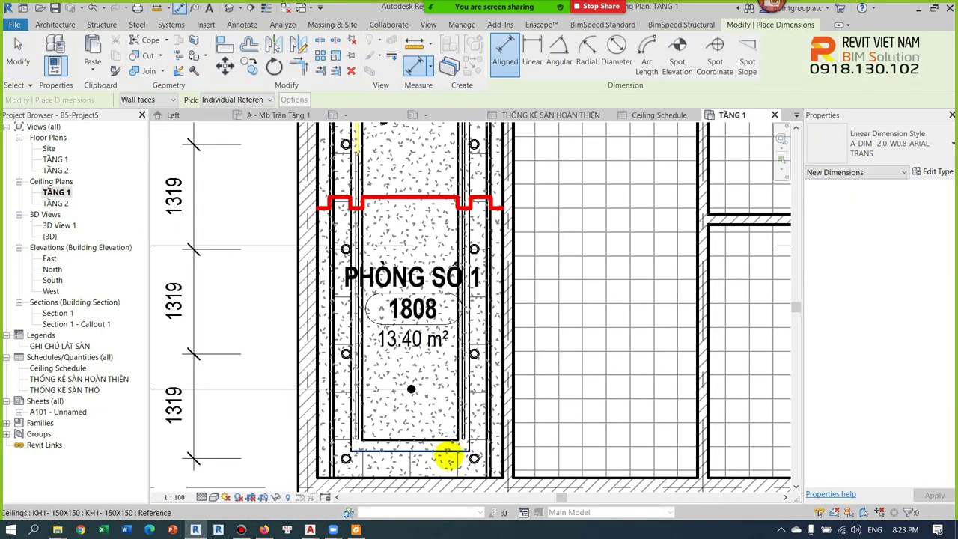
{"action": "left_click", "coordinate": [439, 442]}
{"action": "scroll", "coordinate": [442, 310], "scroll_direction": "down", "scroll_amount": 2}
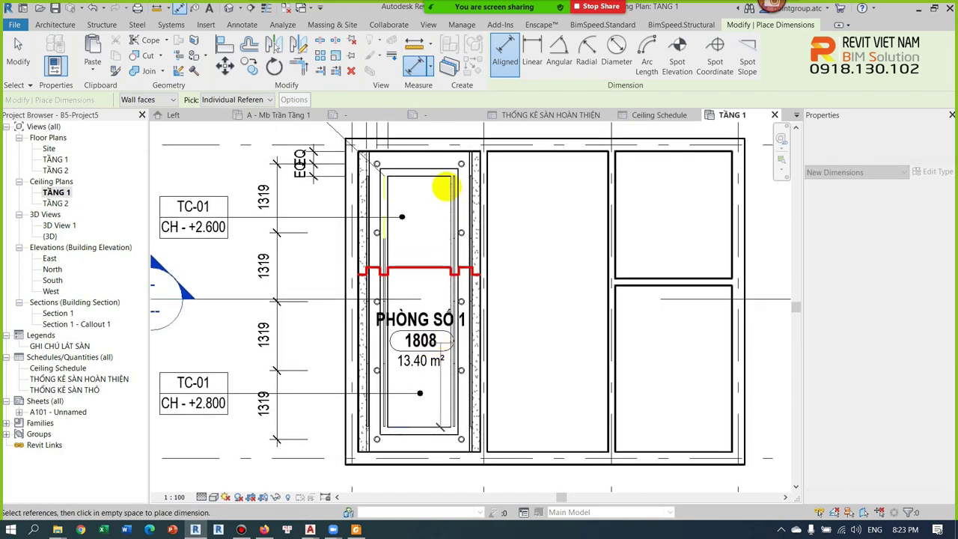
{"action": "left_click", "coordinate": [428, 171]}
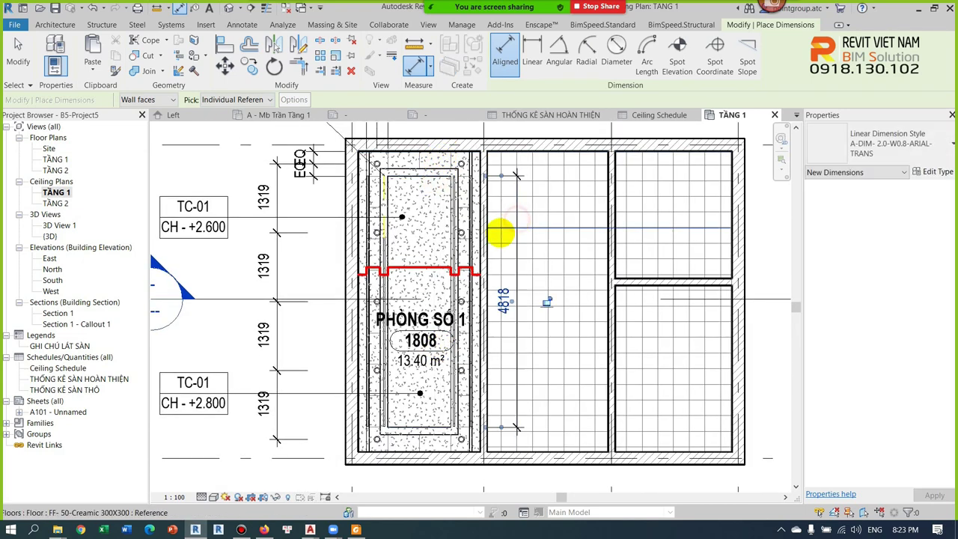
{"action": "scroll", "coordinate": [449, 199], "scroll_direction": "up", "scroll_amount": 2}
{"action": "left_click", "coordinate": [278, 193]}
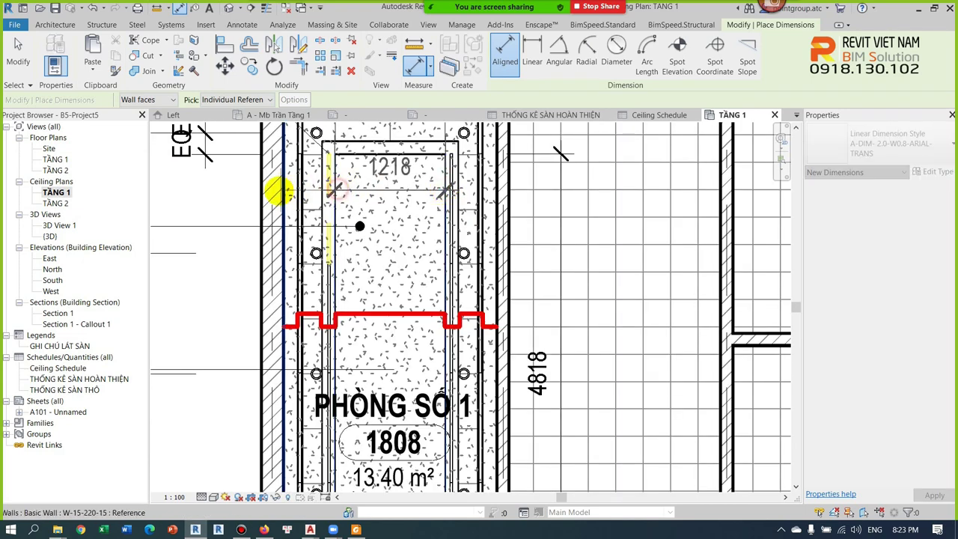
Step: Place a 556 / 1218 / 556 dimension string across the room's width above it
{"action": "left_click", "coordinate": [444, 184]}
{"action": "left_click", "coordinate": [494, 191]}
{"action": "scroll", "coordinate": [494, 191], "scroll_direction": "down", "scroll_amount": 1}
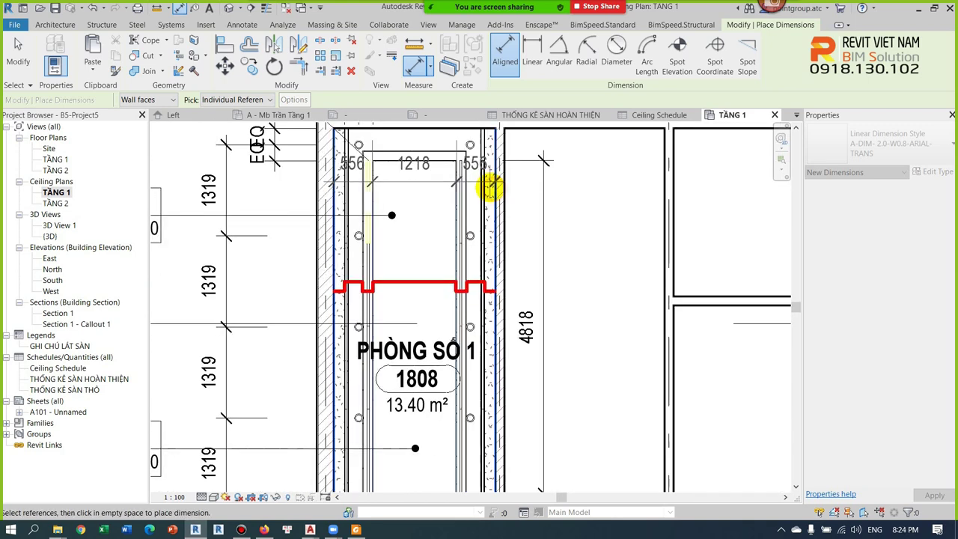
{"action": "scroll", "coordinate": [466, 179], "scroll_direction": "down", "scroll_amount": 1}
{"action": "left_click", "coordinate": [455, 260]}
{"action": "key", "text": "Escape"}
{"action": "key", "text": "Escape"}
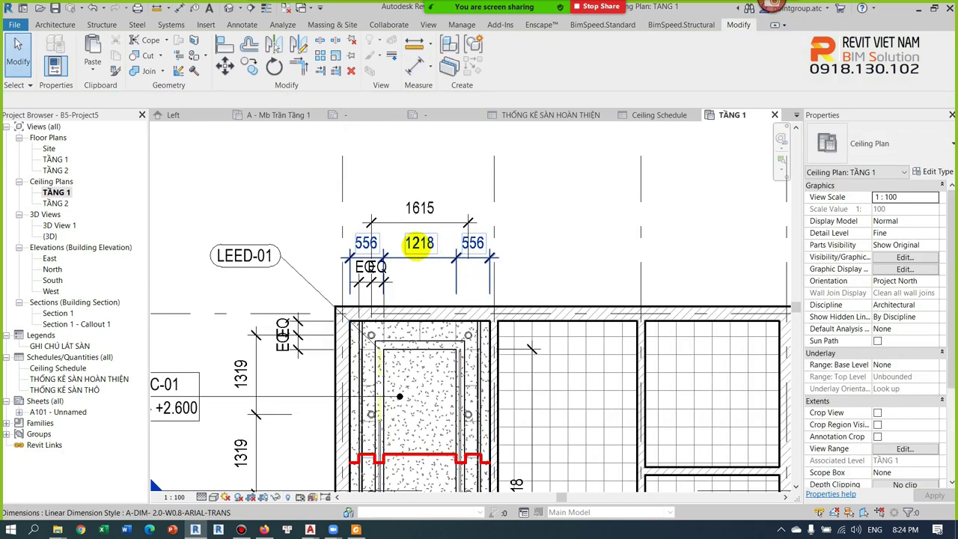
{"action": "scroll", "coordinate": [449, 292], "scroll_direction": "down", "scroll_amount": 1}
{"action": "scroll", "coordinate": [443, 297], "scroll_direction": "down", "scroll_amount": 1}
{"action": "scroll", "coordinate": [443, 297], "scroll_direction": "up", "scroll_amount": 2}
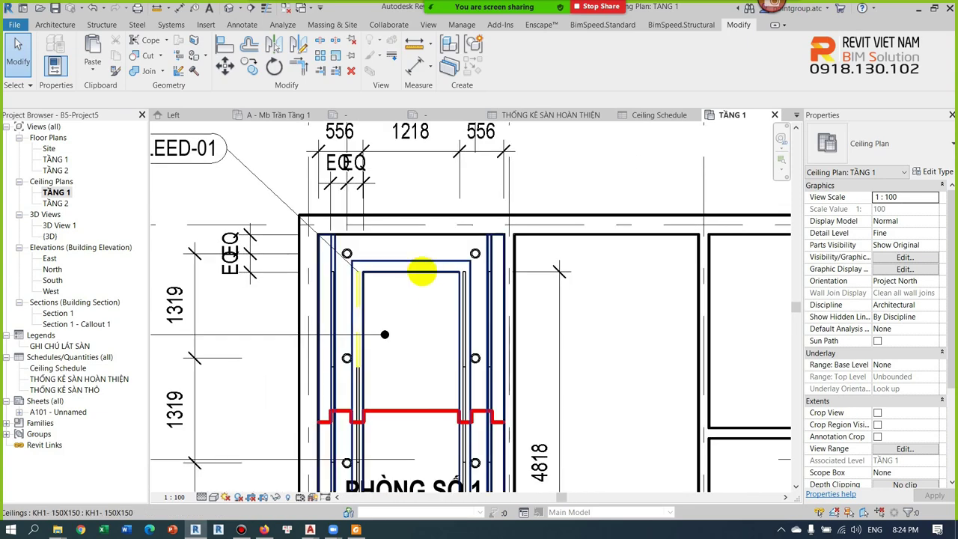
{"action": "scroll", "coordinate": [421, 272], "scroll_direction": "down", "scroll_amount": 3}
{"action": "double_click", "coordinate": [214, 347]}
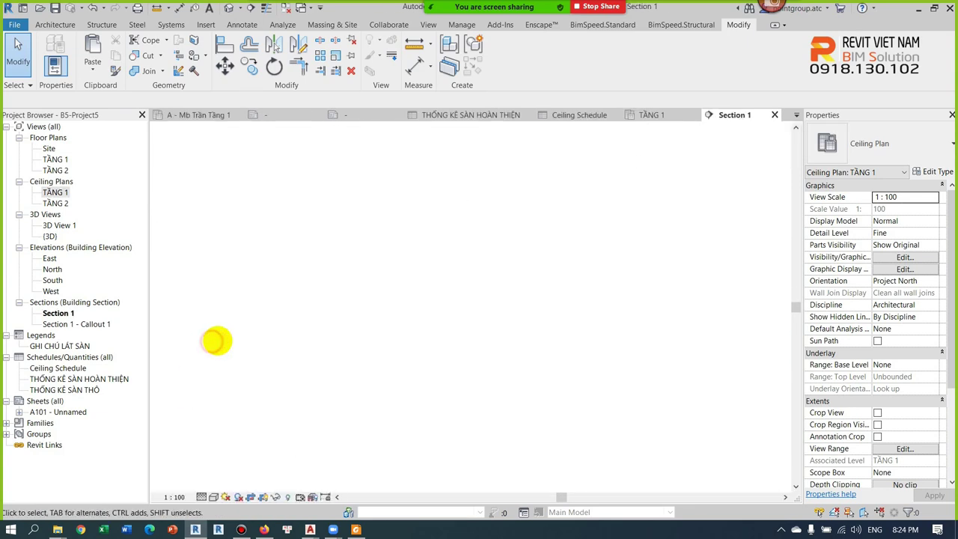
Step: Open the 1:10 Callout 1 detail of the ceiling-wall junction, then return to the Ceiling Schedule
{"action": "scroll", "coordinate": [503, 218], "scroll_direction": "up", "scroll_amount": 2}
{"action": "double_click", "coordinate": [504, 218]}
{"action": "scroll", "coordinate": [472, 338], "scroll_direction": "up", "scroll_amount": 2}
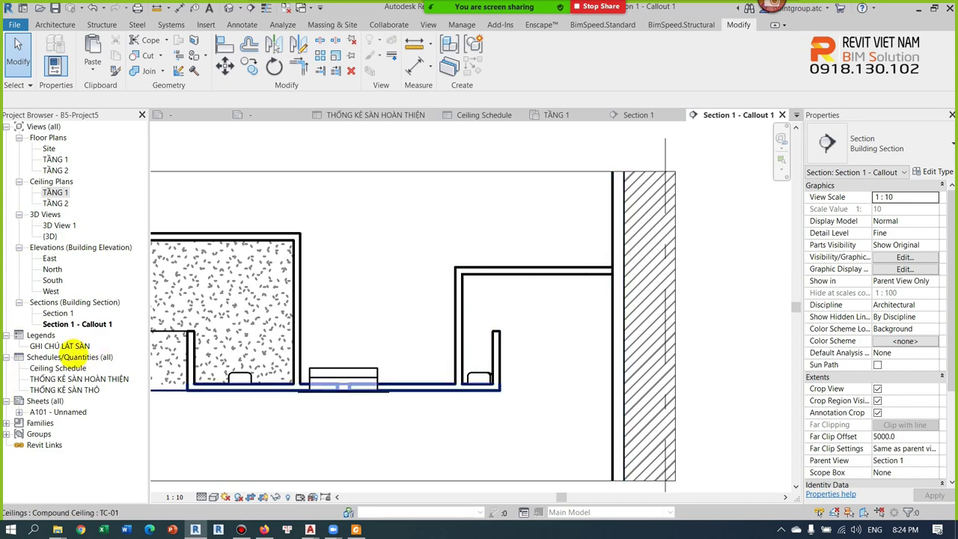
{"action": "double_click", "coordinate": [58, 367]}
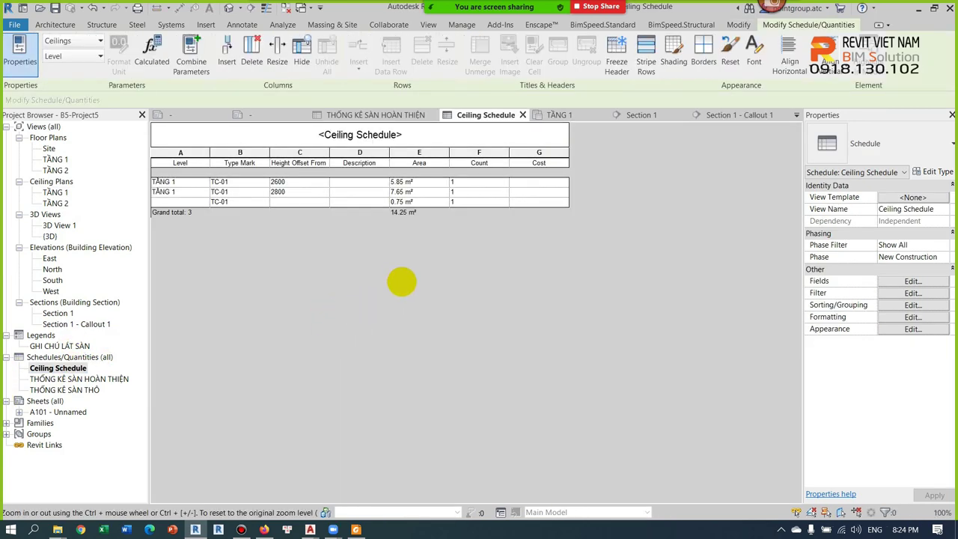